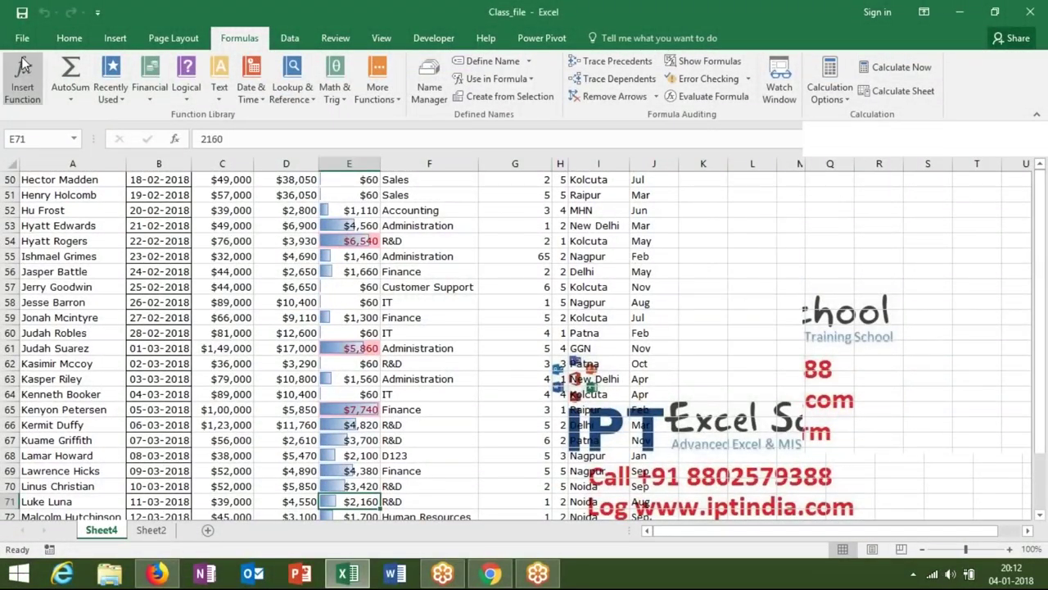
Clear all conditional formatting rules from Sheet4, removing the Overtime data bars.
{"action": "left_click", "coordinate": [69, 38]}
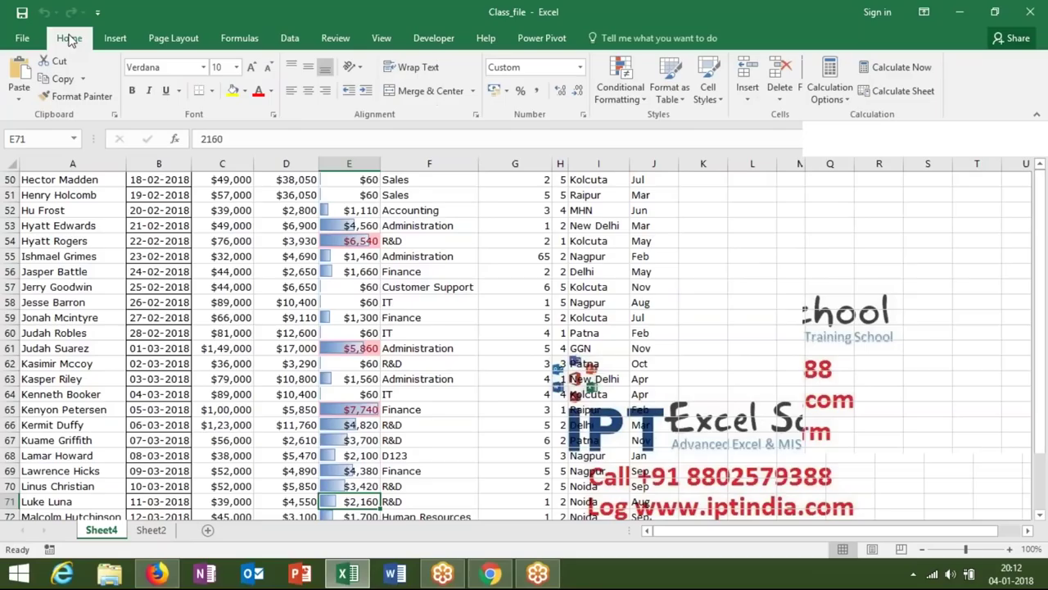
{"action": "left_click", "coordinate": [619, 91]}
{"action": "mouse_move", "coordinate": [632, 308]}
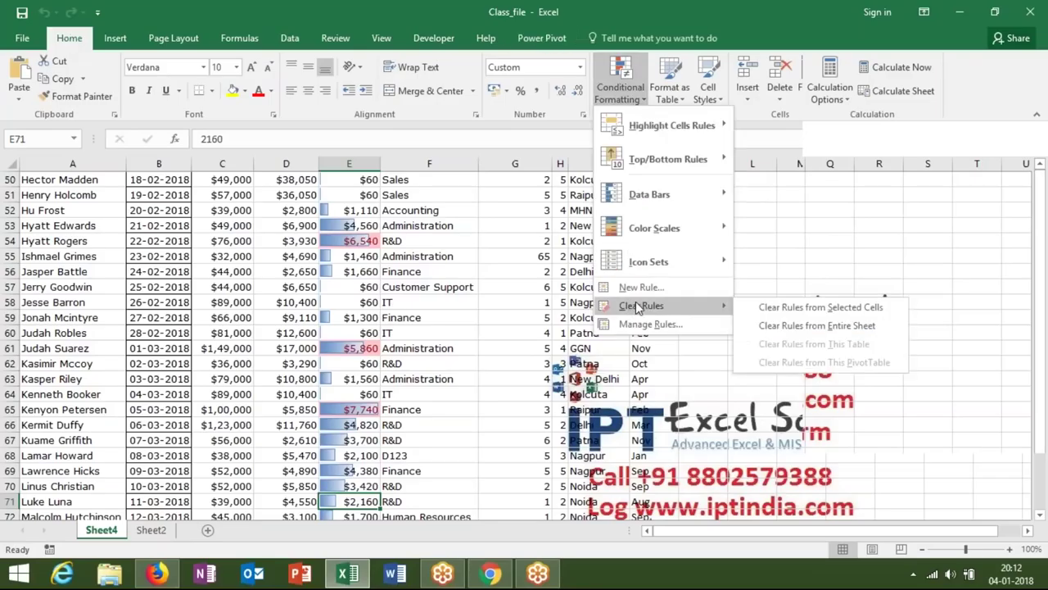
{"action": "left_click", "coordinate": [786, 324]}
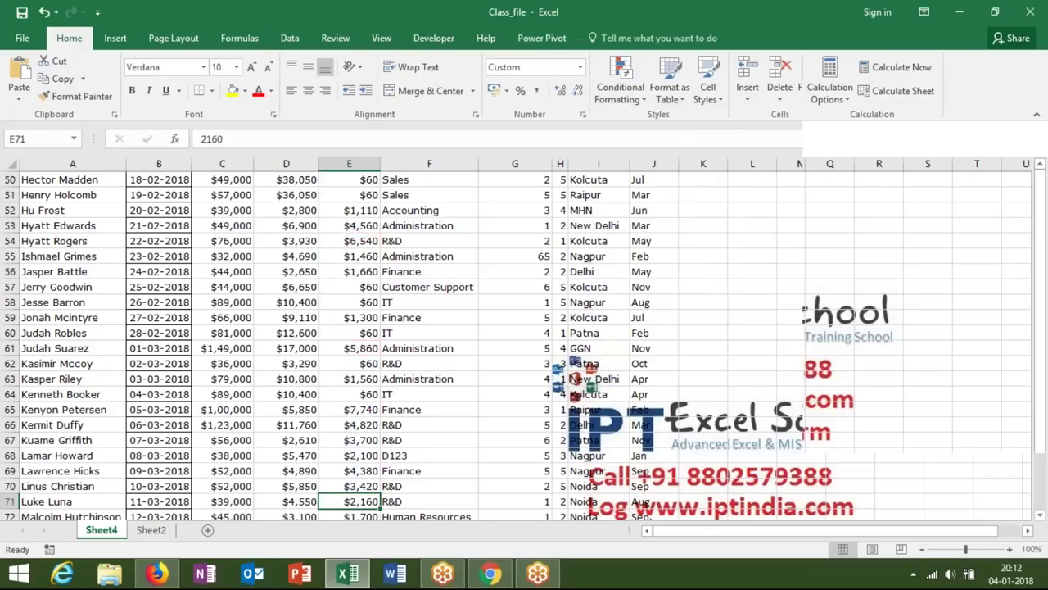
{"action": "left_click", "coordinate": [711, 286]}
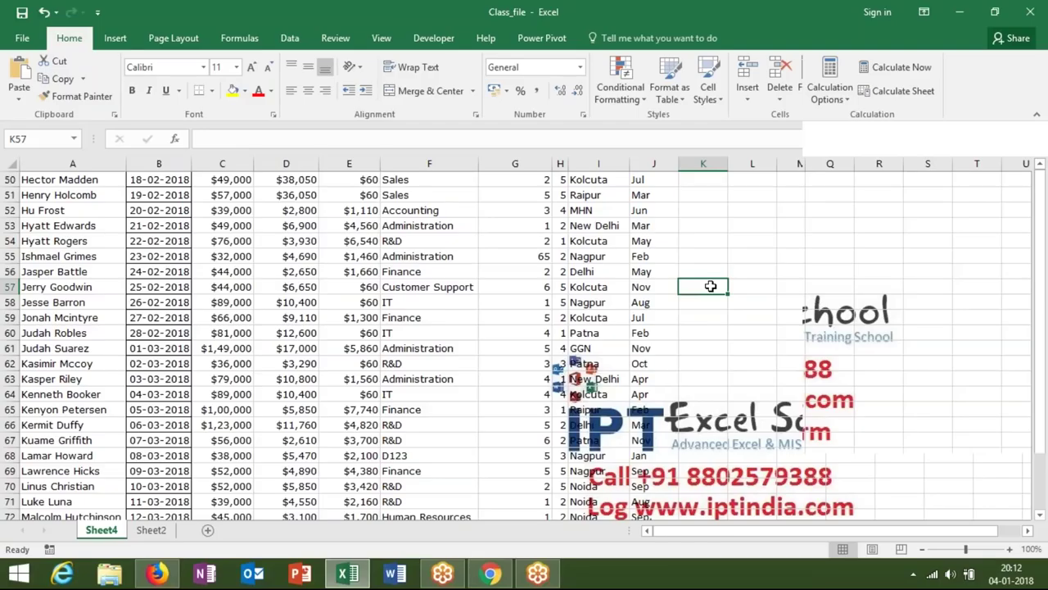
{"action": "left_click", "coordinate": [1026, 41]}
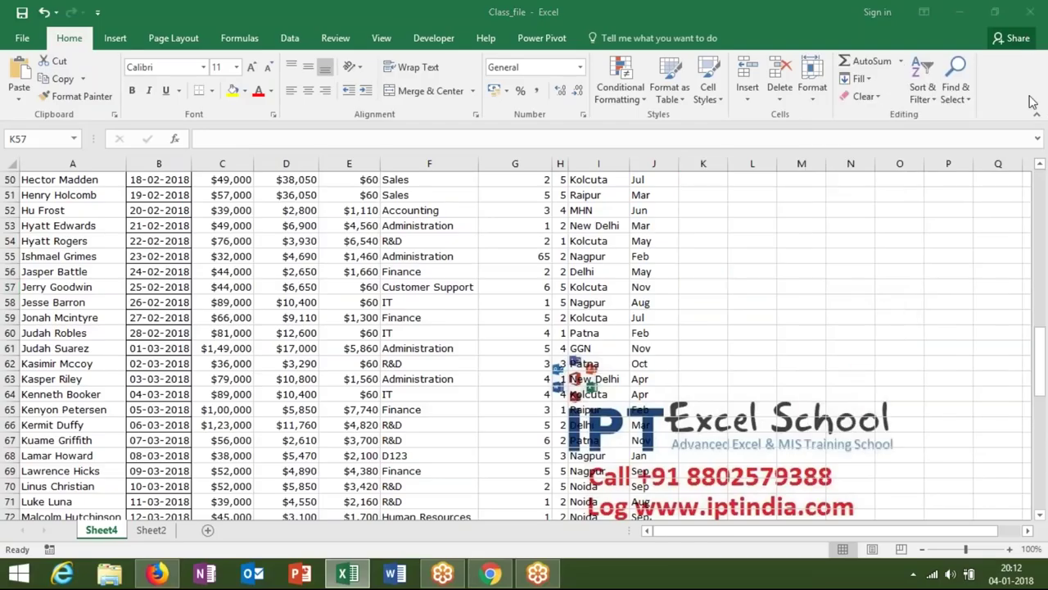
Scroll back up to row 1 to show the table's header row.
{"action": "left_click_drag", "start_coordinate": [1040, 366], "coordinate": [1045, 186]}
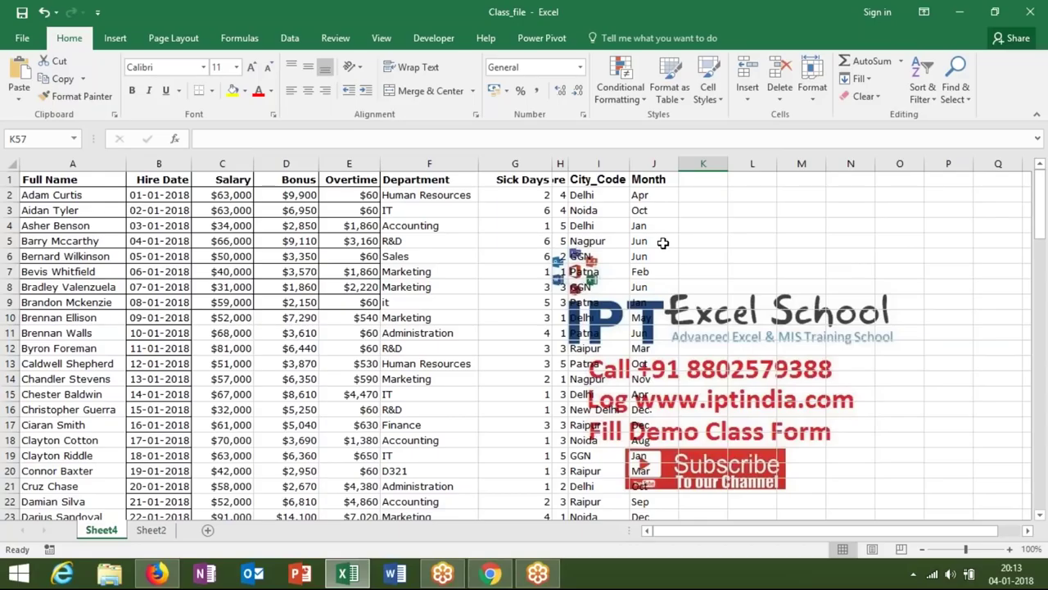
{"action": "left_click", "coordinate": [604, 193]}
{"action": "left_click", "coordinate": [603, 181]}
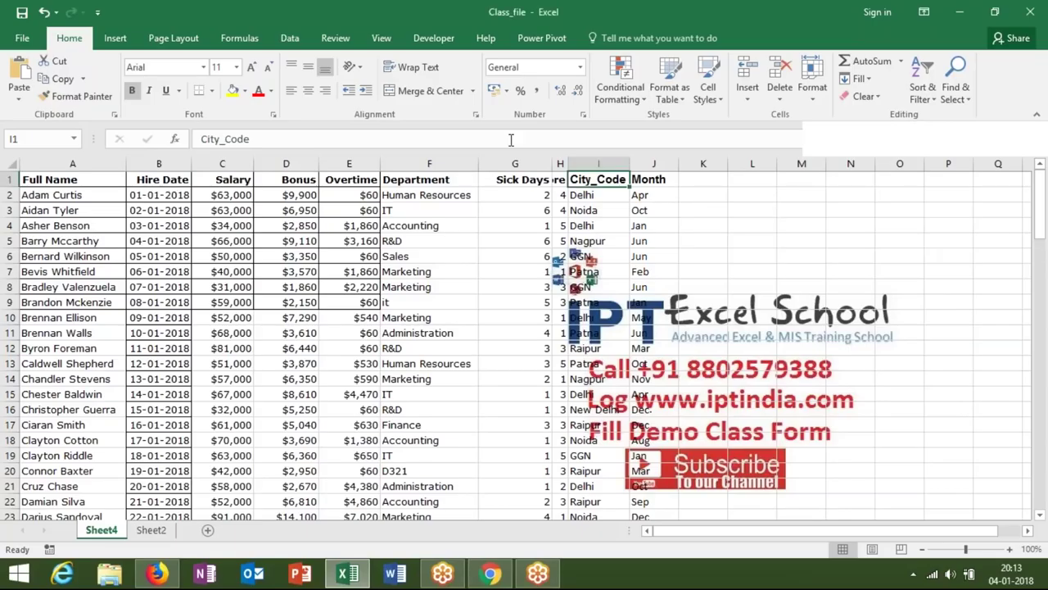
{"action": "left_click", "coordinate": [528, 179]}
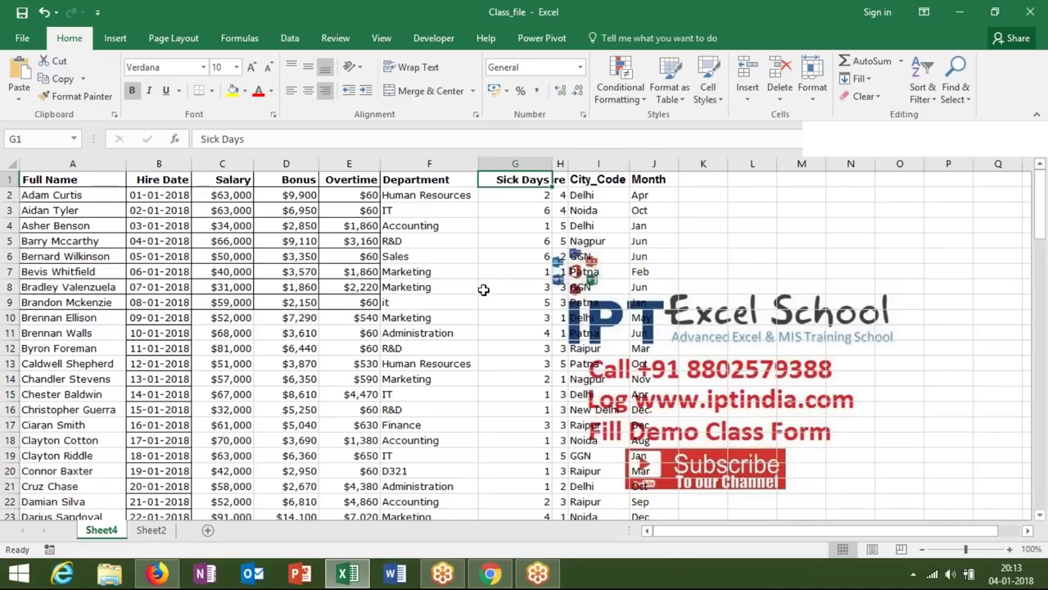
{"action": "left_click", "coordinate": [291, 334]}
{"action": "left_click", "coordinate": [223, 303]}
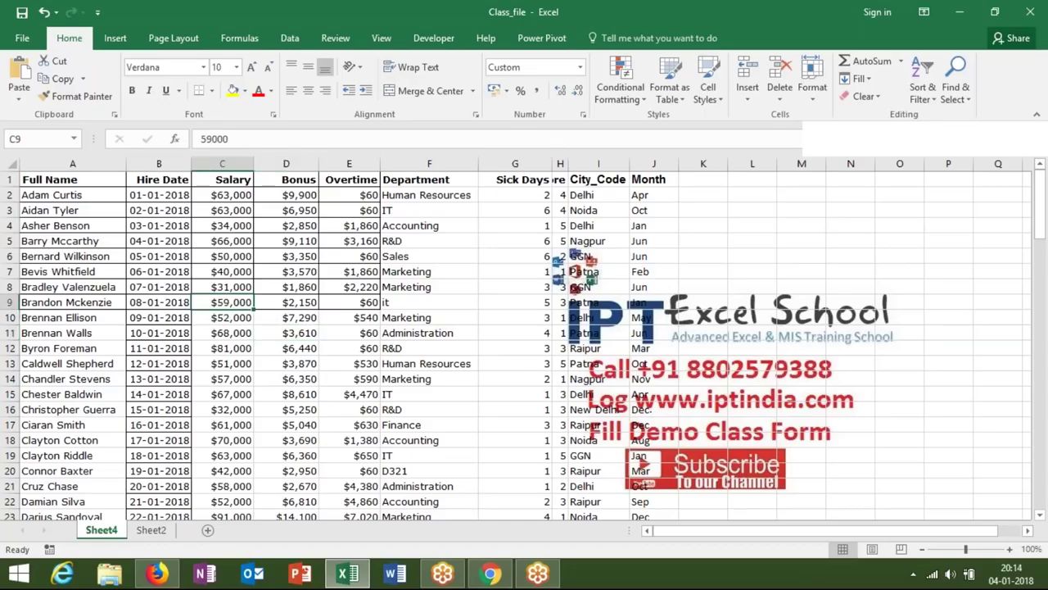
{"action": "left_click", "coordinate": [12, 362]}
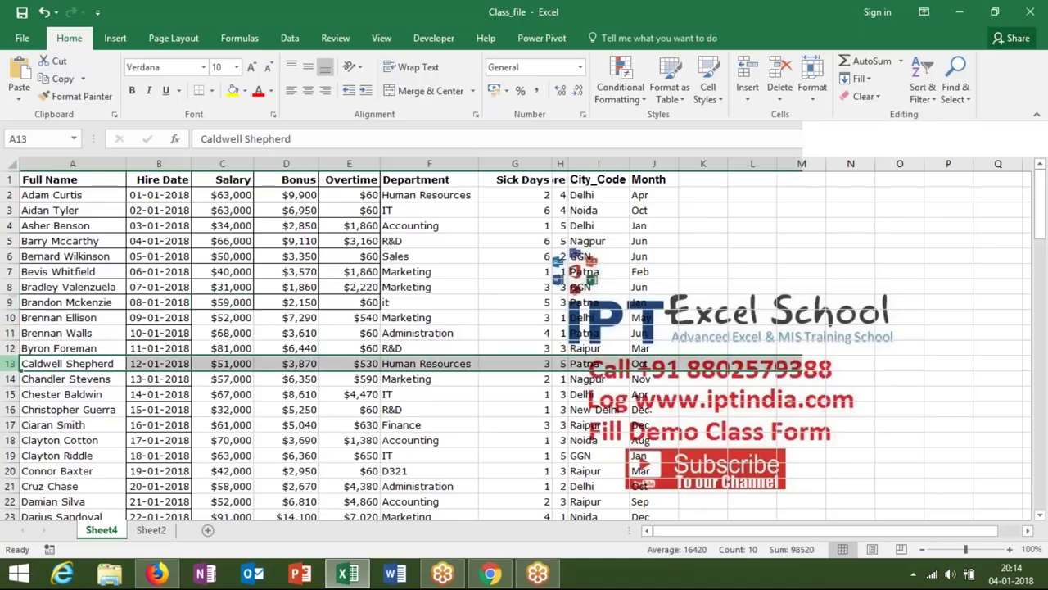
{"action": "key", "text": "ctrl+plus"}
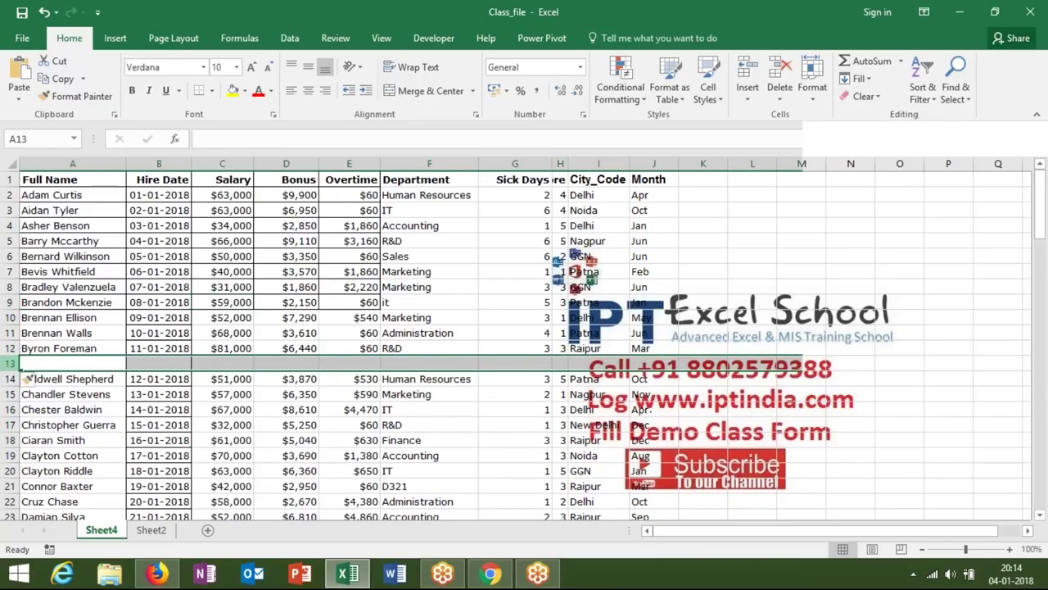
{"action": "left_click", "coordinate": [59, 317]}
{"action": "key", "text": "Up"}
{"action": "key", "text": "Up"}
{"action": "key", "text": "Up"}
{"action": "key", "text": "Up"}
{"action": "key", "text": "Up"}
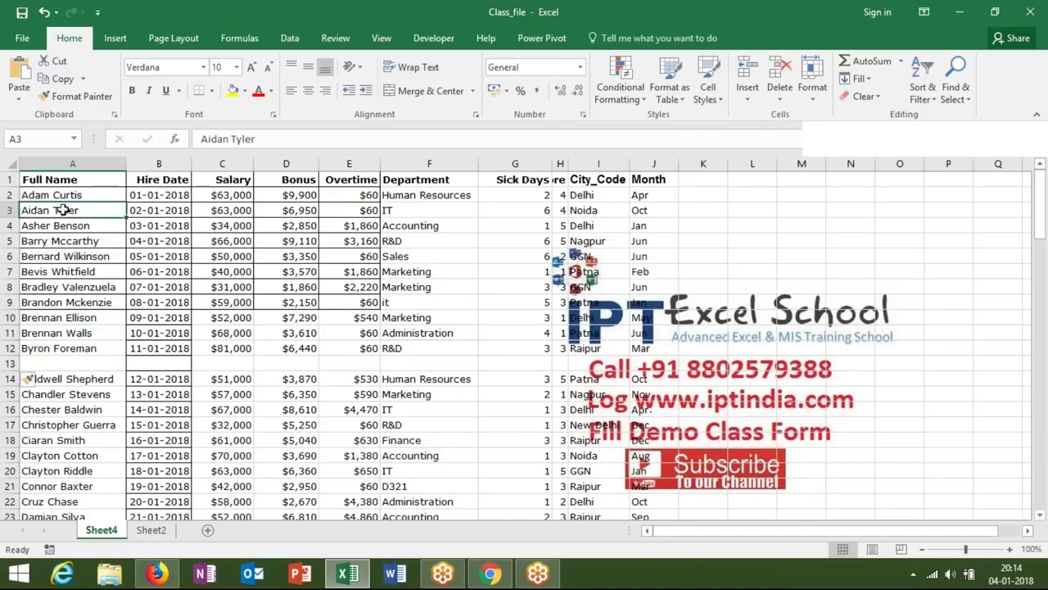
{"action": "key", "text": "ctrl+a"}
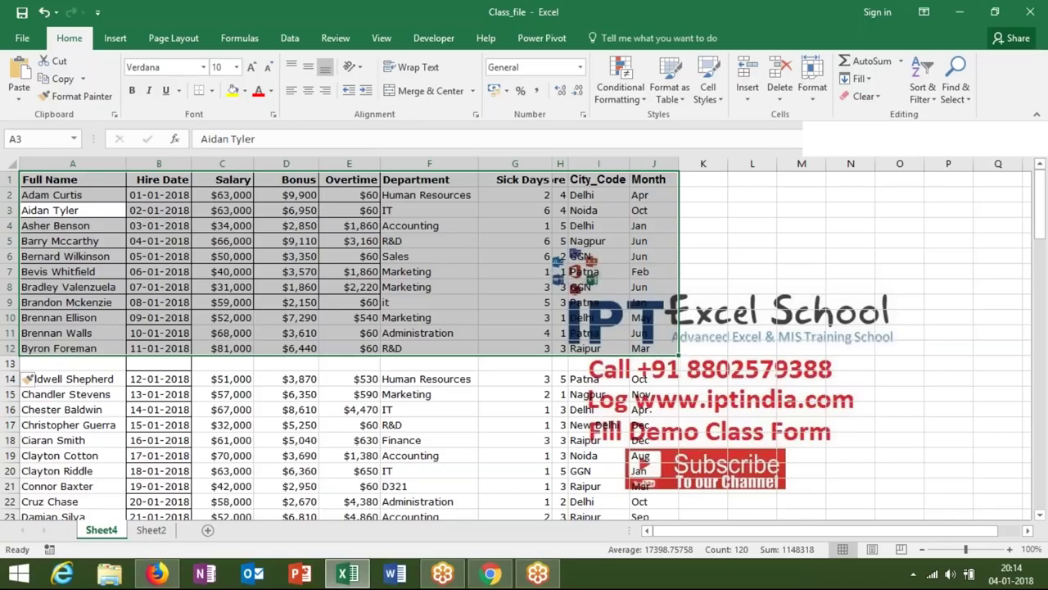
{"action": "key", "text": "ctrl+z"}
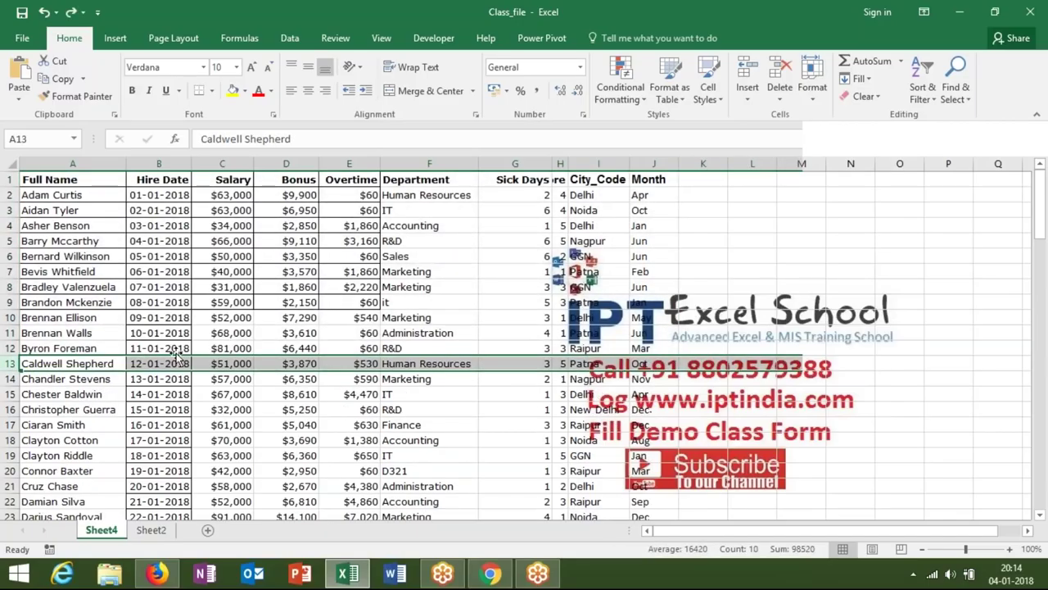
Fill the month in J4 down column J as a Jan, Feb, Mar series.
{"action": "left_click", "coordinate": [655, 225]}
{"action": "double_click", "coordinate": [678, 232]}
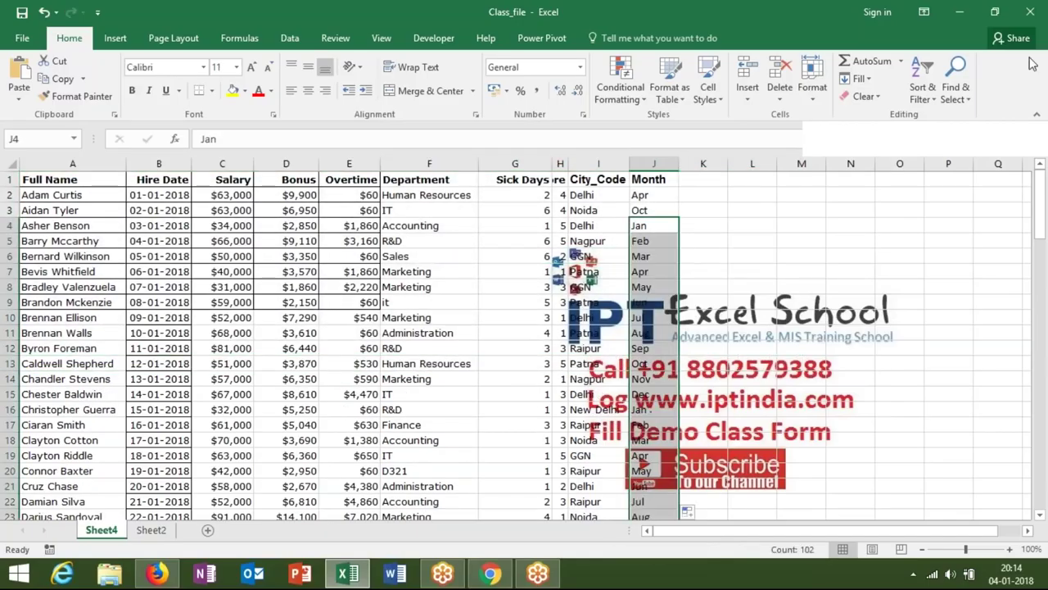
{"action": "left_click", "coordinate": [1022, 41]}
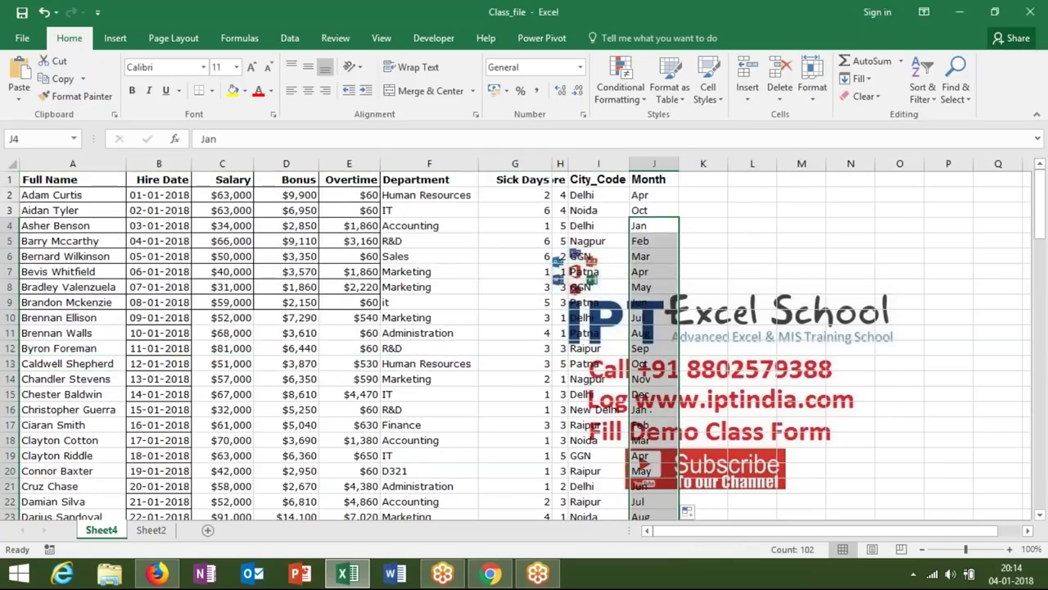
{"action": "left_click", "coordinate": [429, 180]}
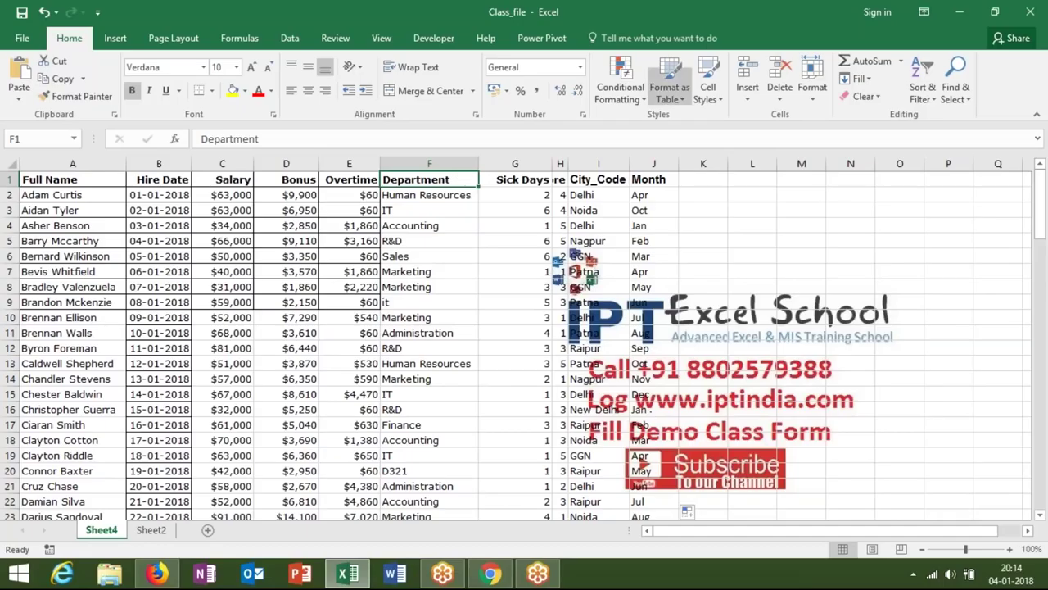
Sort the table by Department A to Z, then Z to A.
{"action": "left_click", "coordinate": [926, 90]}
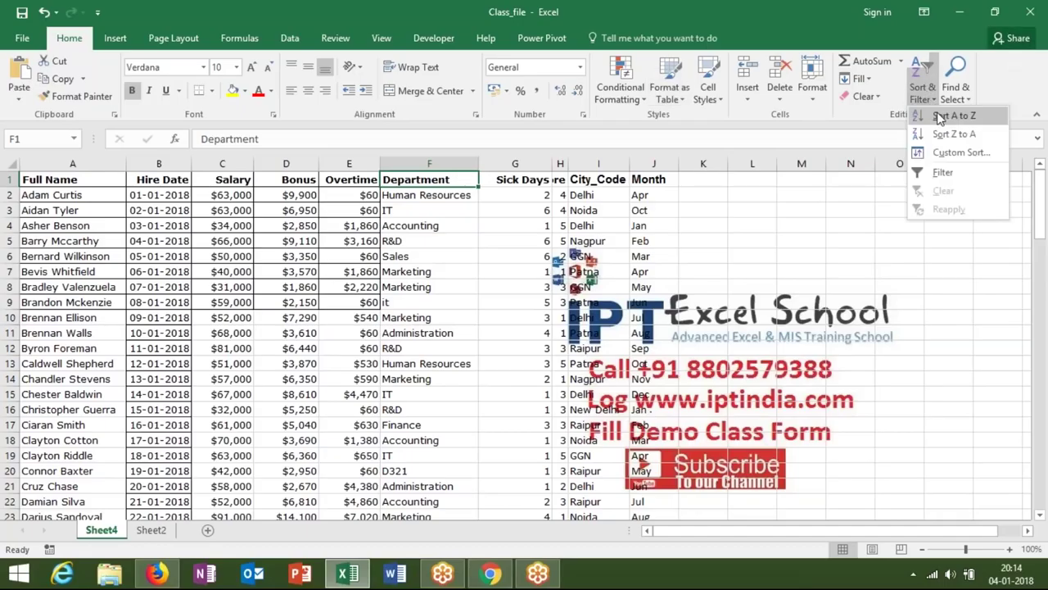
{"action": "left_click", "coordinate": [942, 116]}
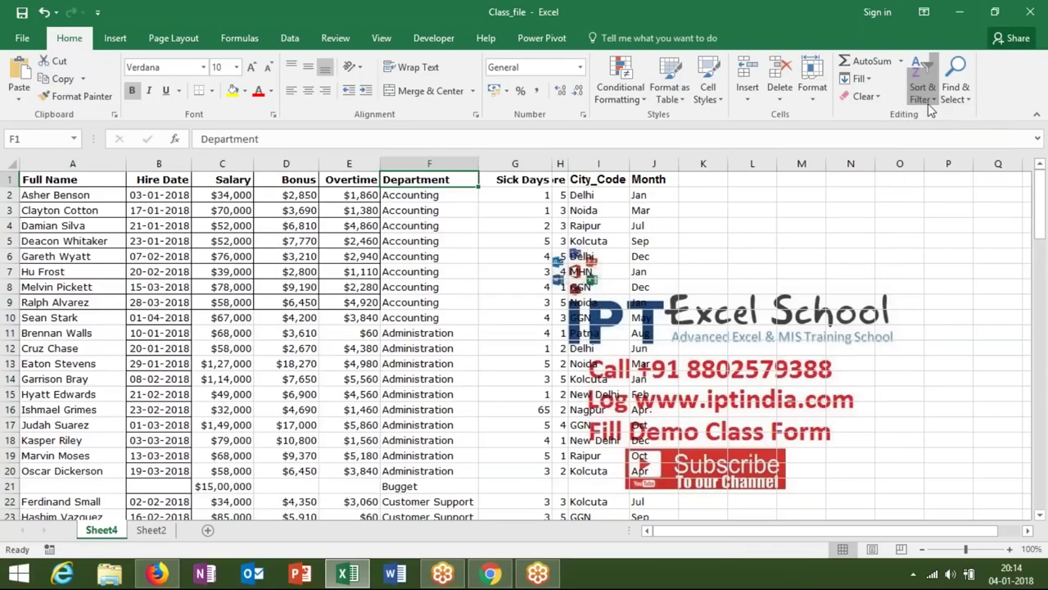
{"action": "left_click", "coordinate": [928, 101]}
{"action": "left_click", "coordinate": [938, 133]}
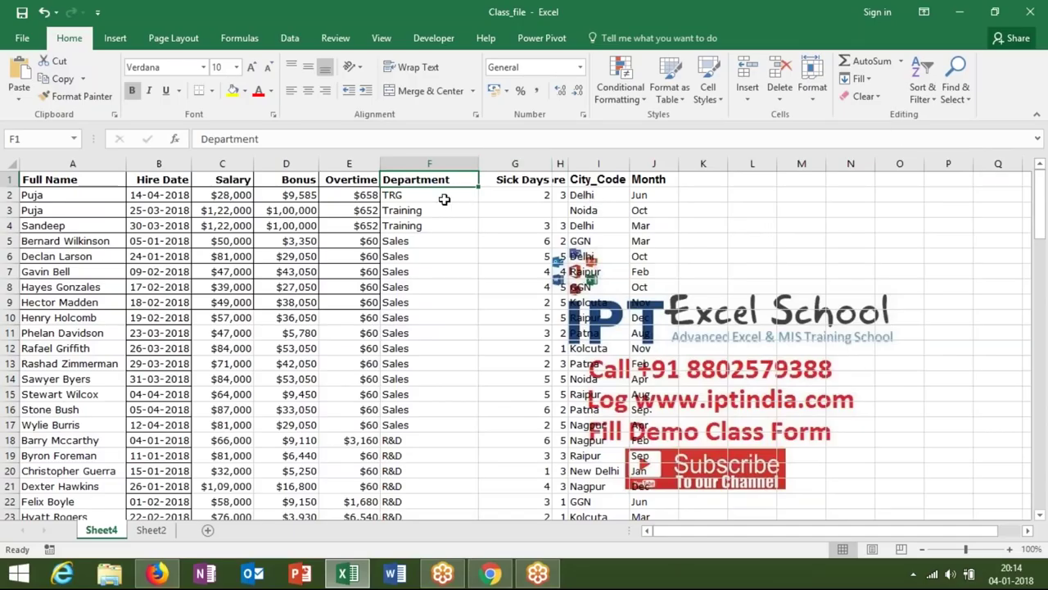
Check the sorted rows at F5, H5 and I8, then select the Overtime header E1.
{"action": "left_click", "coordinate": [433, 241]}
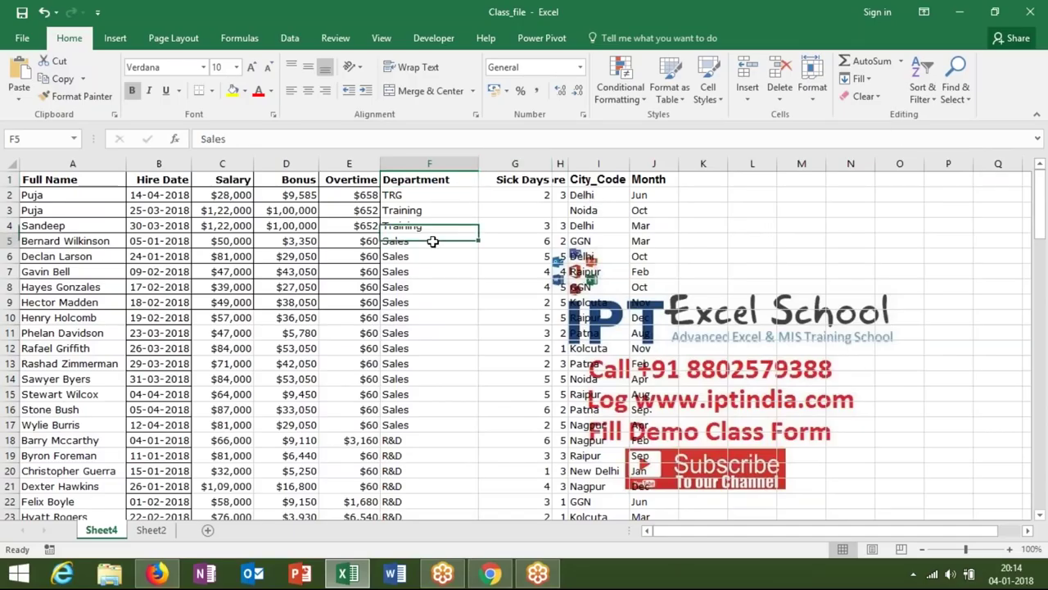
{"action": "left_click", "coordinate": [556, 242]}
{"action": "left_click", "coordinate": [579, 286]}
{"action": "left_click_drag", "start_coordinate": [579, 286], "coordinate": [580, 284]}
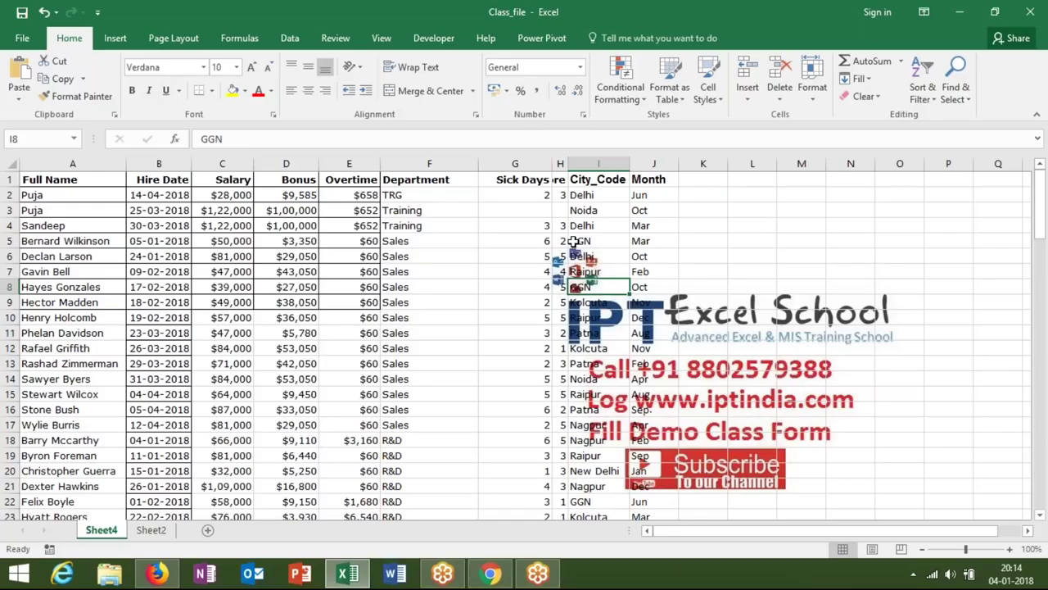
{"action": "left_click", "coordinate": [370, 182]}
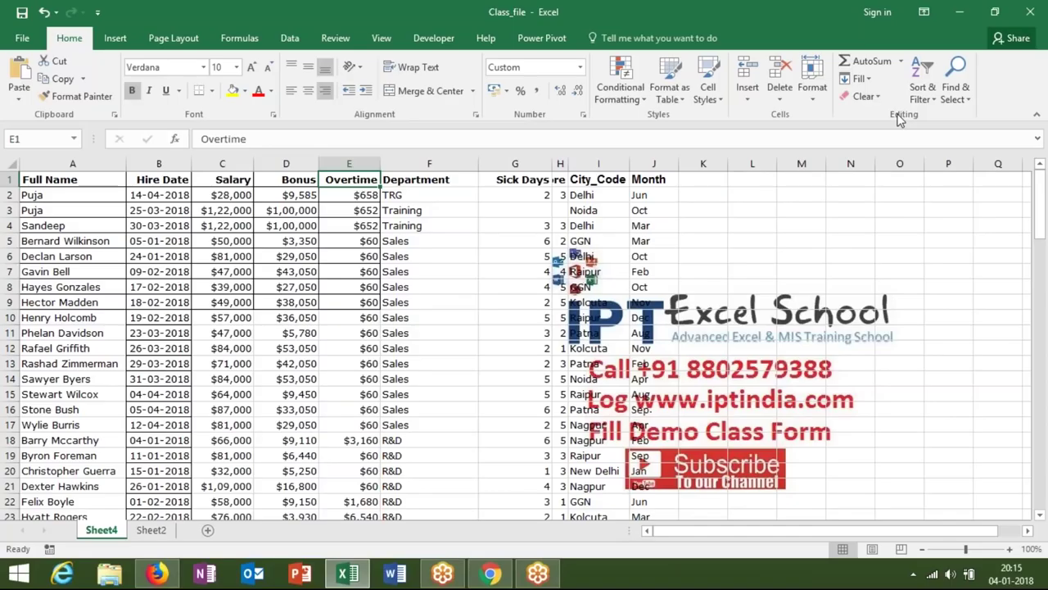
{"action": "left_click", "coordinate": [928, 100]}
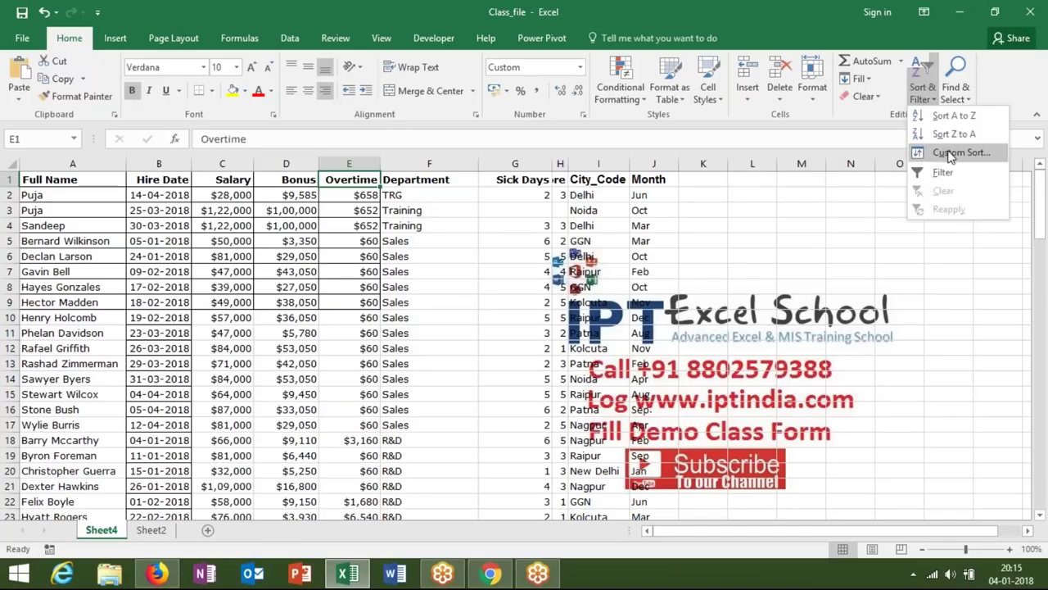
Custom-sort by Department Z to A, then by City_Code A to Z.
{"action": "left_click", "coordinate": [950, 154]}
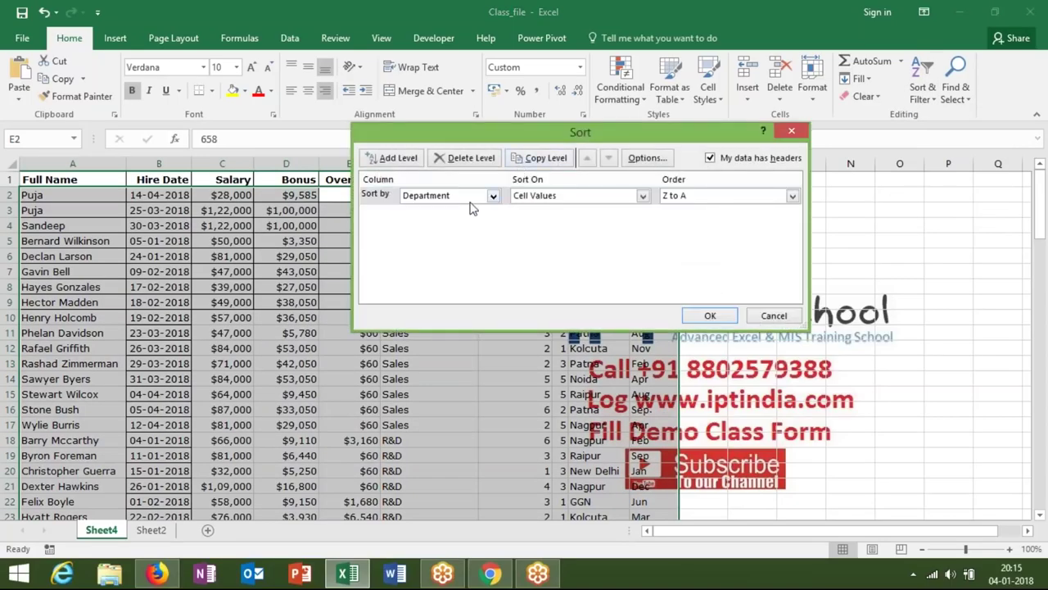
{"action": "left_click", "coordinate": [412, 162]}
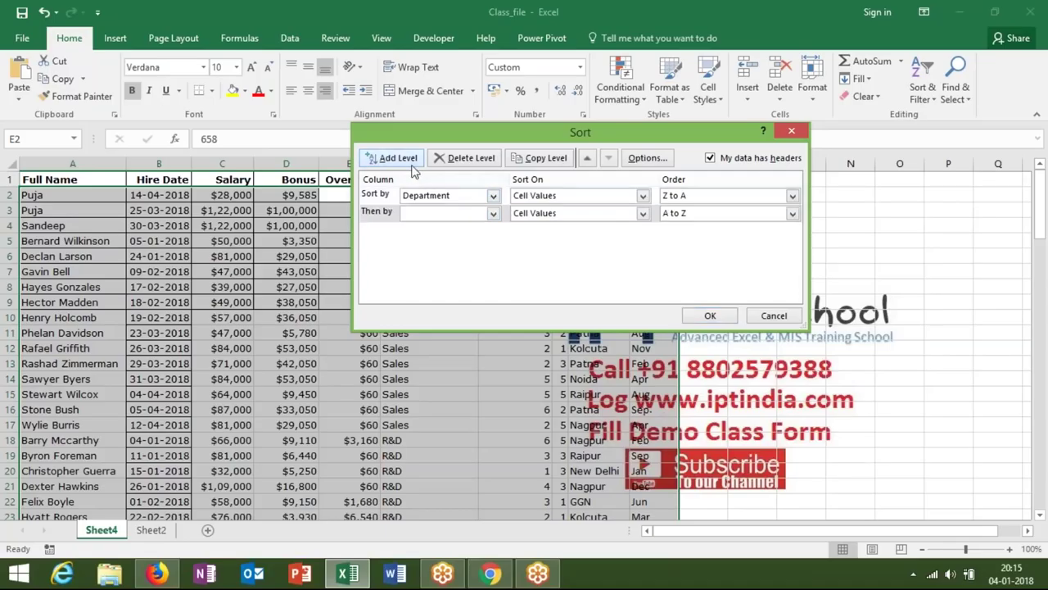
{"action": "left_click", "coordinate": [423, 215]}
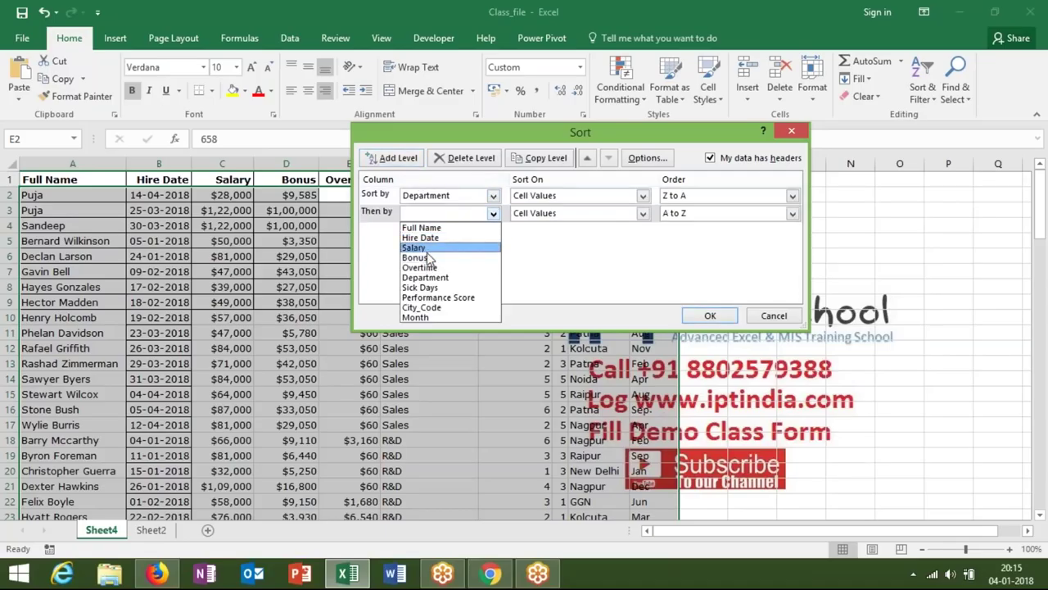
{"action": "left_click", "coordinate": [423, 307]}
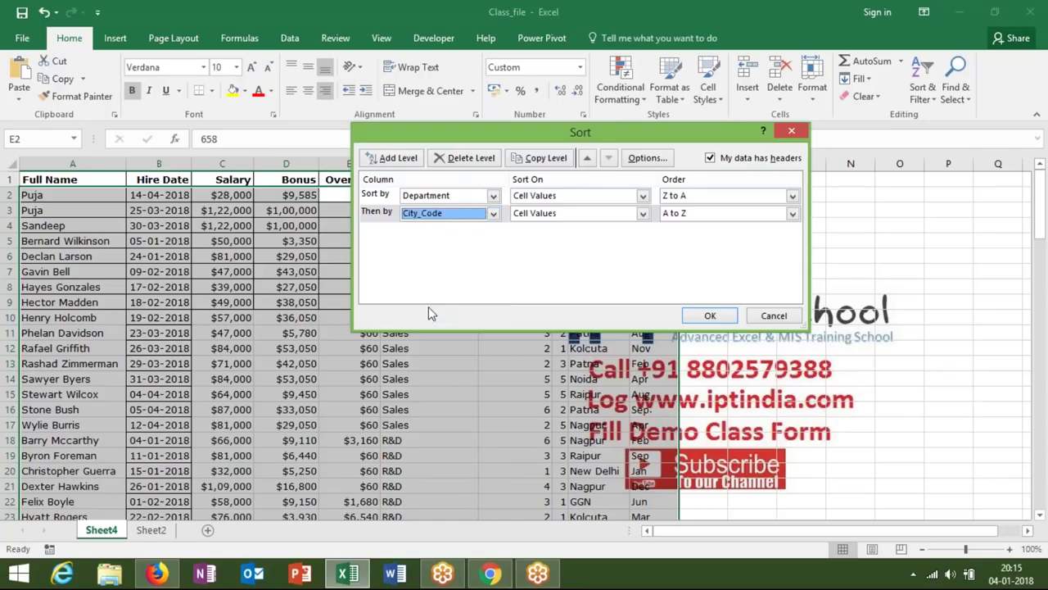
{"action": "left_click", "coordinate": [710, 316]}
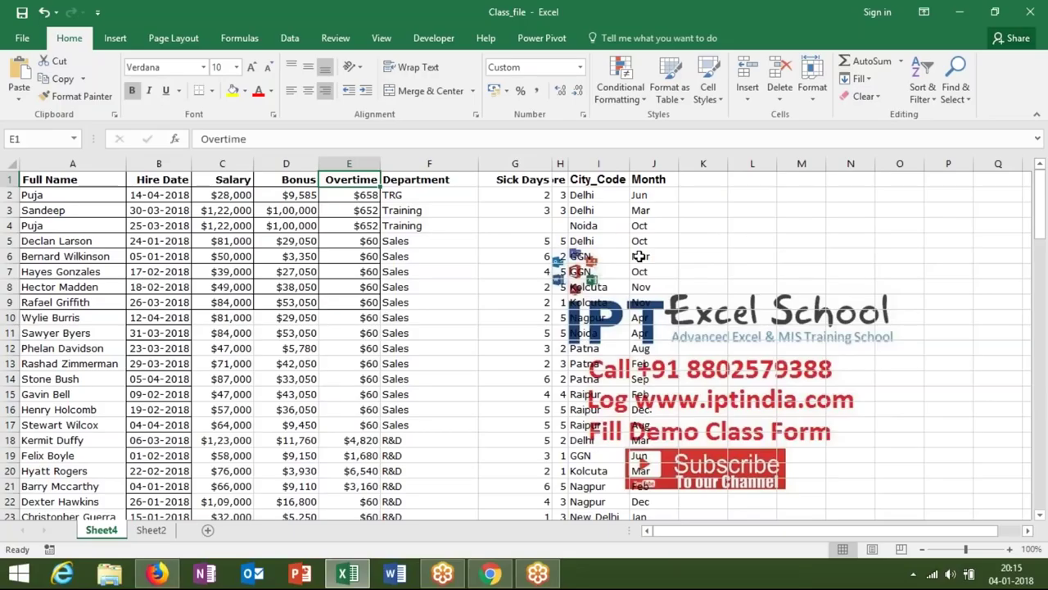
{"action": "left_click", "coordinate": [923, 90]}
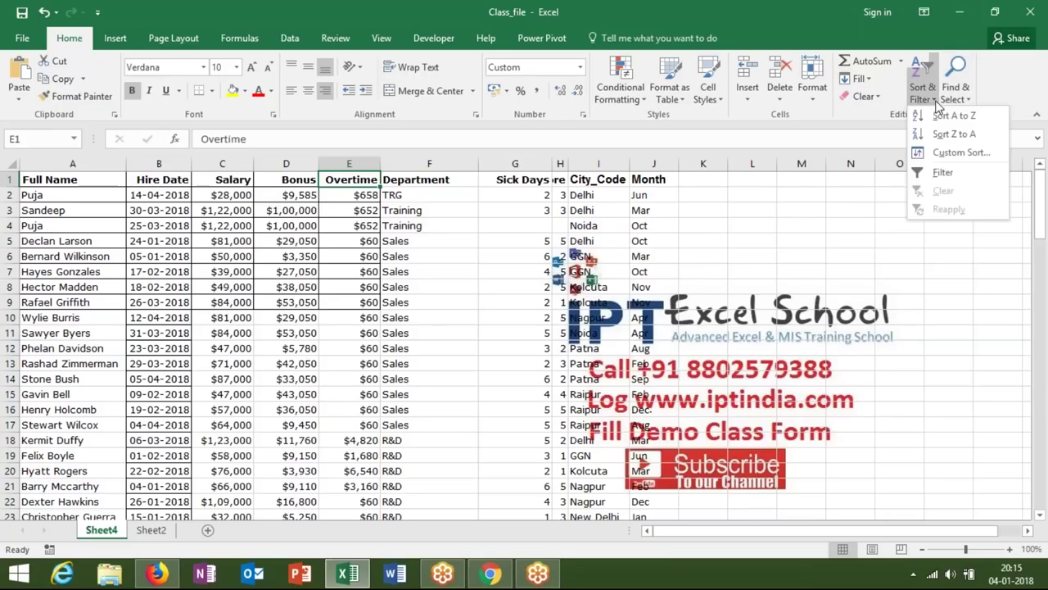
In Custom Sort, delete the second level and sort by Month alone.
{"action": "left_click", "coordinate": [960, 154]}
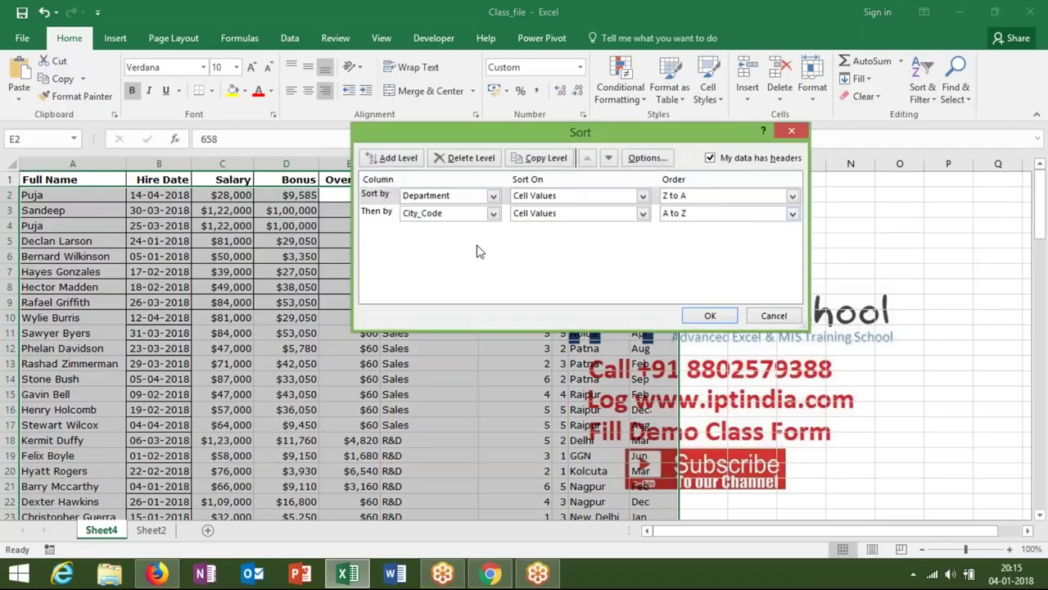
{"action": "left_click", "coordinate": [459, 215]}
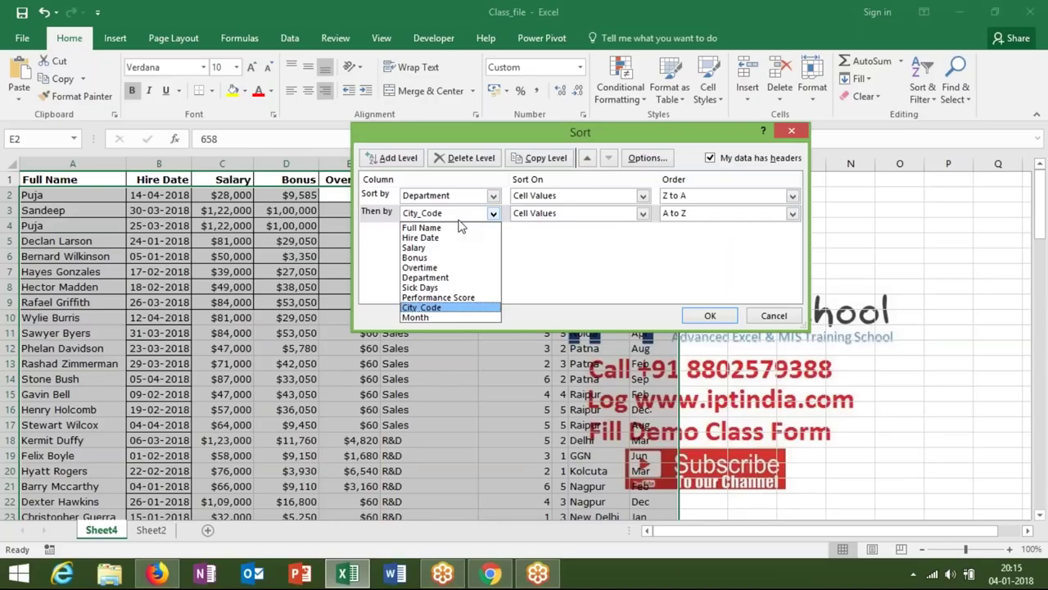
{"action": "left_click", "coordinate": [375, 223]}
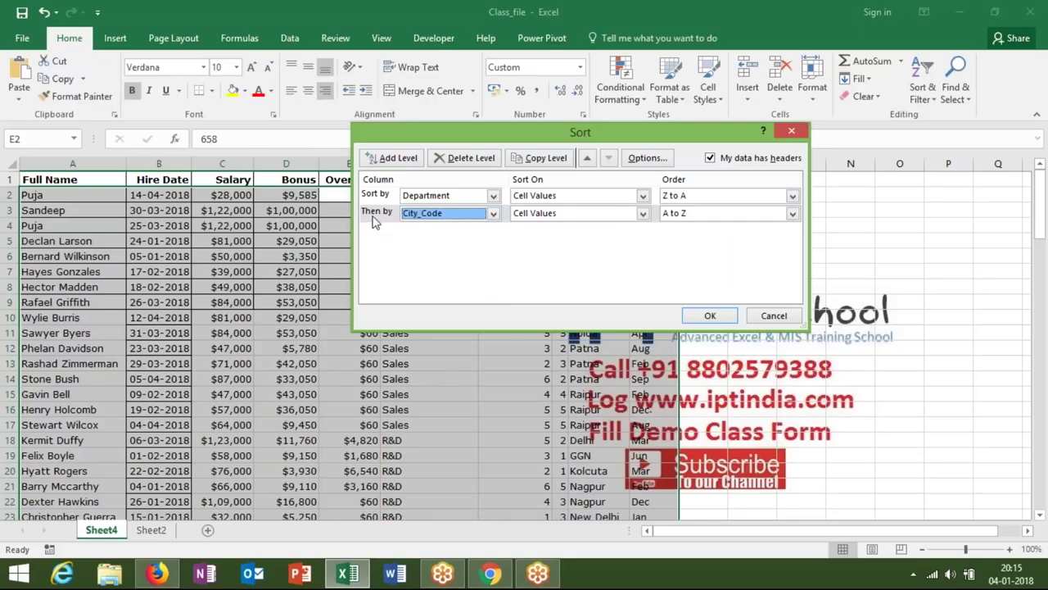
{"action": "left_click", "coordinate": [480, 158]}
{"action": "left_click", "coordinate": [452, 197]}
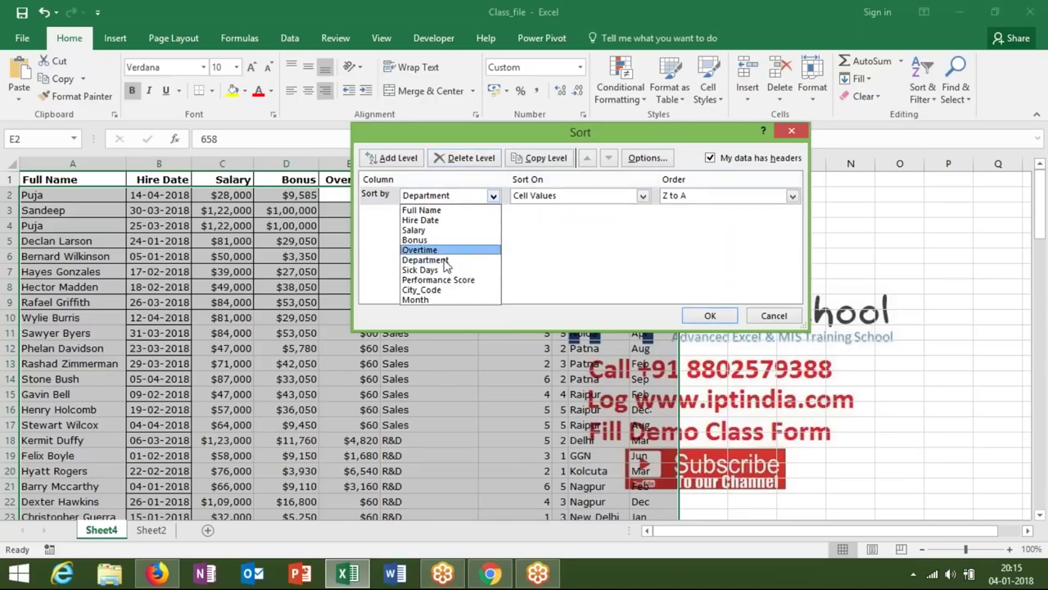
{"action": "left_click", "coordinate": [442, 300]}
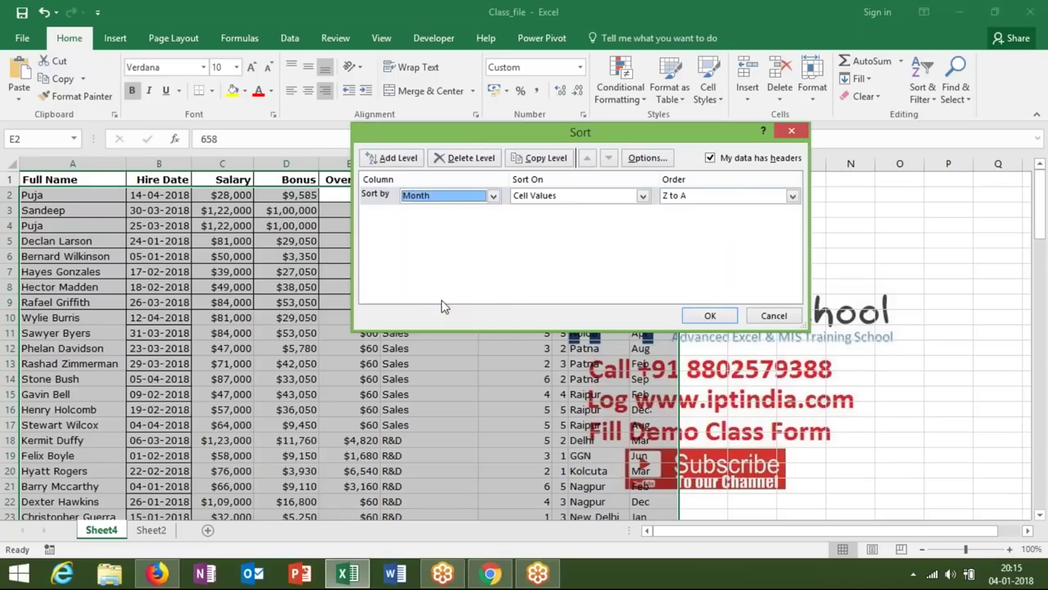
{"action": "left_click", "coordinate": [709, 316]}
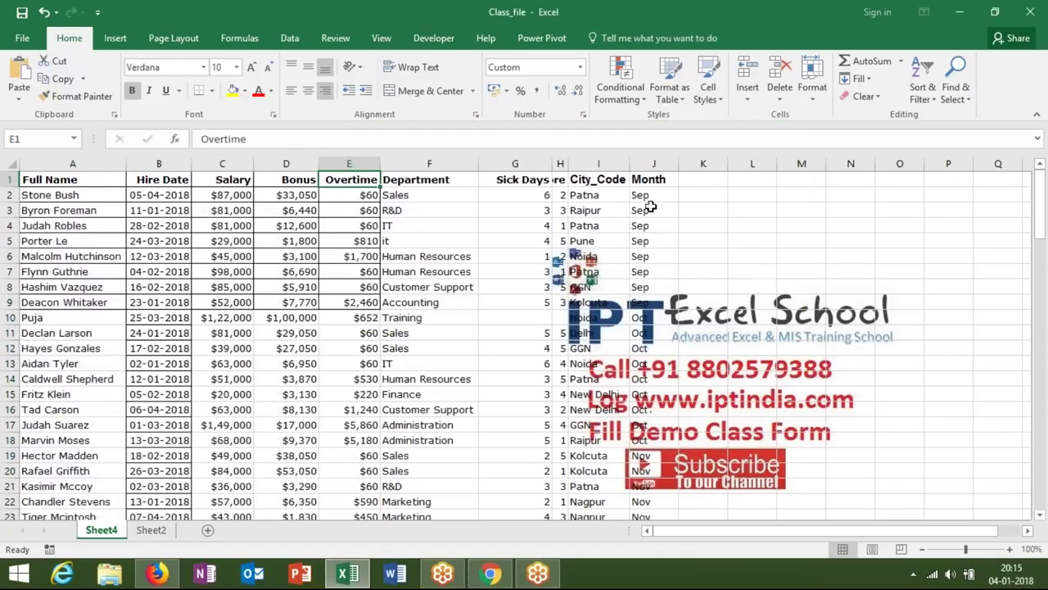
Review the Sep and Oct entries in the Month column, then return to A1.
{"action": "left_click_drag", "start_coordinate": [643, 196], "coordinate": [655, 257]}
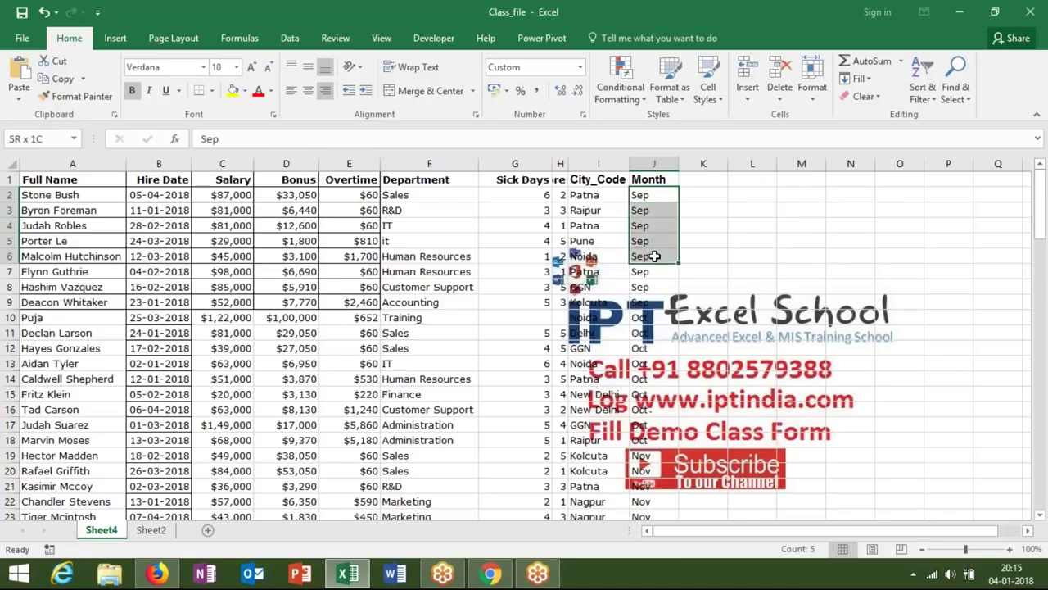
{"action": "left_click_drag", "start_coordinate": [644, 319], "coordinate": [643, 357]}
{"action": "left_click", "coordinate": [647, 410]}
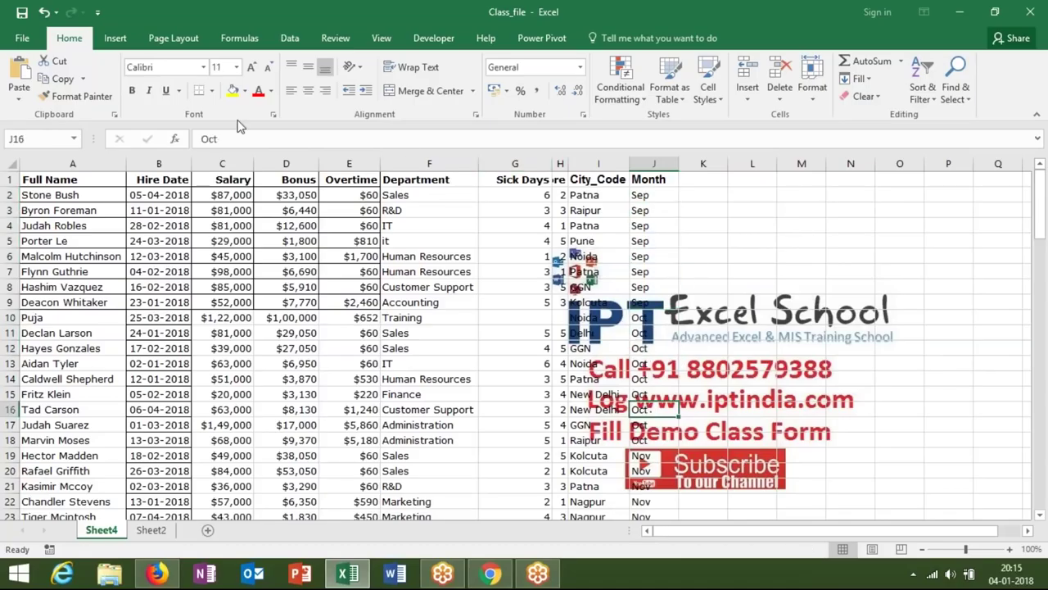
{"action": "left_click", "coordinate": [102, 179]}
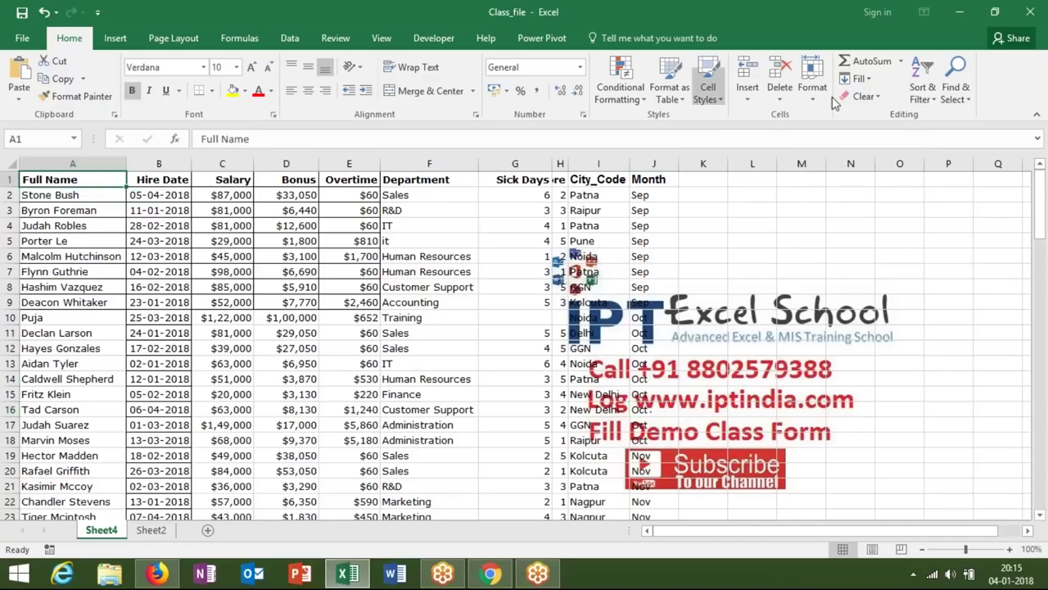
Custom-sort Month using the Jan, Feb, Mar… custom list for calendar order.
{"action": "left_click", "coordinate": [921, 98]}
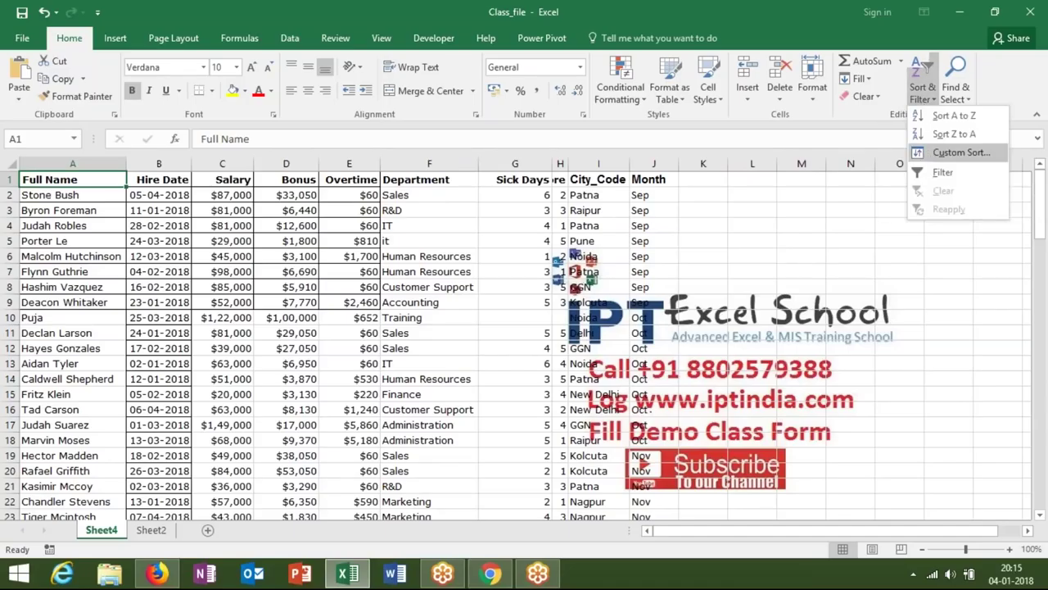
{"action": "left_click", "coordinate": [930, 157]}
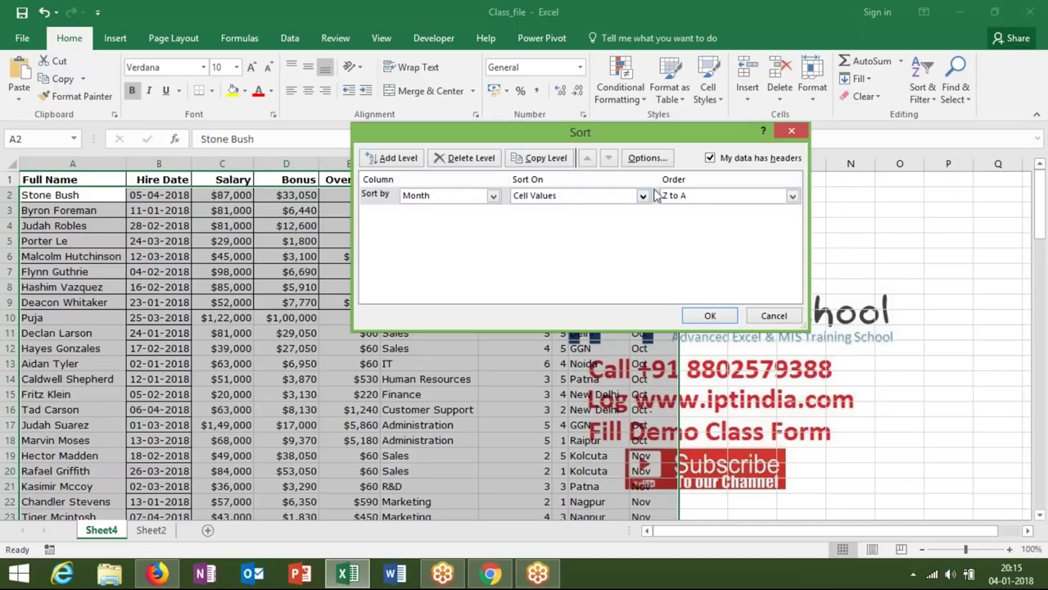
{"action": "left_click", "coordinate": [693, 196]}
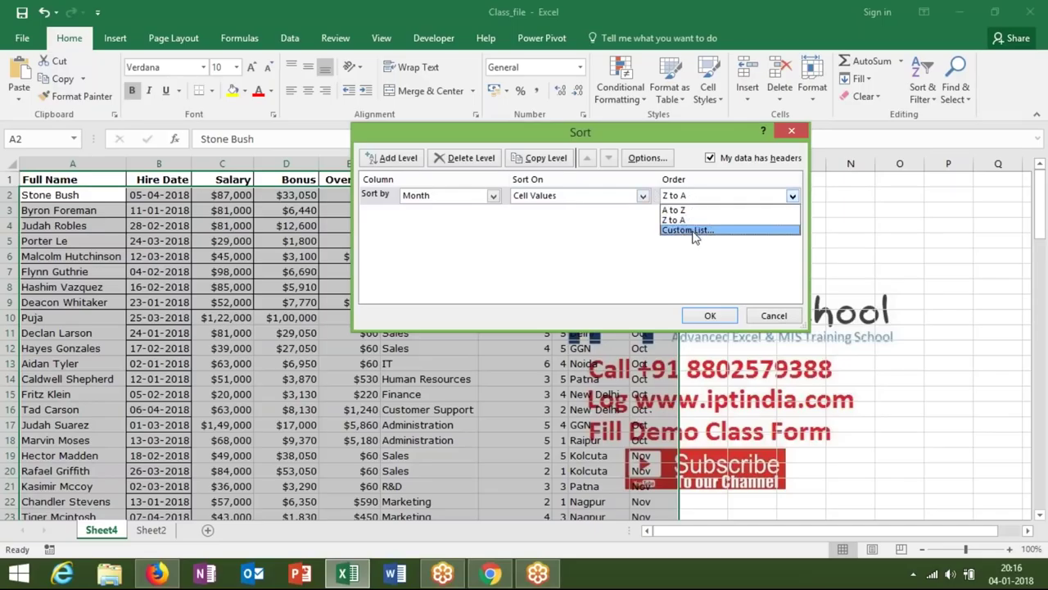
{"action": "left_click", "coordinate": [692, 232]}
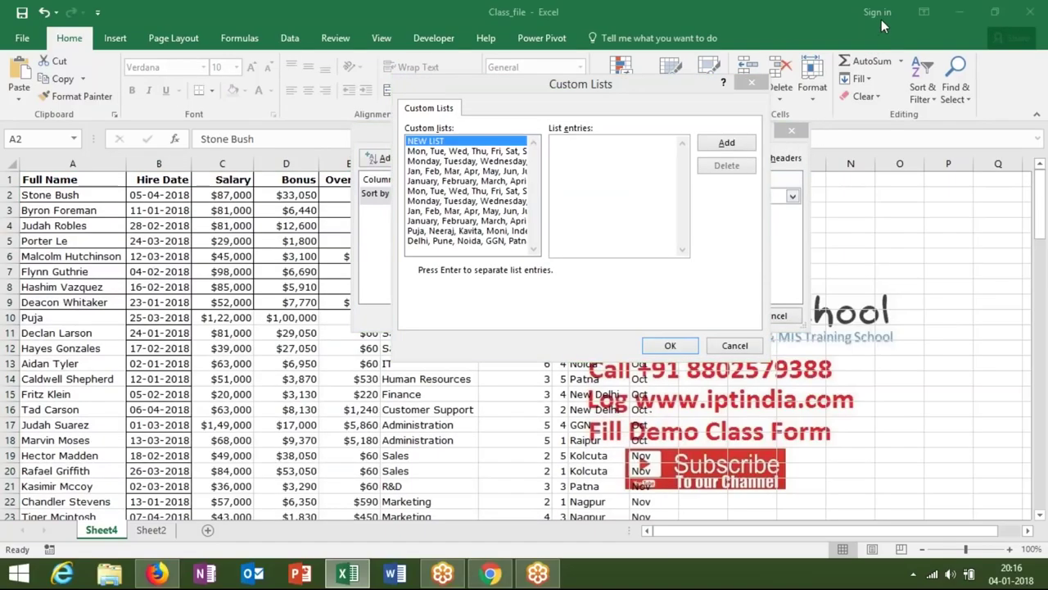
{"action": "left_click", "coordinate": [882, 27]}
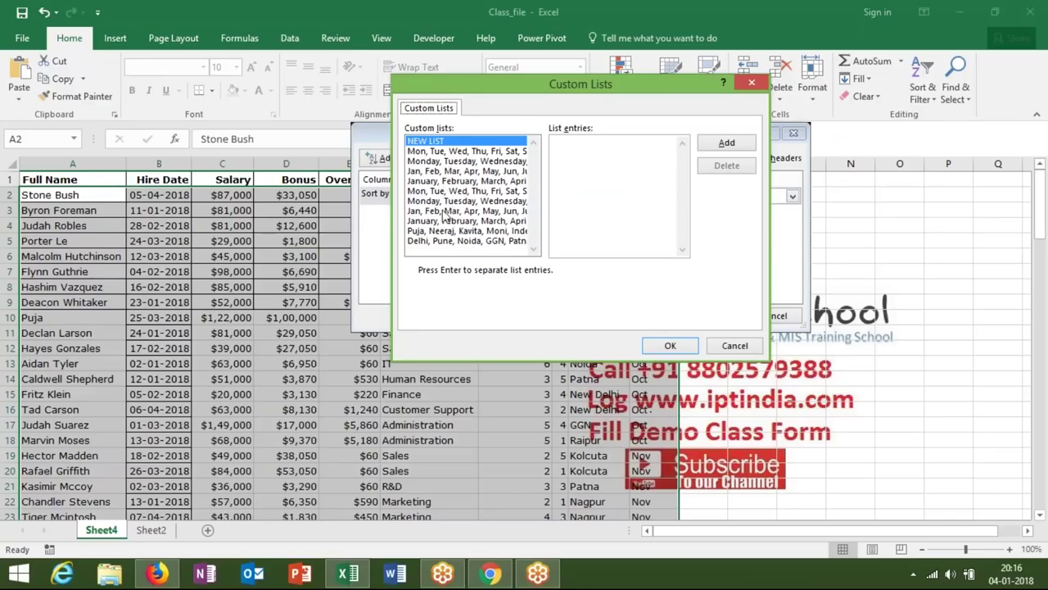
{"action": "left_click", "coordinate": [437, 173]}
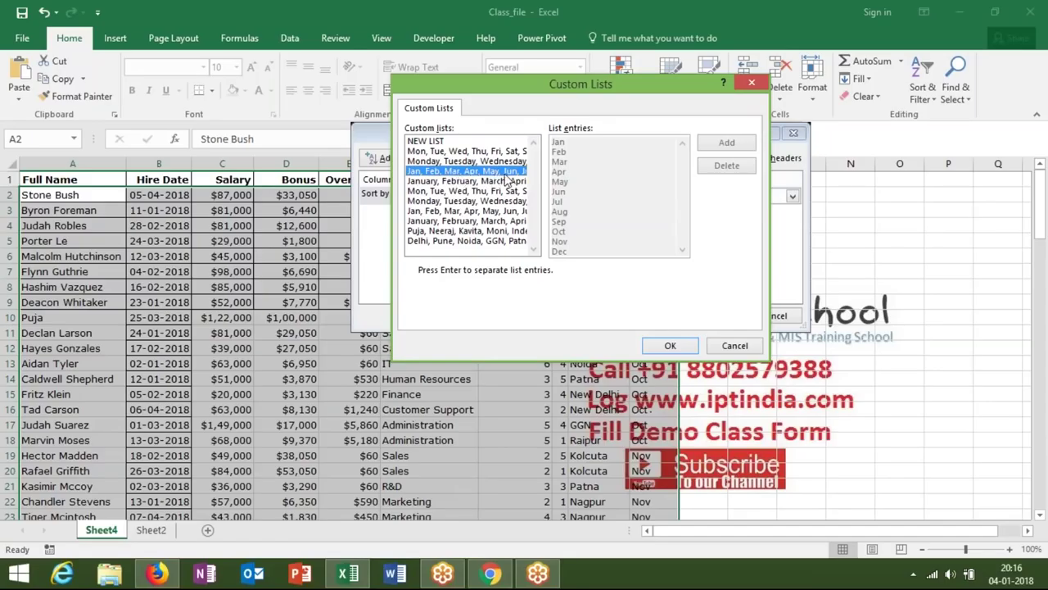
{"action": "left_click", "coordinate": [670, 345]}
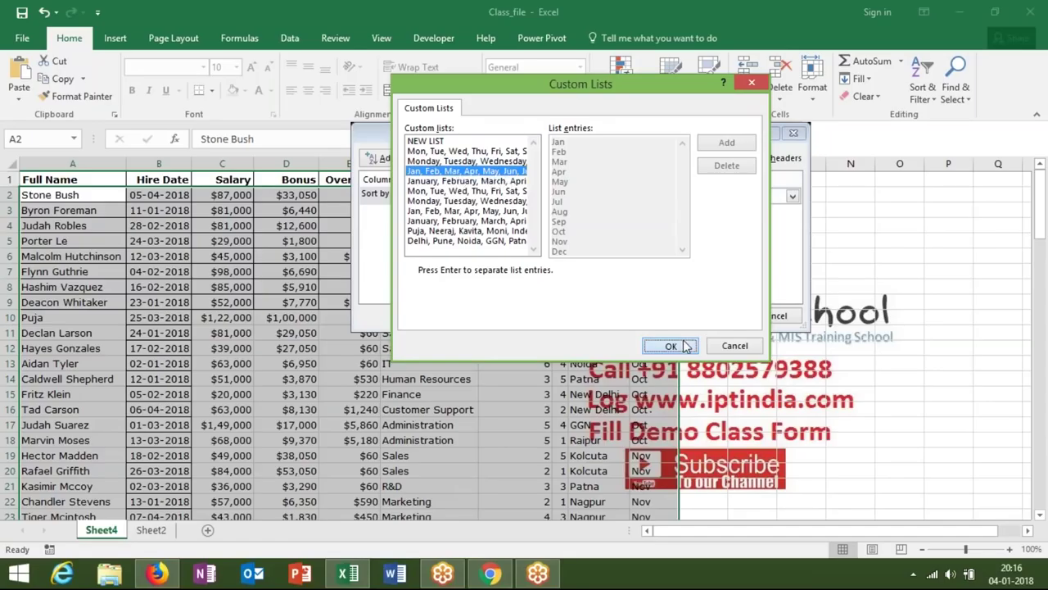
{"action": "left_click", "coordinate": [709, 316]}
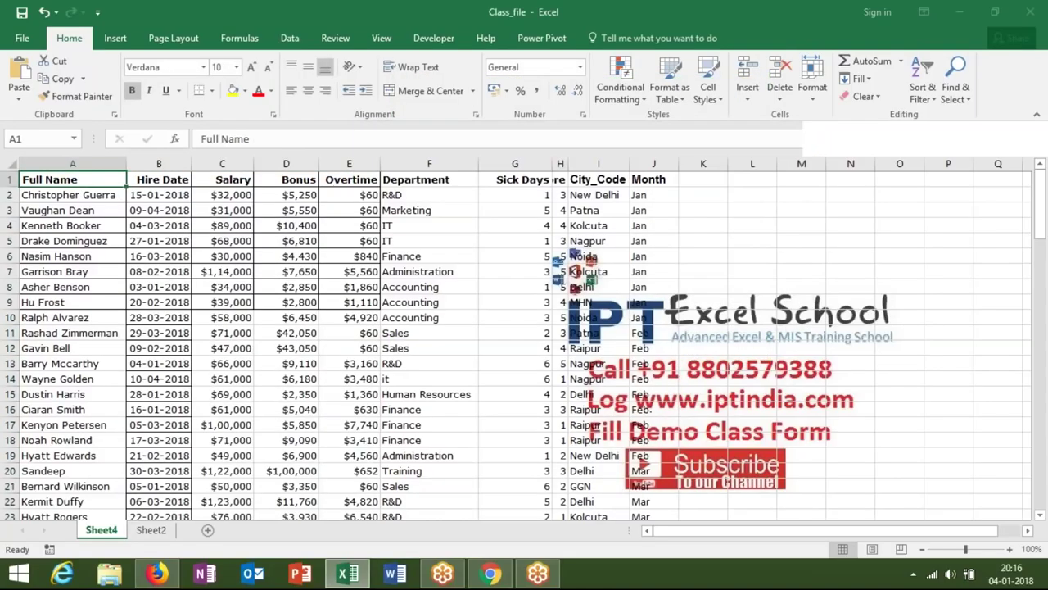
{"action": "left_click_drag", "start_coordinate": [655, 195], "coordinate": [647, 396]}
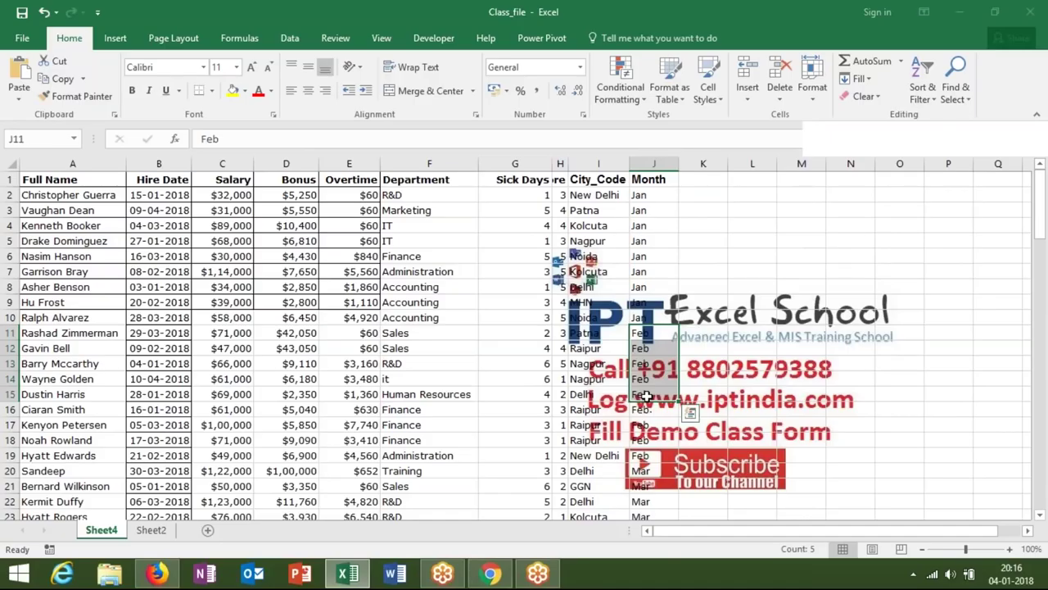
{"action": "left_click", "coordinate": [384, 186]}
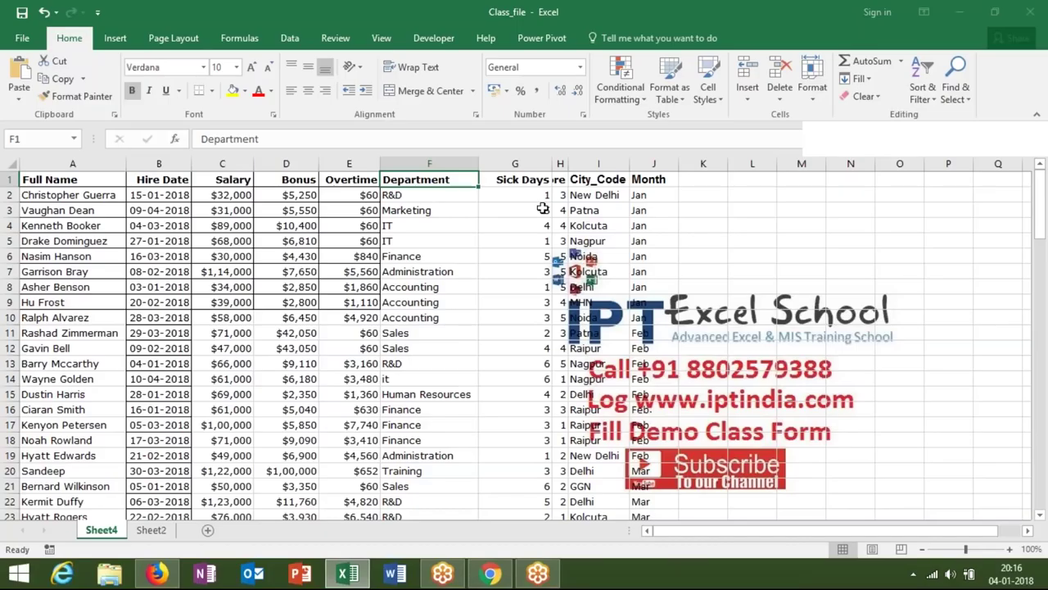
{"action": "left_click", "coordinate": [574, 182]}
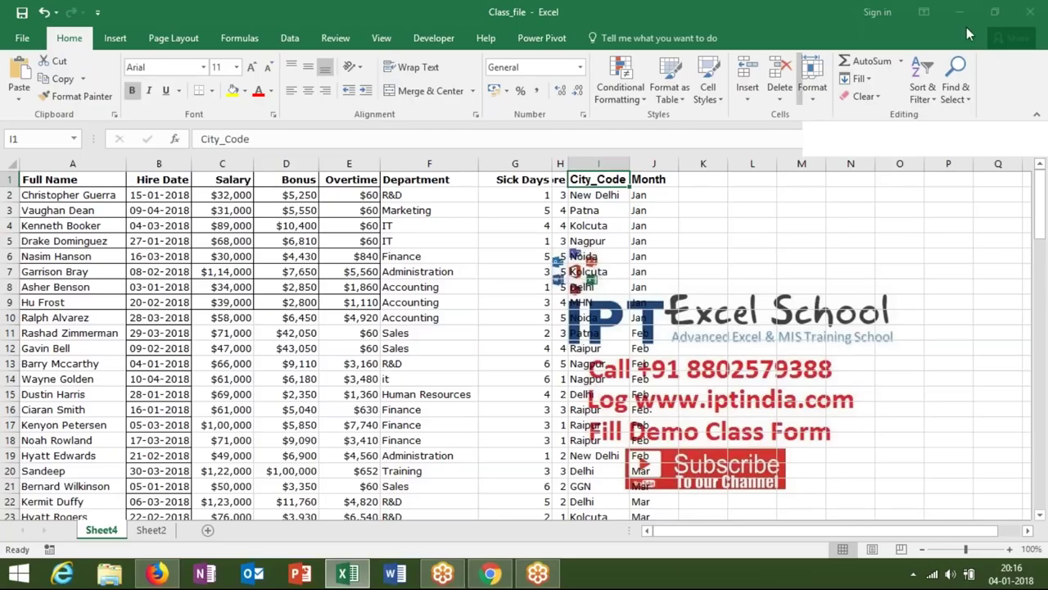
{"action": "left_click", "coordinate": [1021, 41]}
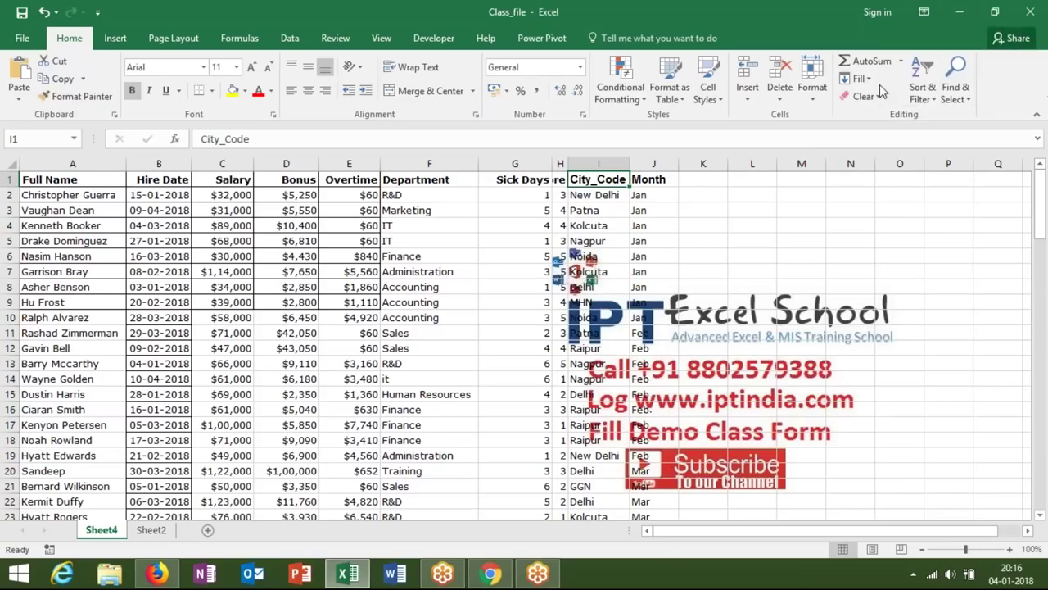
{"action": "left_click", "coordinate": [932, 100]}
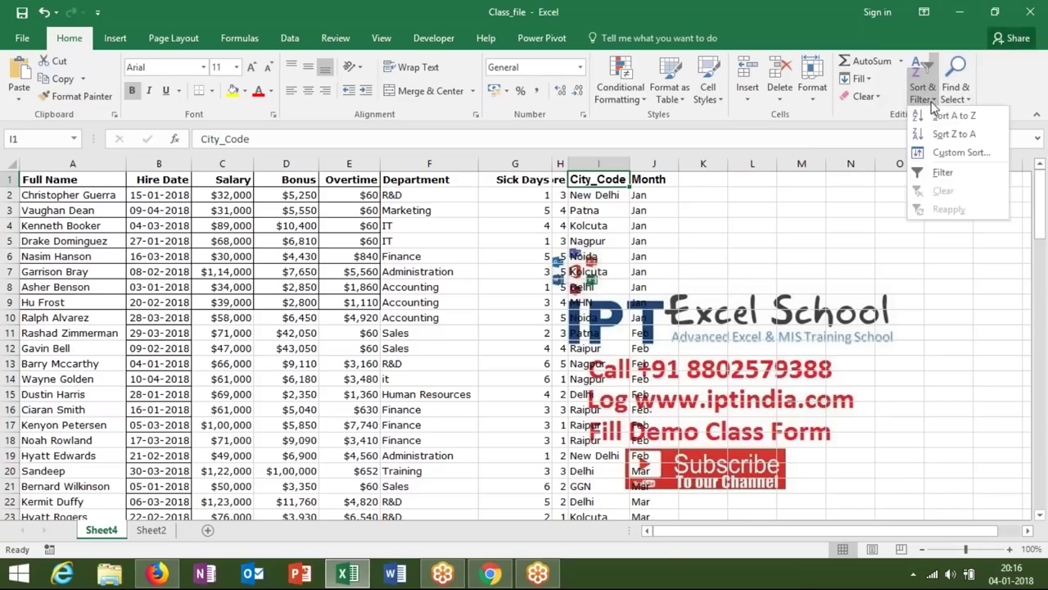
In Custom Sort, set the Month order to Custom List and pick the city-name list.
{"action": "left_click", "coordinate": [950, 154]}
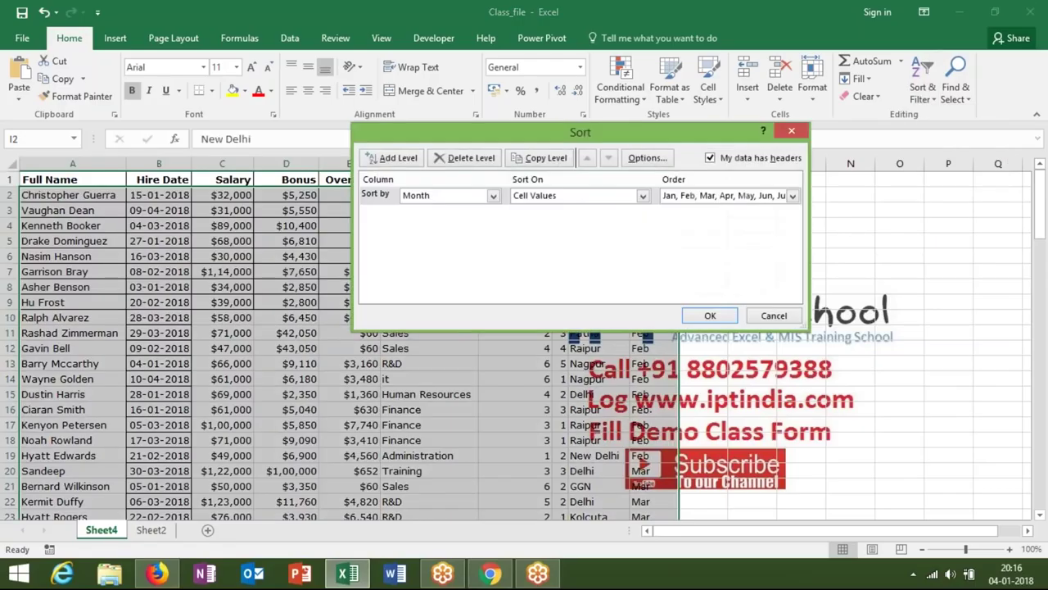
{"action": "left_click", "coordinate": [458, 200]}
{"action": "left_click", "coordinate": [458, 200]}
{"action": "left_click", "coordinate": [457, 200]}
{"action": "left_click", "coordinate": [459, 200]}
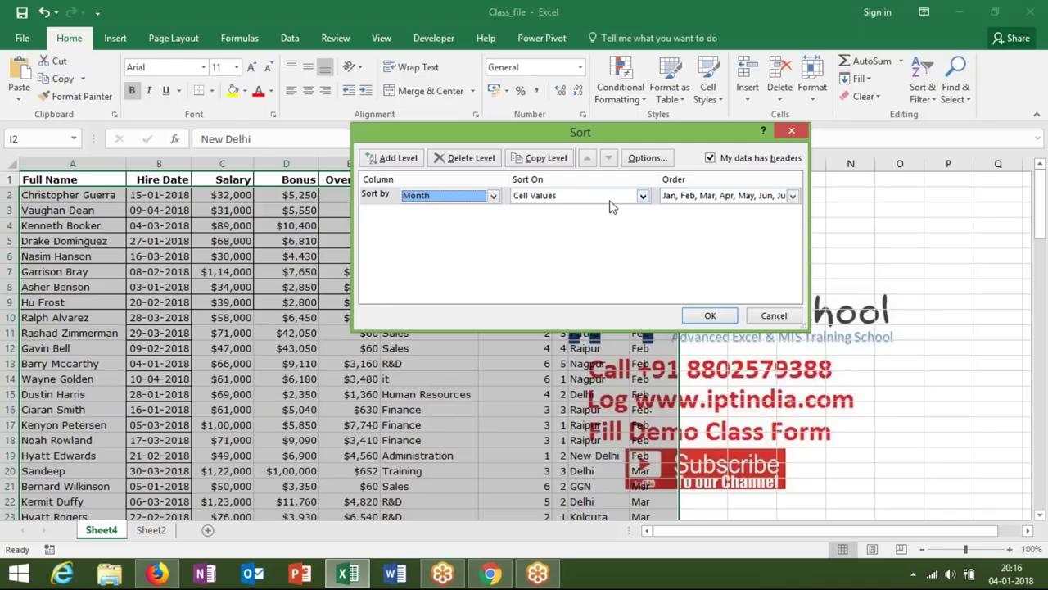
{"action": "left_click", "coordinate": [688, 200]}
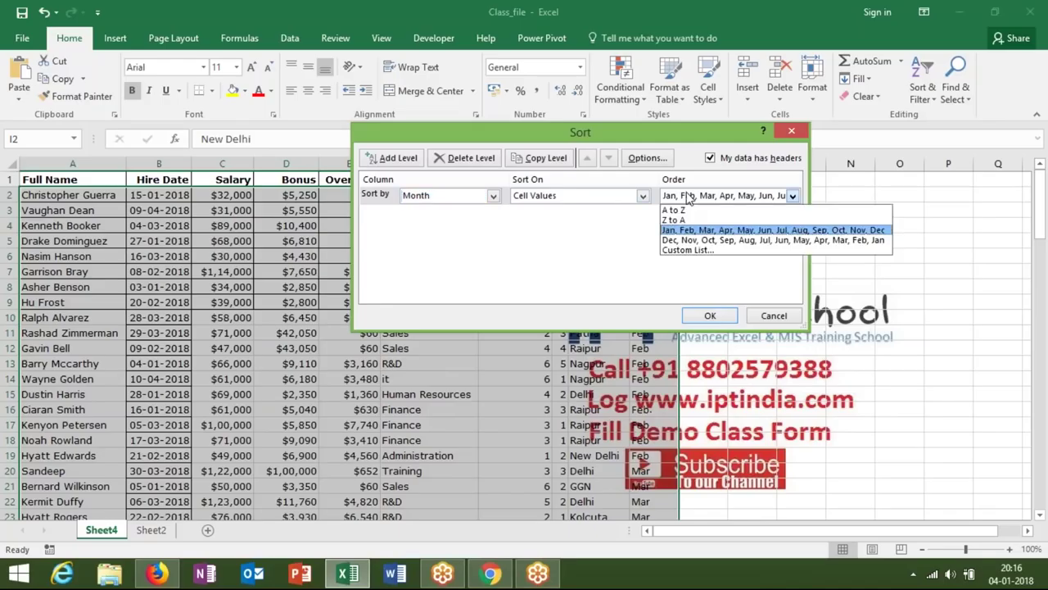
{"action": "left_click", "coordinate": [688, 254]}
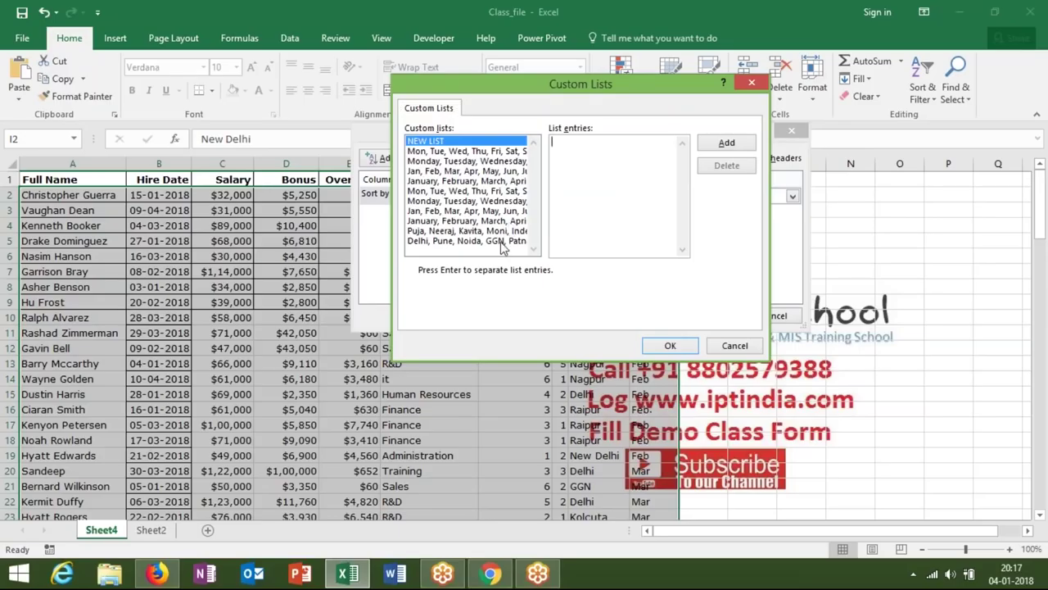
{"action": "left_click", "coordinate": [503, 242]}
Remove Patna, Muzaffarpur, Rajla and Pune, save the list as Delhi, Noida, GGN, and sort.
{"action": "left_click", "coordinate": [568, 182]}
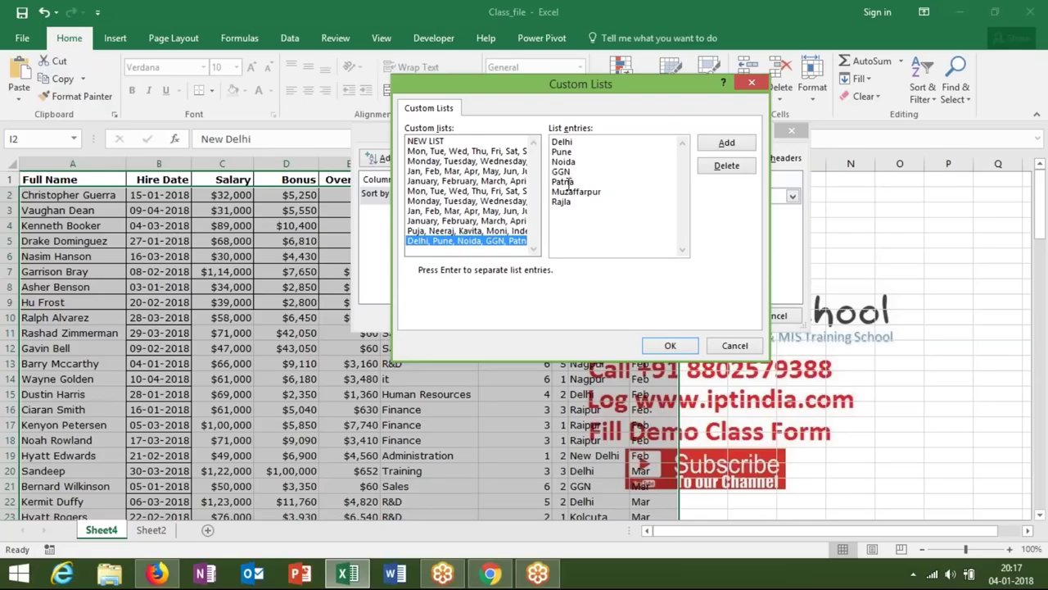
{"action": "mouse_move", "coordinate": [585, 203]}
{"action": "left_mouse_down"}
{"action": "mouse_move", "coordinate": [551, 190]}
{"action": "mouse_move", "coordinate": [551, 178]}
{"action": "left_mouse_up"}
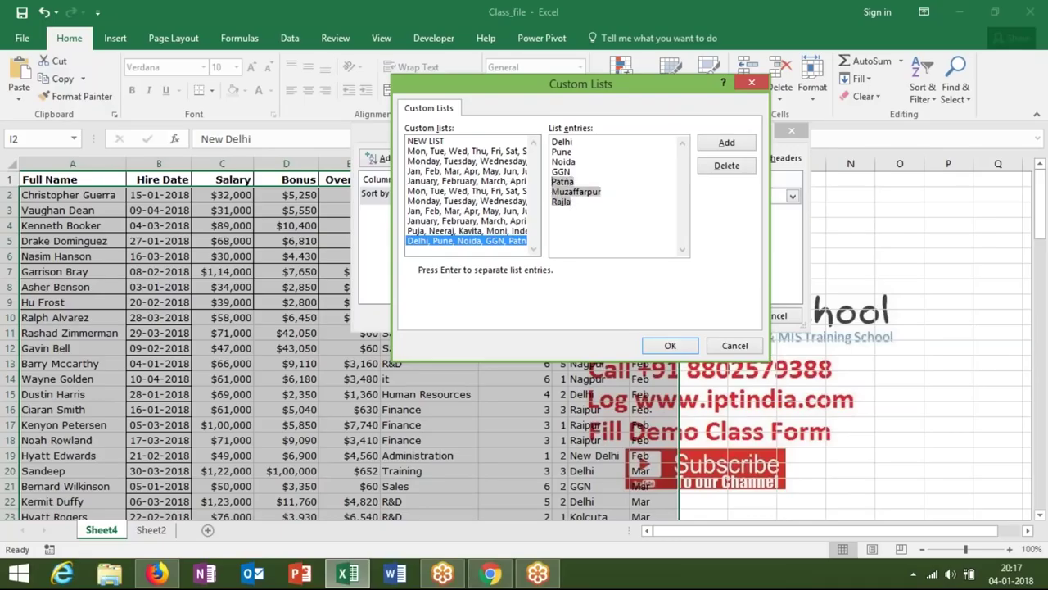
{"action": "key", "text": "Delete"}
{"action": "double_click", "coordinate": [562, 152]}
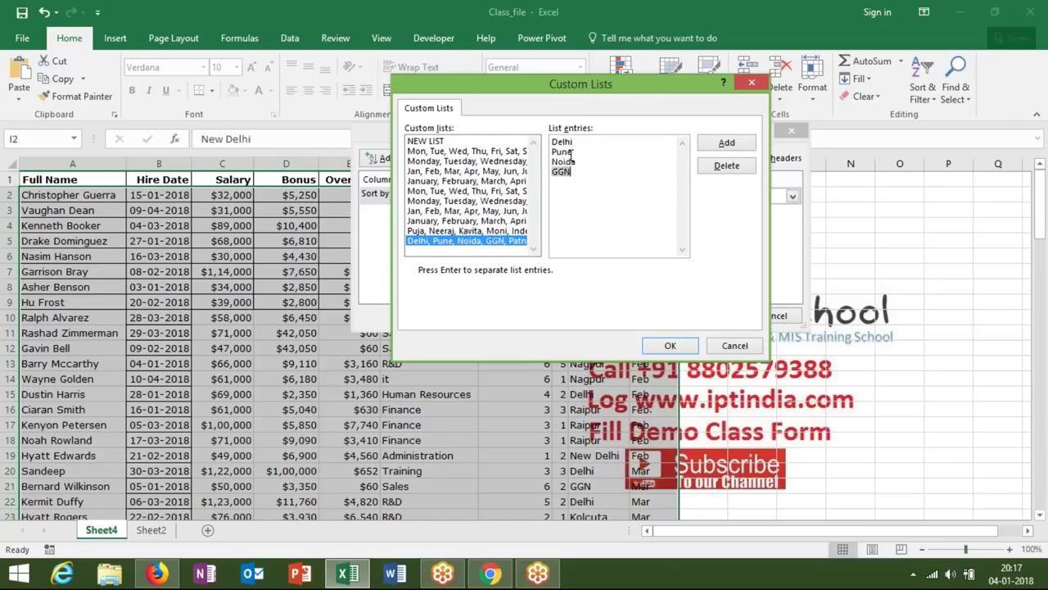
{"action": "key", "text": "Delete"}
{"action": "key", "text": "Delete"}
{"action": "left_click", "coordinate": [720, 146]}
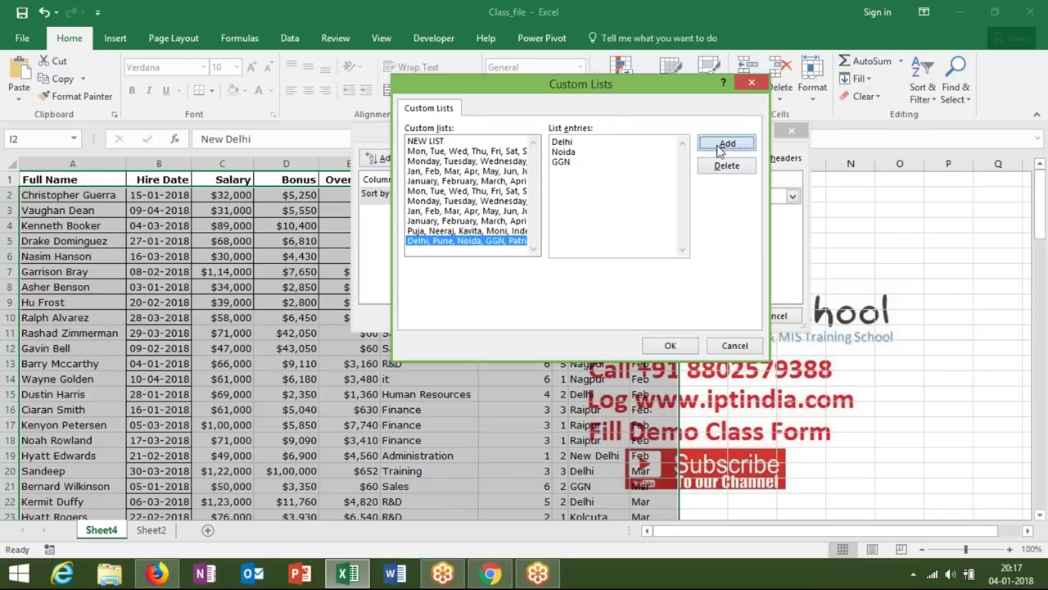
{"action": "left_click", "coordinate": [669, 348]}
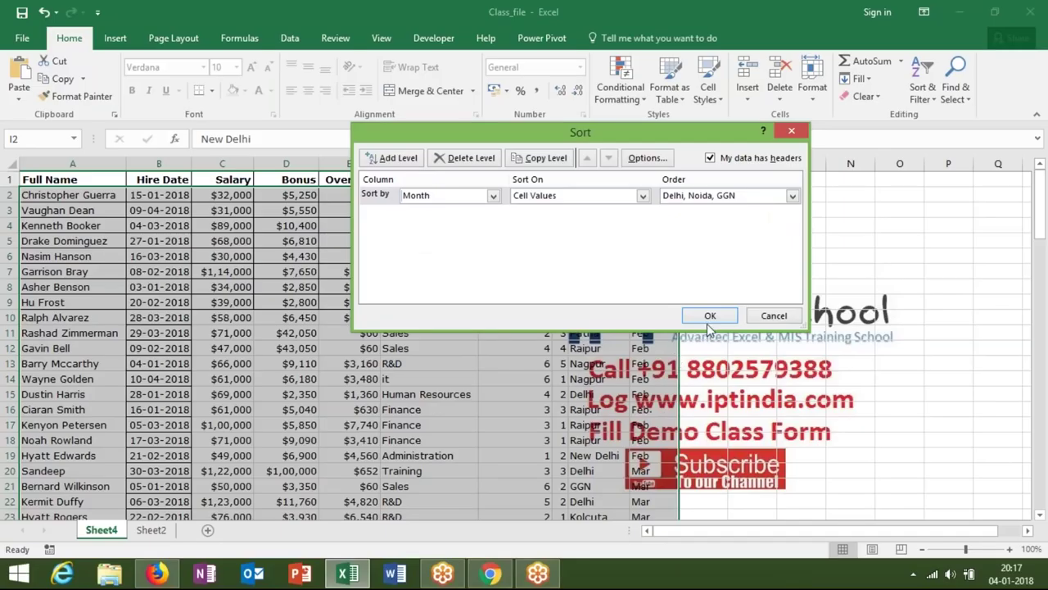
{"action": "left_click", "coordinate": [709, 315]}
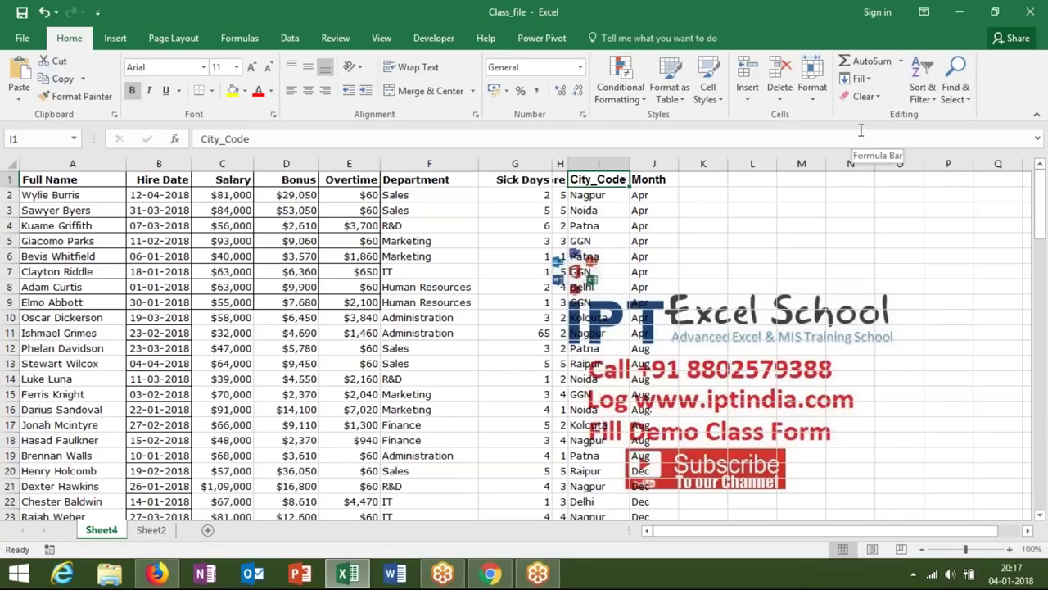
Custom-sort by City_Code instead of Month, then check where Delhi and Noida rows begin.
{"action": "left_click", "coordinate": [934, 102]}
{"action": "left_click", "coordinate": [943, 153]}
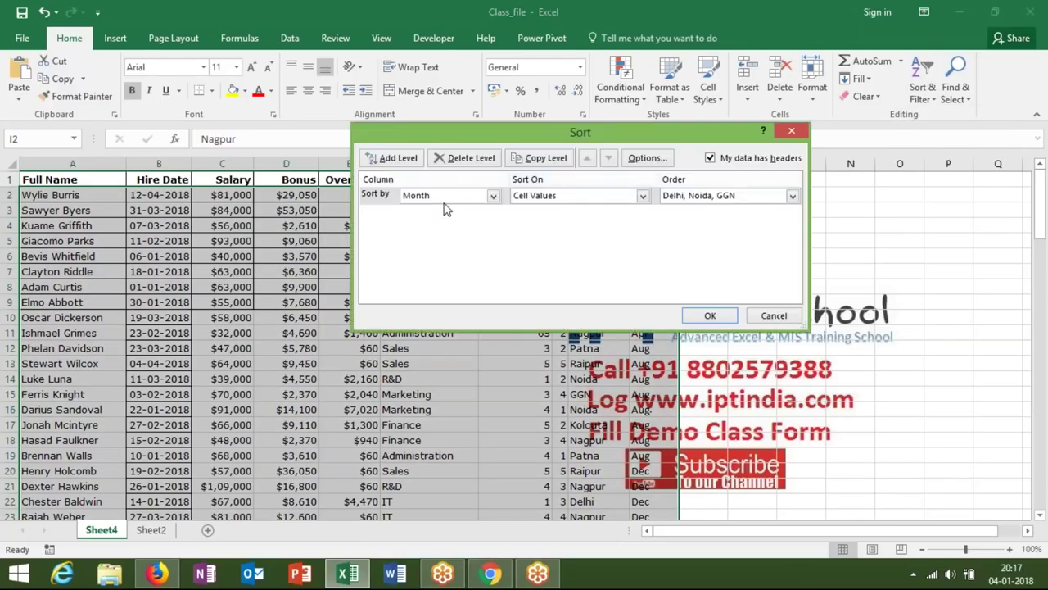
{"action": "left_click", "coordinate": [450, 199]}
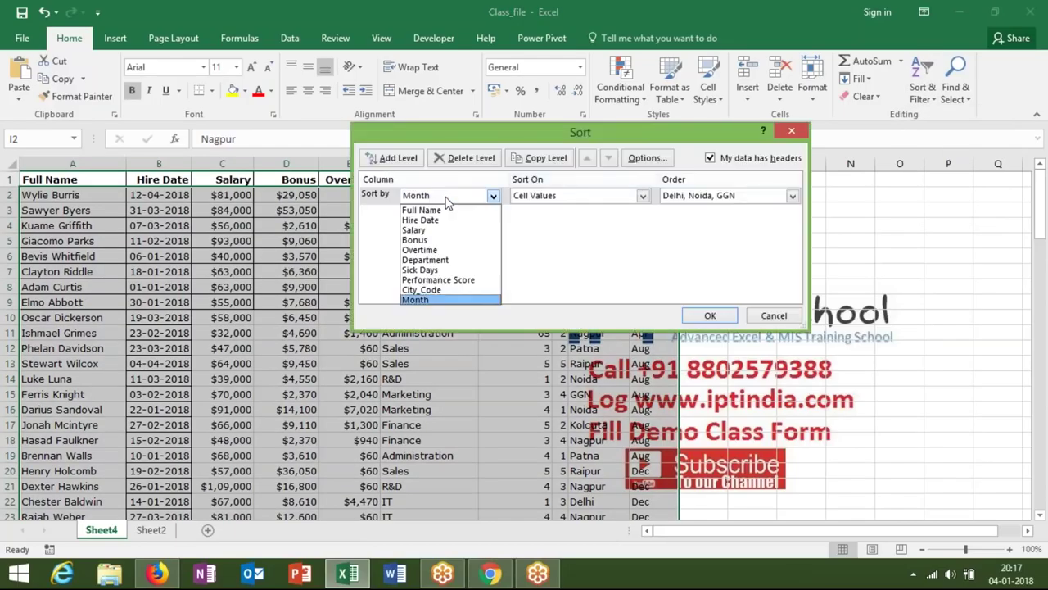
{"action": "left_click", "coordinate": [450, 290]}
{"action": "left_click", "coordinate": [706, 316]}
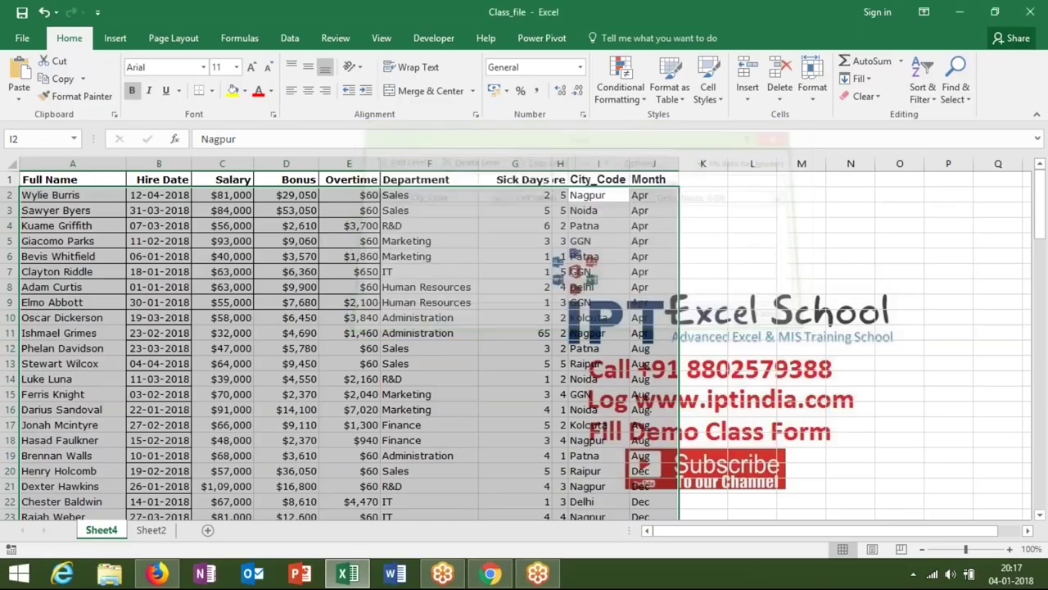
{"action": "left_click", "coordinate": [596, 255]}
{"action": "left_click", "coordinate": [603, 455]}
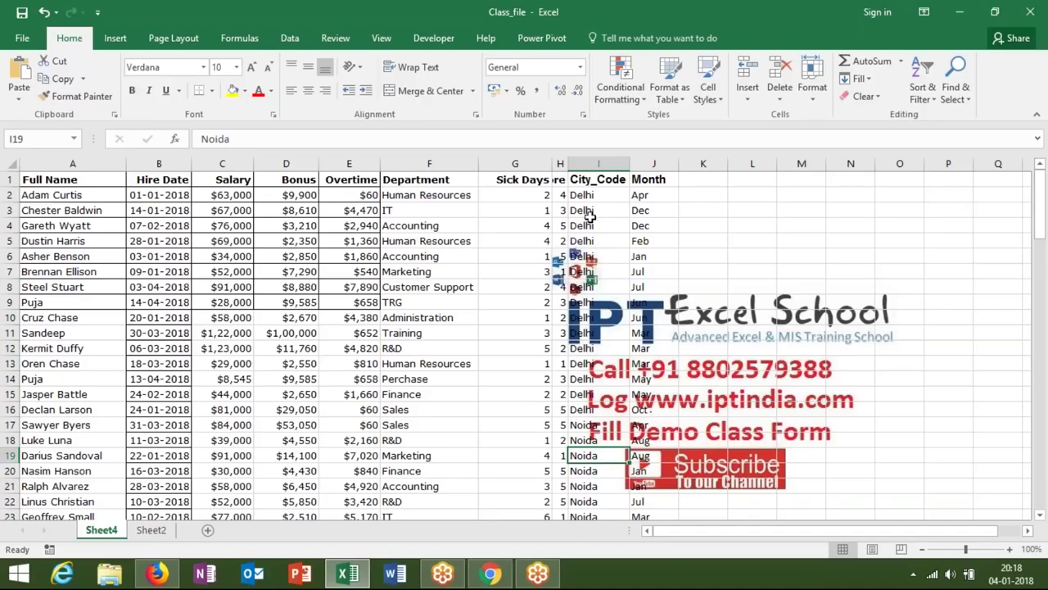
Select the Department and City_Code headers, then bring up the Sort & Filter options.
{"action": "left_click", "coordinate": [465, 181]}
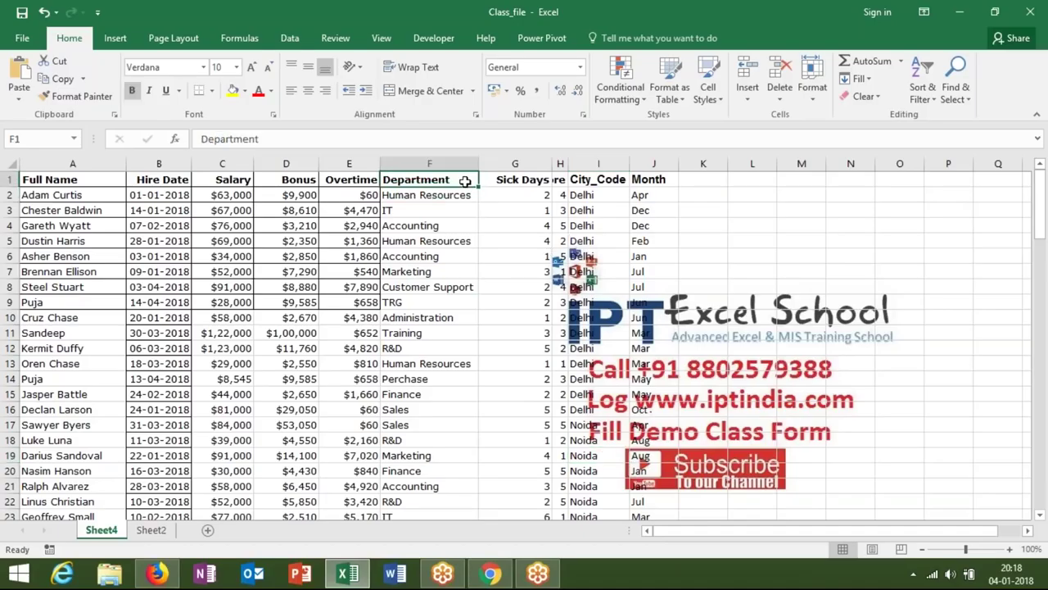
{"action": "left_click", "coordinate": [585, 182]}
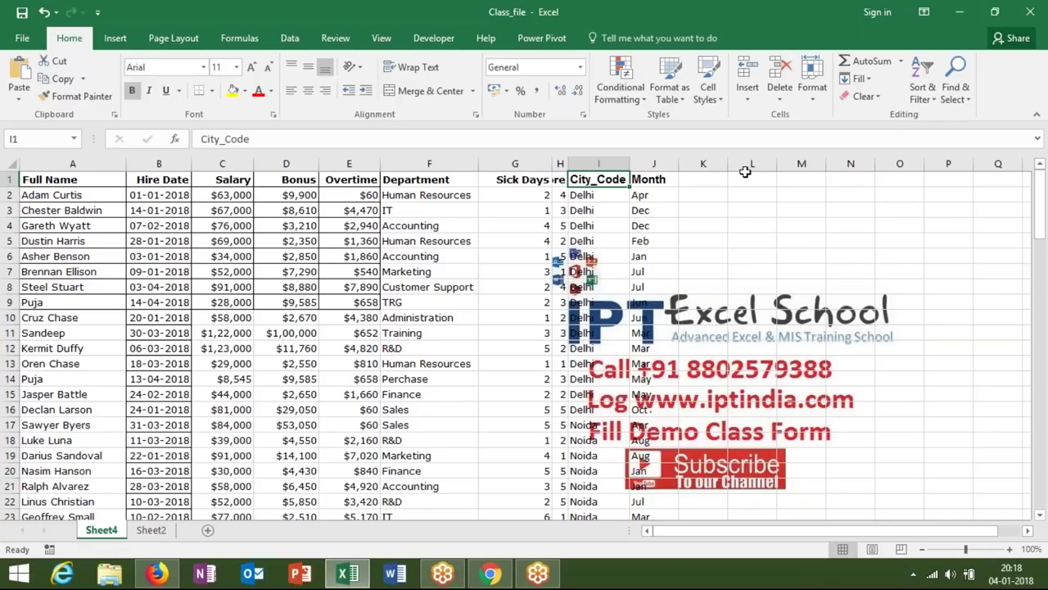
{"action": "left_click", "coordinate": [923, 91]}
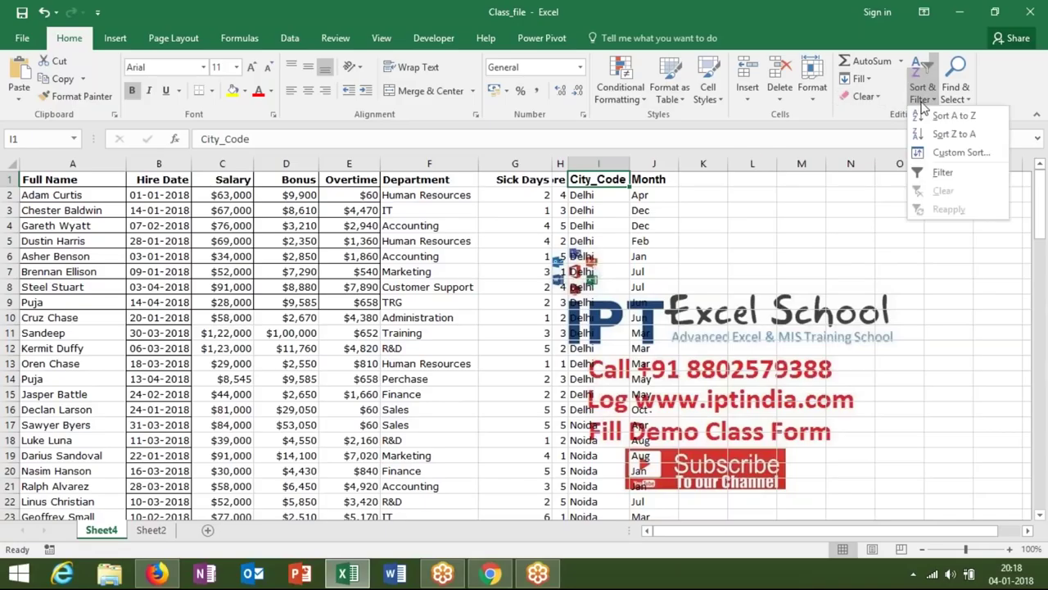
{"action": "left_click", "coordinate": [941, 154]}
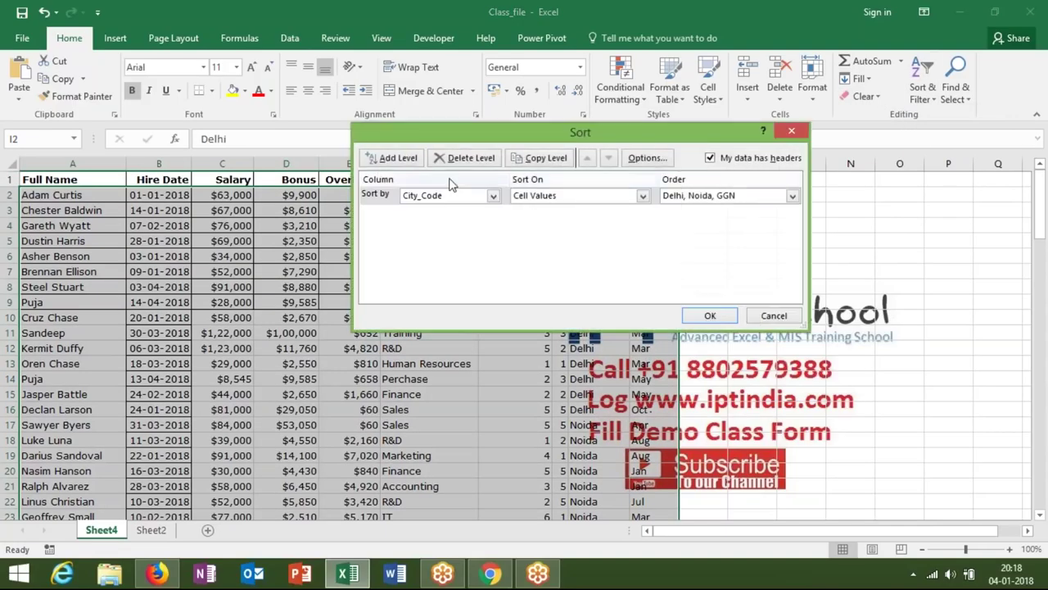
{"action": "left_click", "coordinate": [397, 158]}
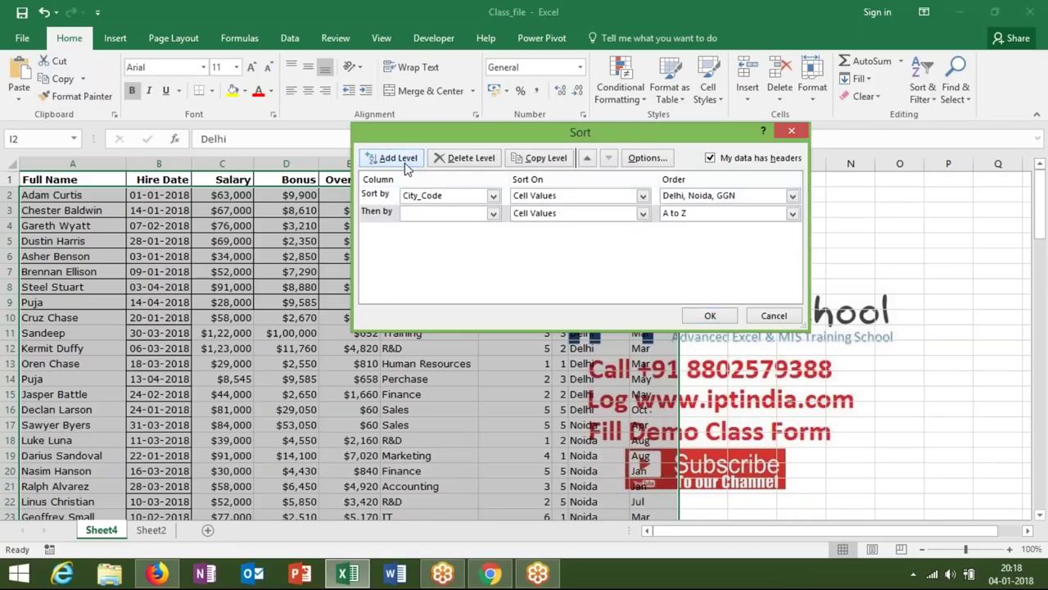
{"action": "left_click", "coordinate": [434, 215]}
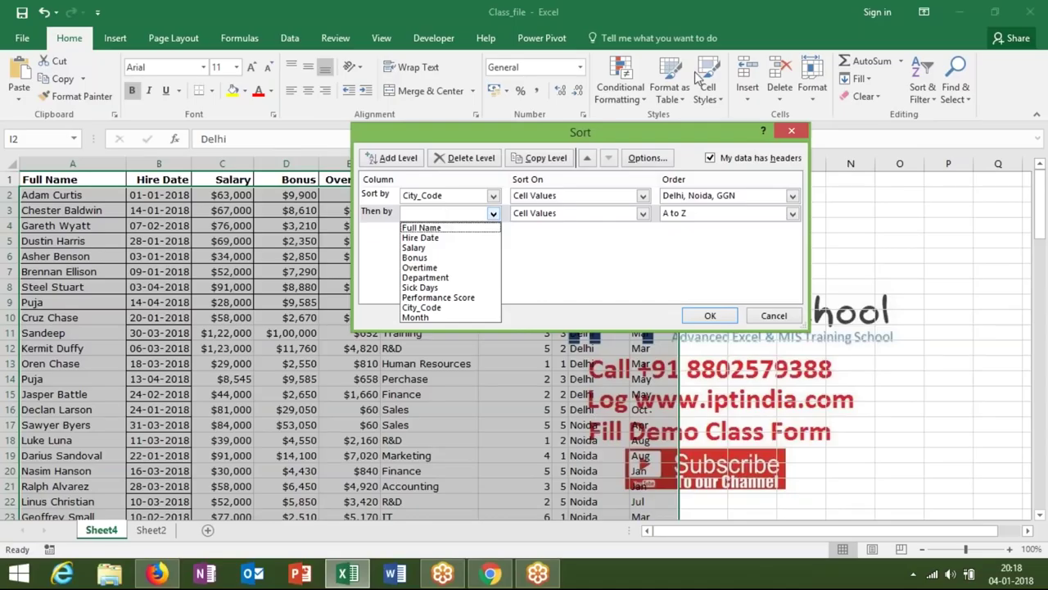
{"action": "left_click", "coordinate": [885, 27]}
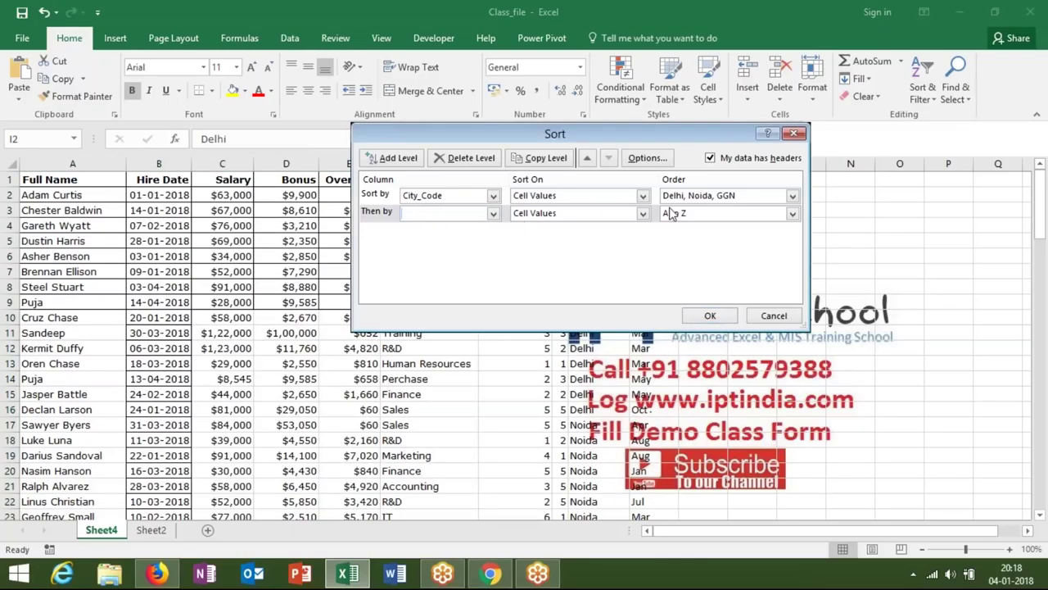
{"action": "left_click", "coordinate": [587, 222]}
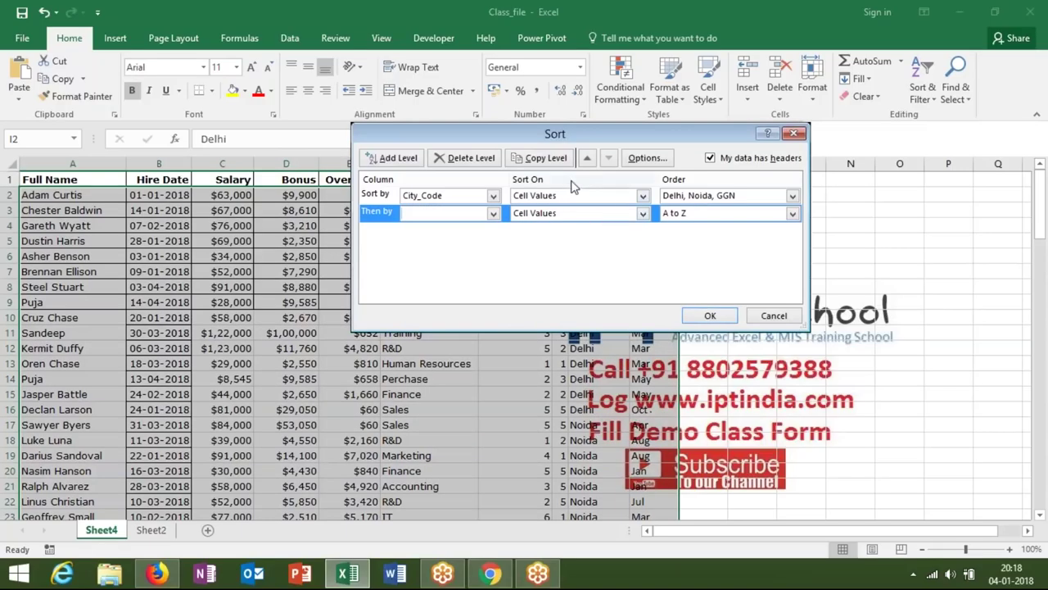
{"action": "left_click", "coordinate": [489, 162]}
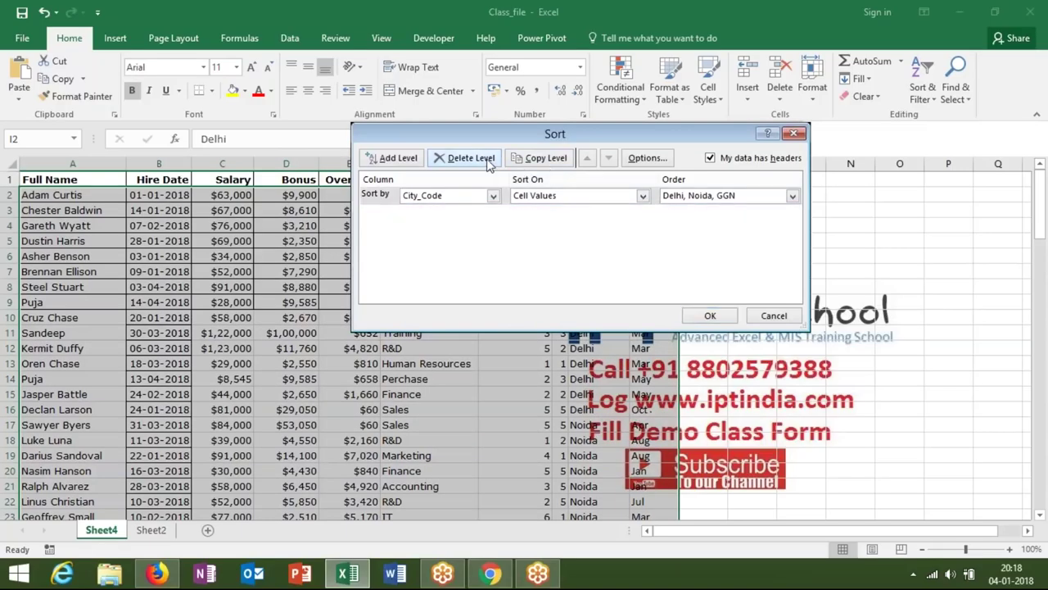
{"action": "left_click", "coordinate": [545, 199]}
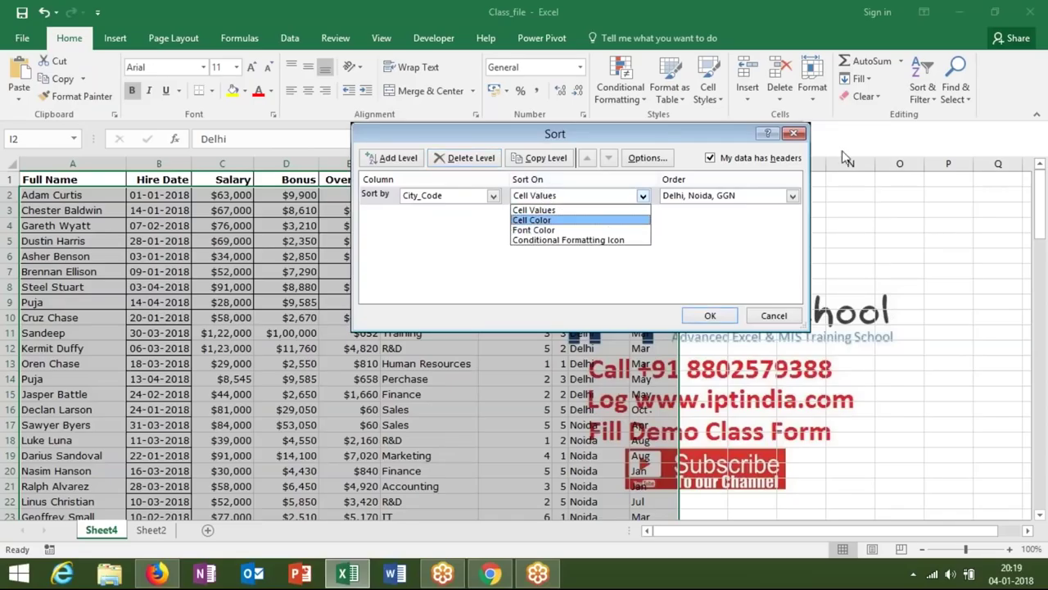
{"action": "left_click", "coordinate": [798, 135]}
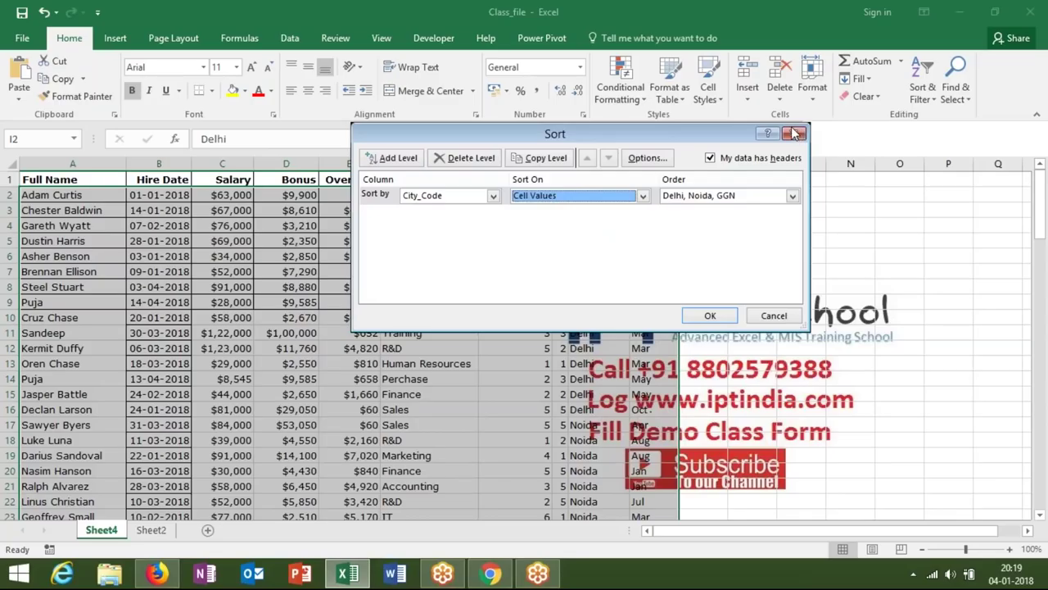
{"action": "left_click", "coordinate": [796, 133]}
{"action": "left_click", "coordinate": [586, 243]}
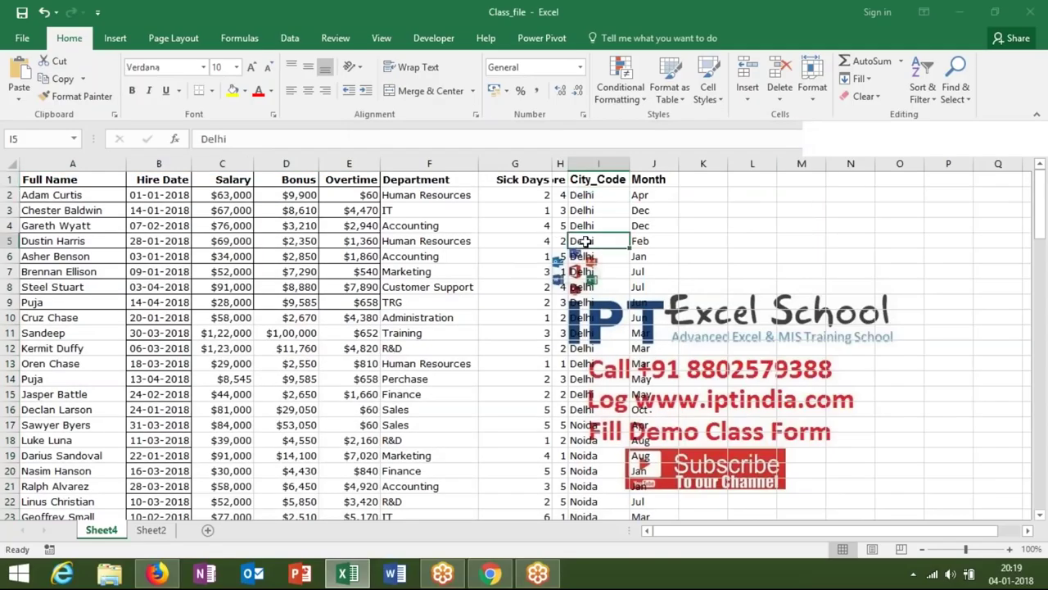
Apply the yellow Fill Color to name cells A7, A20 and A31.
{"action": "left_click", "coordinate": [91, 270]}
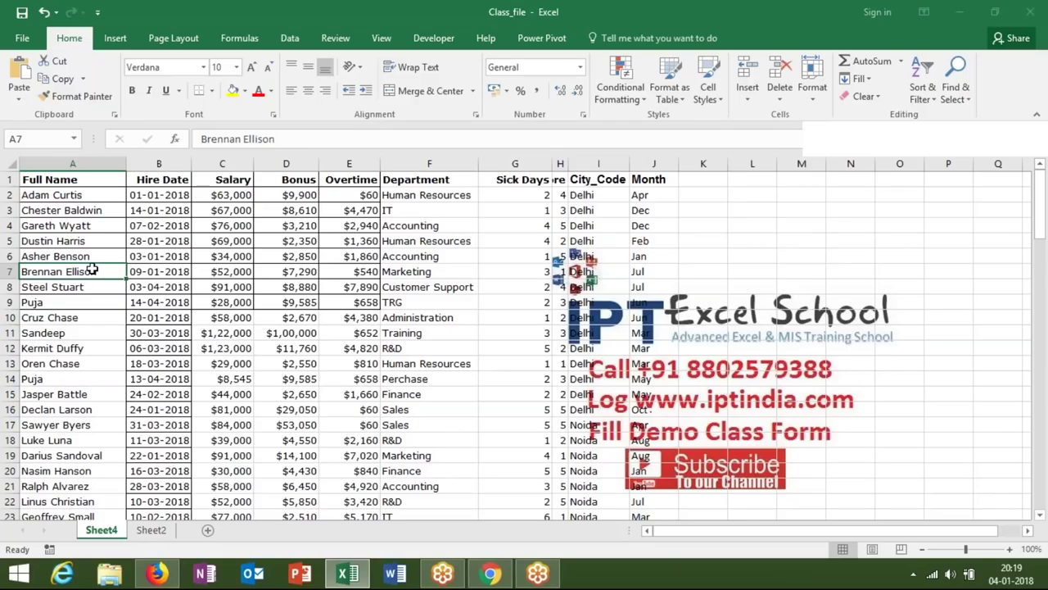
{"action": "left_click", "coordinate": [233, 92]}
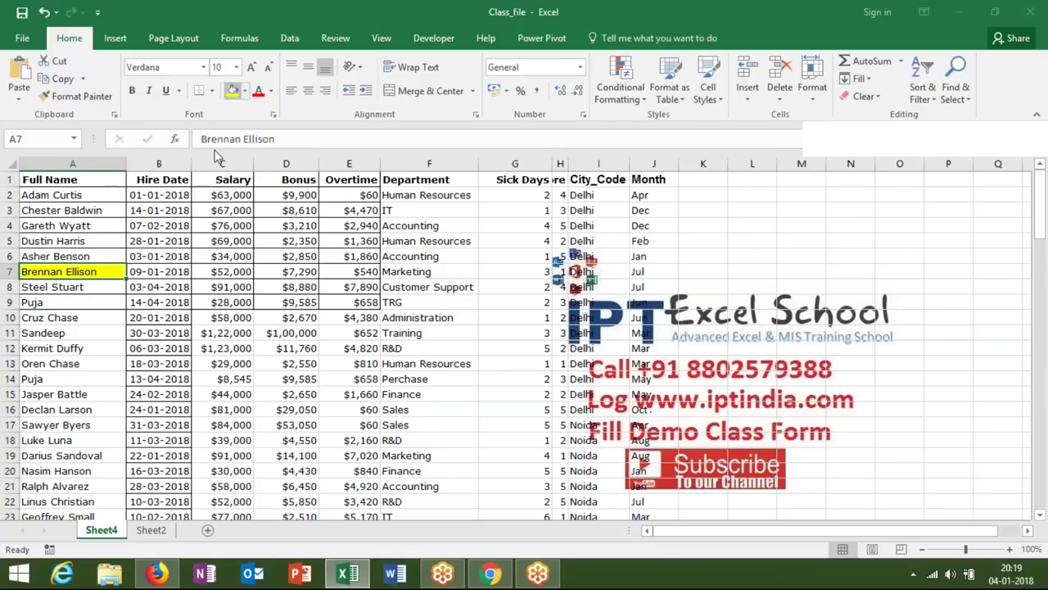
{"action": "left_click", "coordinate": [94, 472]}
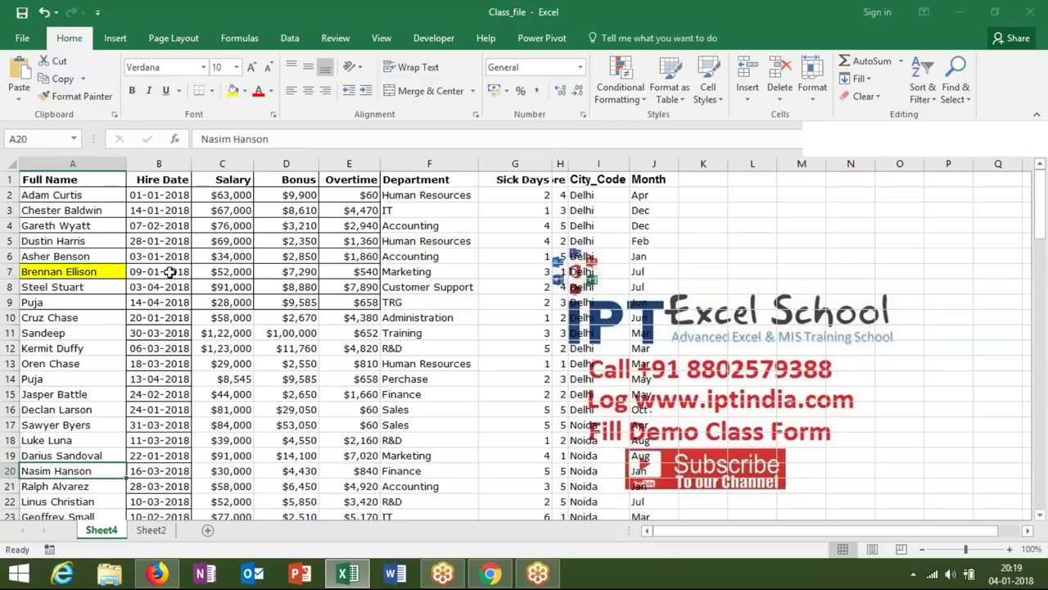
{"action": "left_click", "coordinate": [233, 91]}
{"action": "key", "text": "Down"}
{"action": "key", "text": "Down"}
{"action": "key", "text": "ctrl+Up"}
{"action": "key", "text": "Down"}
{"action": "key", "text": "Down"}
{"action": "key", "text": "Down"}
{"action": "key", "text": "Down"}
{"action": "key", "text": "Down"}
{"action": "key", "text": "Down"}
{"action": "key", "text": "Down"}
{"action": "key", "text": "Down"}
{"action": "key", "text": "Down"}
{"action": "key", "text": "Down"}
{"action": "key", "text": "Down"}
{"action": "key", "text": "Down"}
{"action": "key", "text": "Down"}
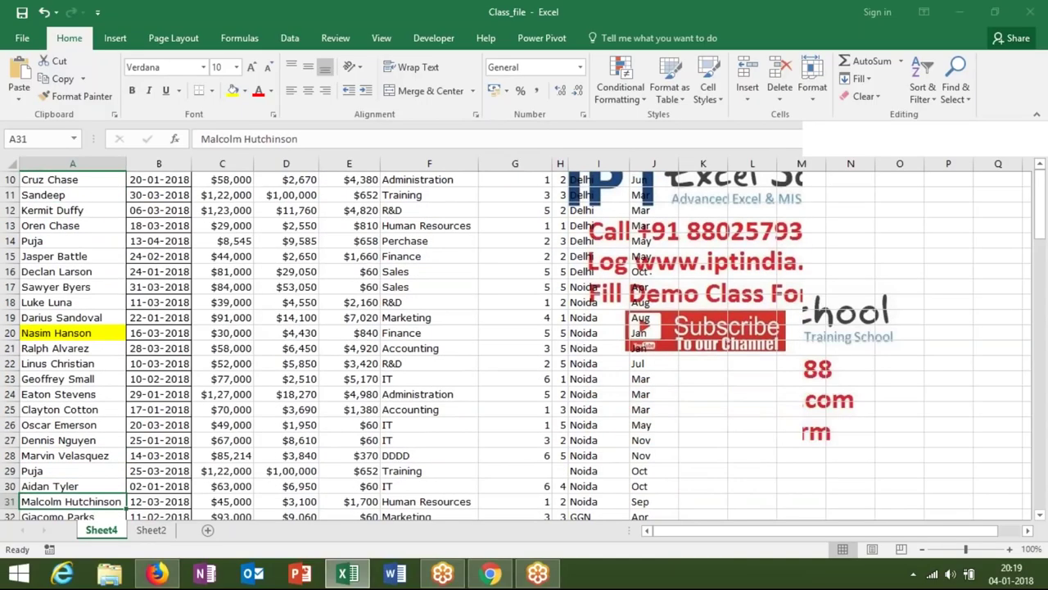
{"action": "left_click", "coordinate": [233, 91]}
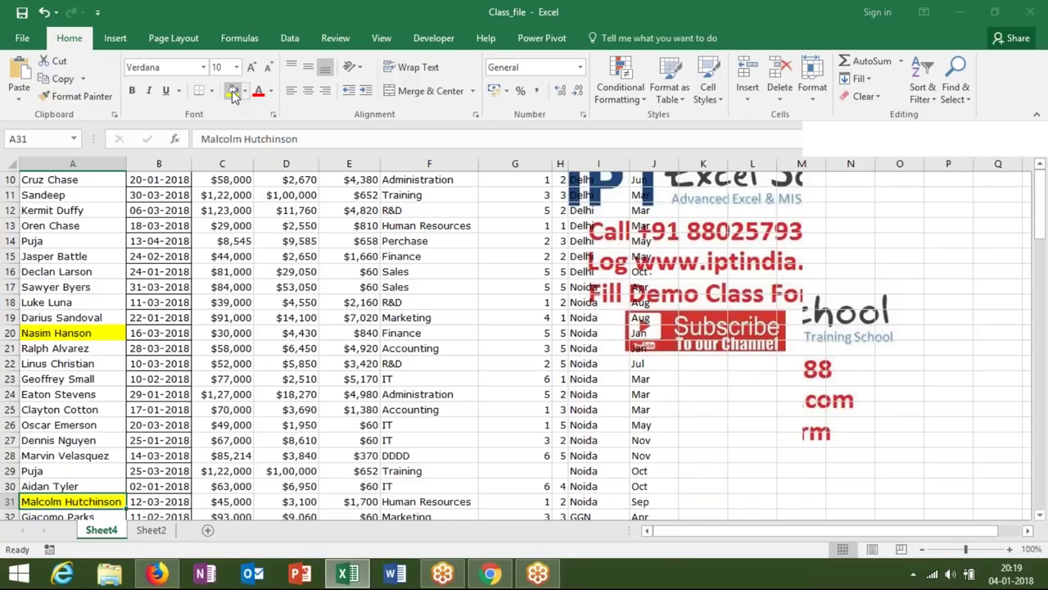
{"action": "key", "text": "Up"}
{"action": "key", "text": "Up"}
{"action": "key", "text": "Up"}
{"action": "key", "text": "Up"}
{"action": "key", "text": "Up"}
{"action": "key", "text": "Up"}
{"action": "key", "text": "Up"}
{"action": "key", "text": "Up"}
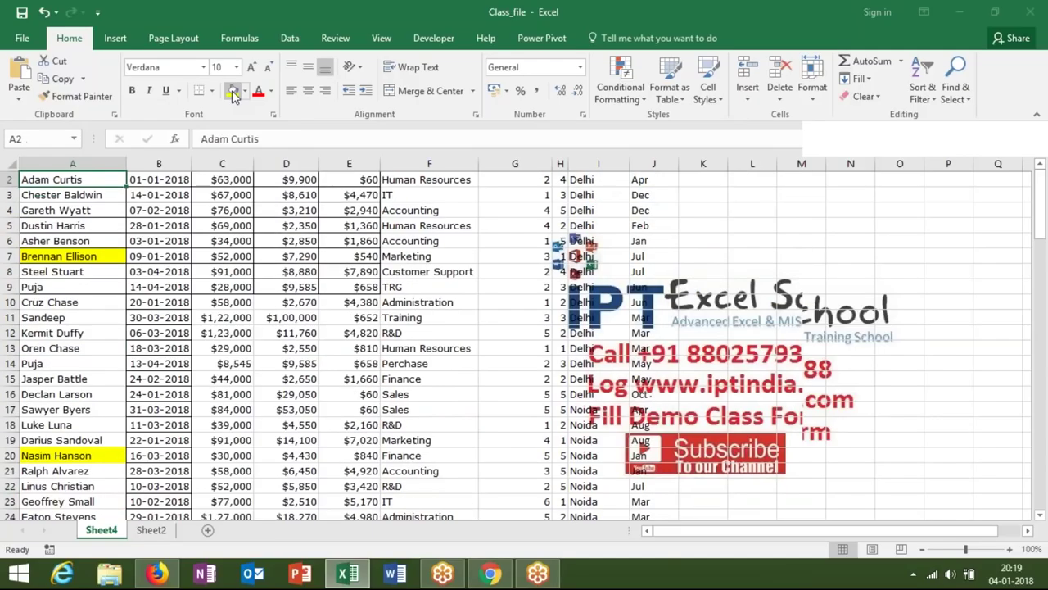
{"action": "key", "text": "Up"}
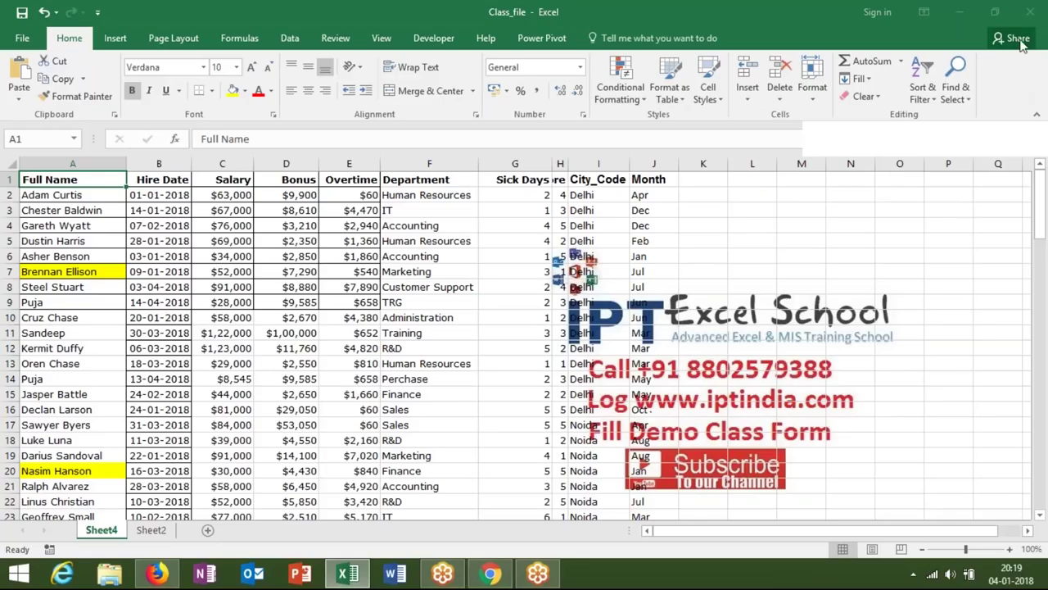
Custom-sort by Full Name on Cell Color, with yellow fill placed On Top.
{"action": "left_click", "coordinate": [931, 99]}
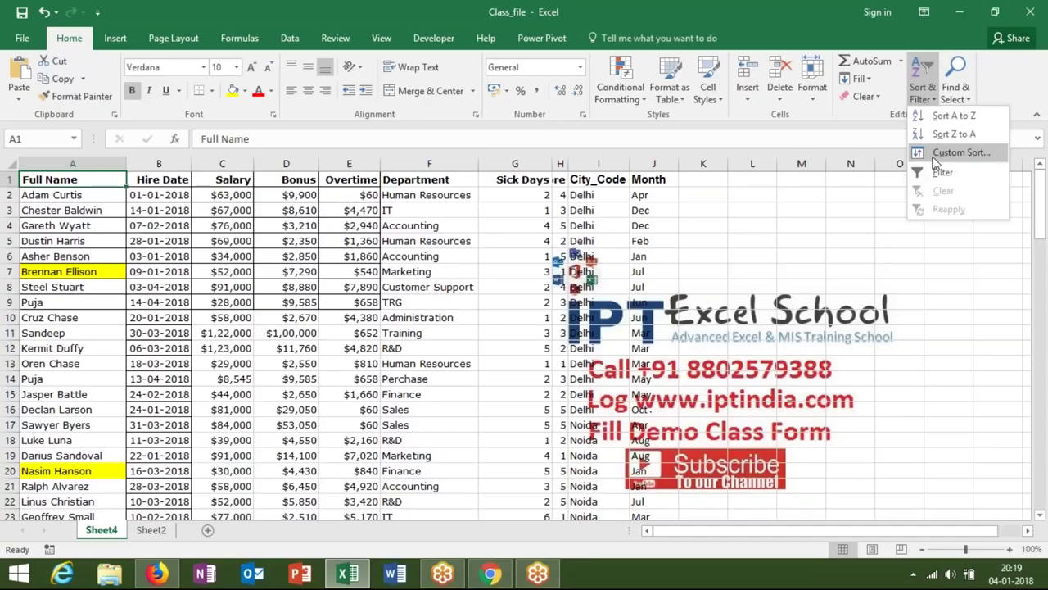
{"action": "left_click", "coordinate": [935, 158]}
{"action": "left_click", "coordinate": [493, 195]}
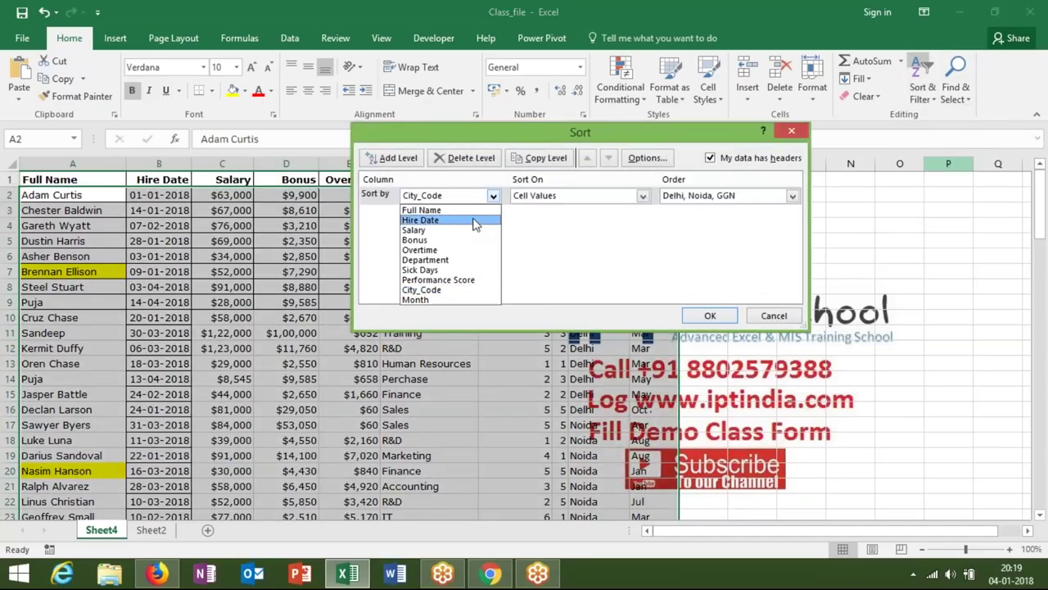
{"action": "left_click", "coordinate": [475, 210]}
{"action": "left_click", "coordinate": [543, 199]}
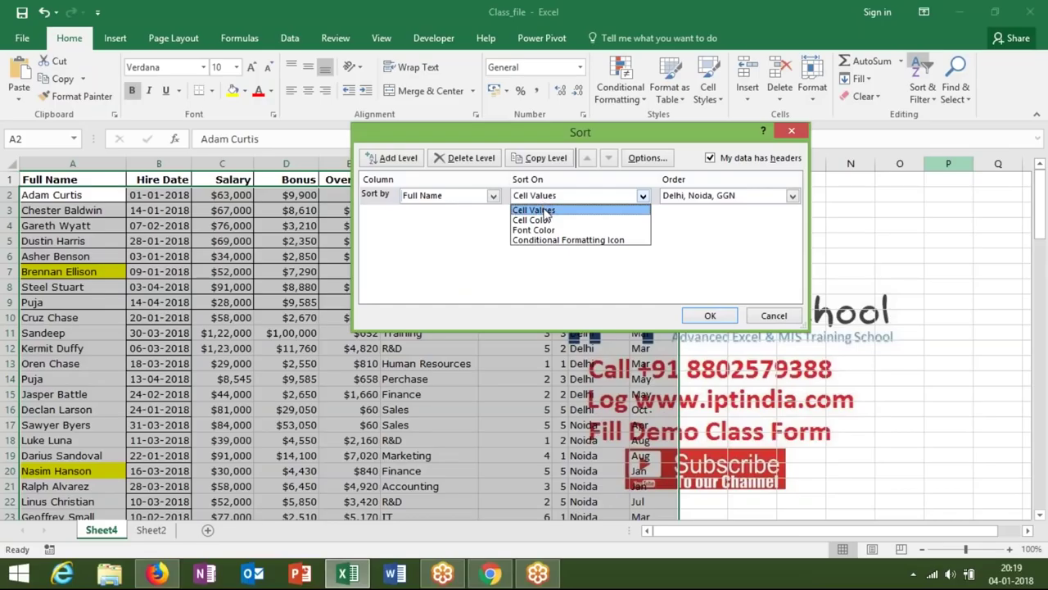
{"action": "left_click", "coordinate": [546, 211]}
{"action": "left_click", "coordinate": [545, 198]}
{"action": "left_click", "coordinate": [547, 220]}
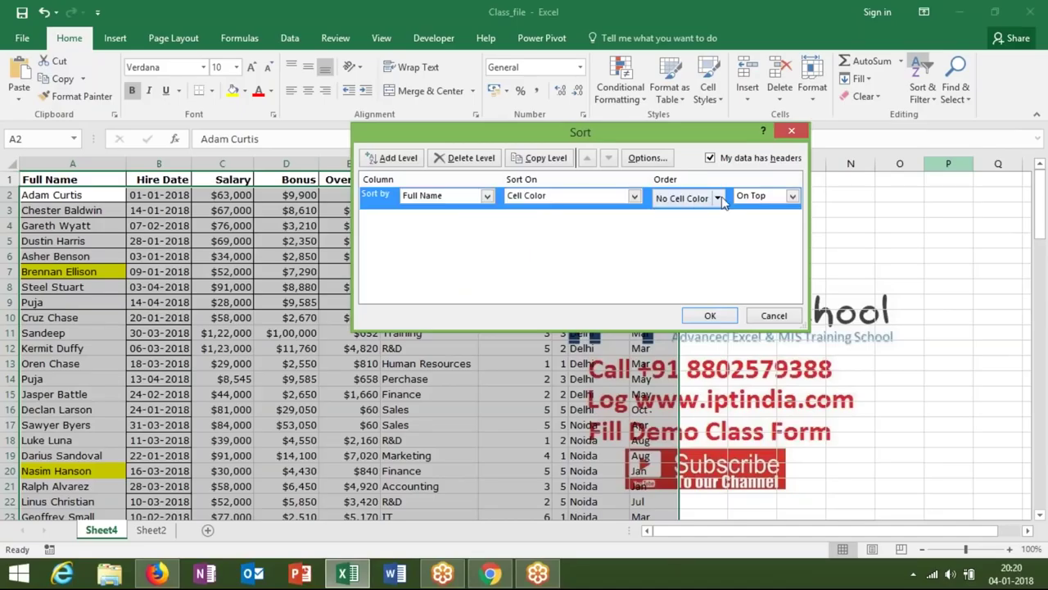
{"action": "left_click", "coordinate": [718, 198]}
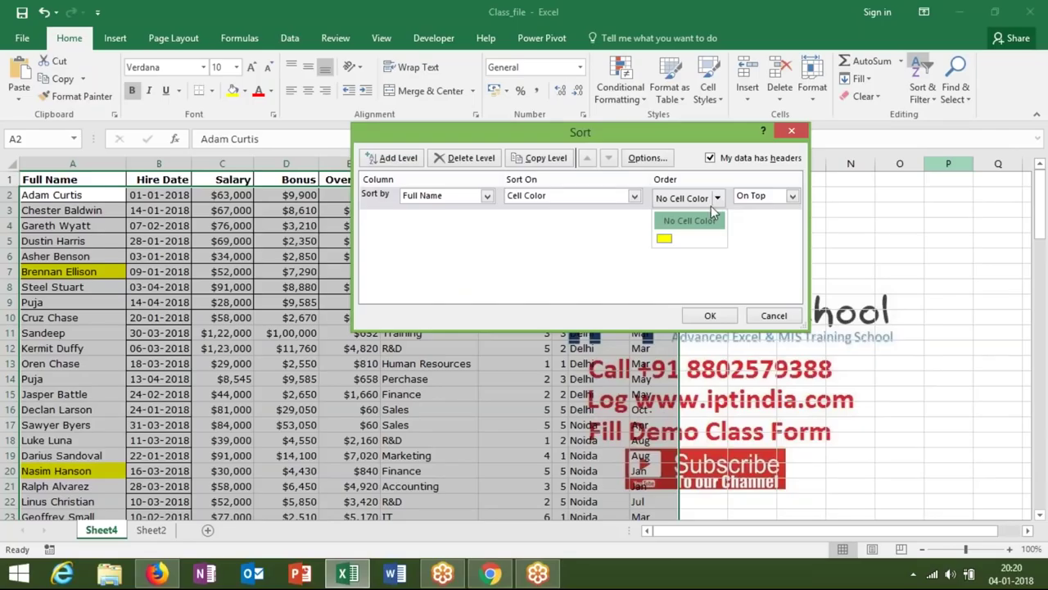
{"action": "left_click", "coordinate": [669, 244]}
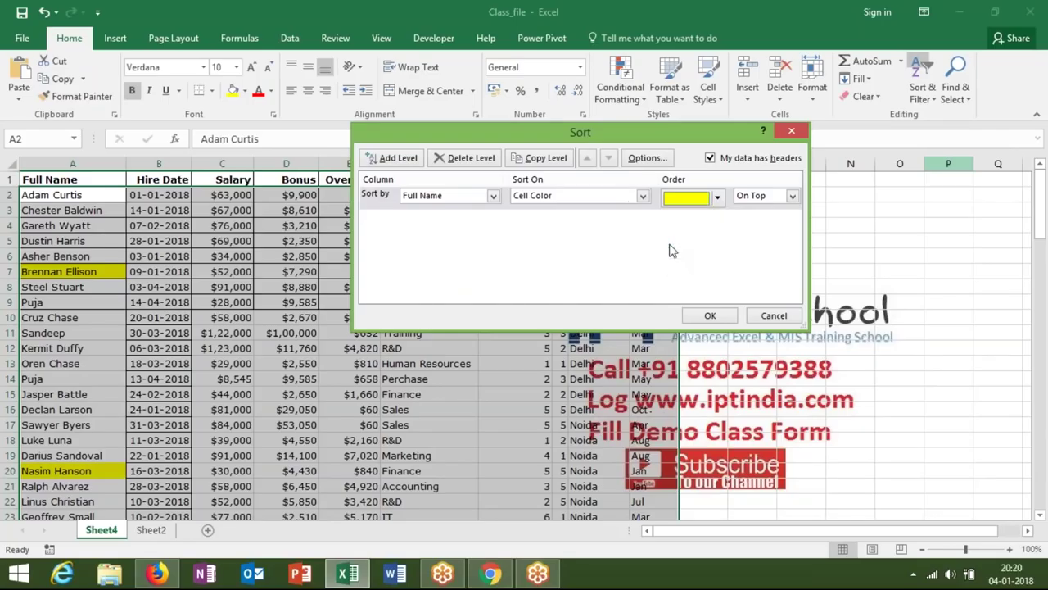
{"action": "left_click", "coordinate": [750, 199]}
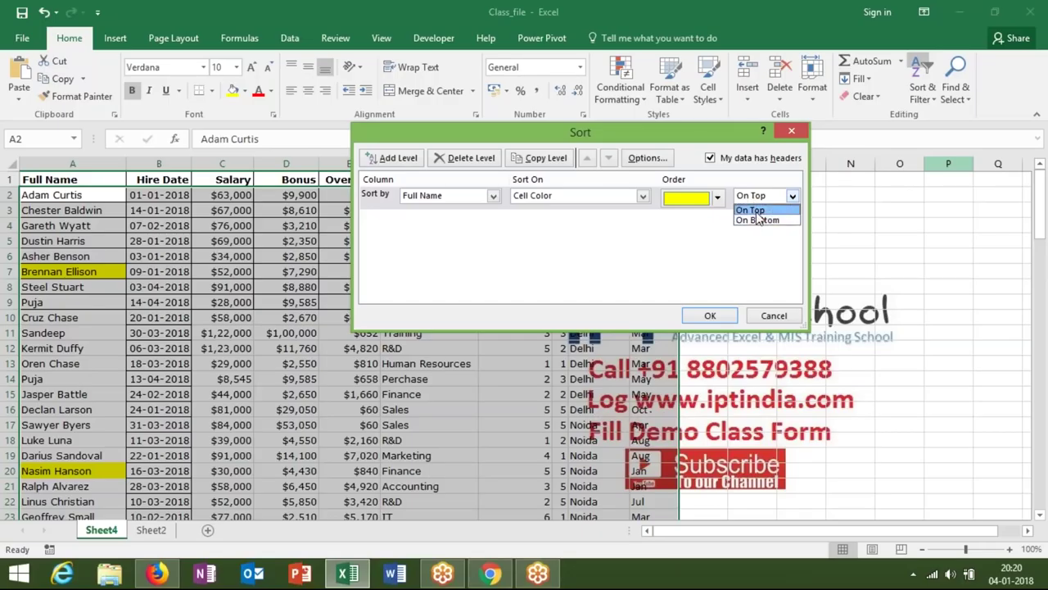
{"action": "left_click", "coordinate": [752, 211]}
{"action": "left_click", "coordinate": [710, 316]}
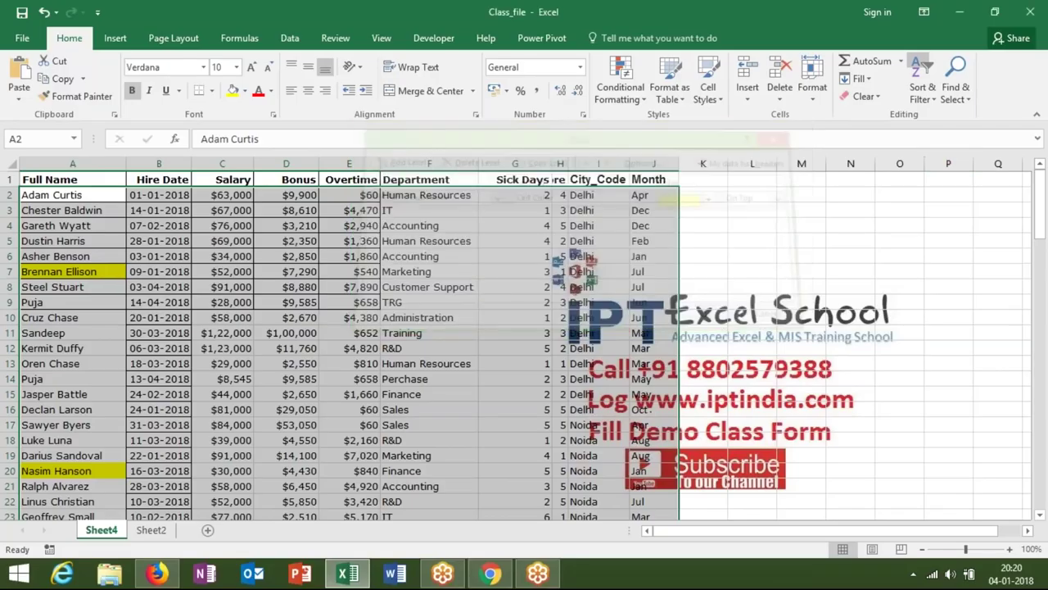
Apply the 3 Arrows (Colored) icon set to the Bonus column D.
{"action": "left_click_drag", "start_coordinate": [79, 195], "coordinate": [78, 225]}
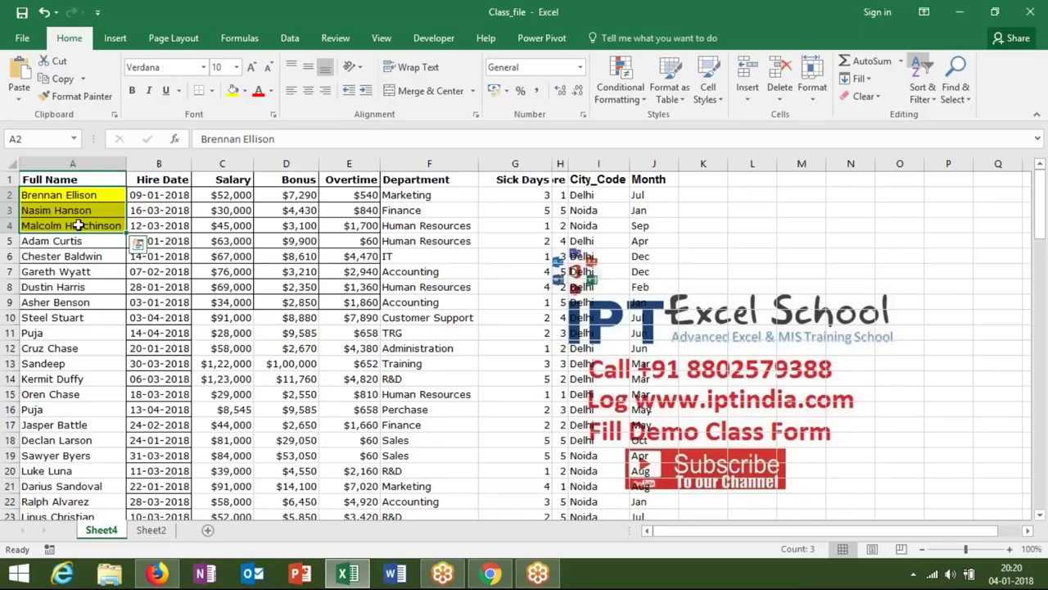
{"action": "left_click", "coordinate": [291, 156]}
{"action": "left_click", "coordinate": [619, 82]}
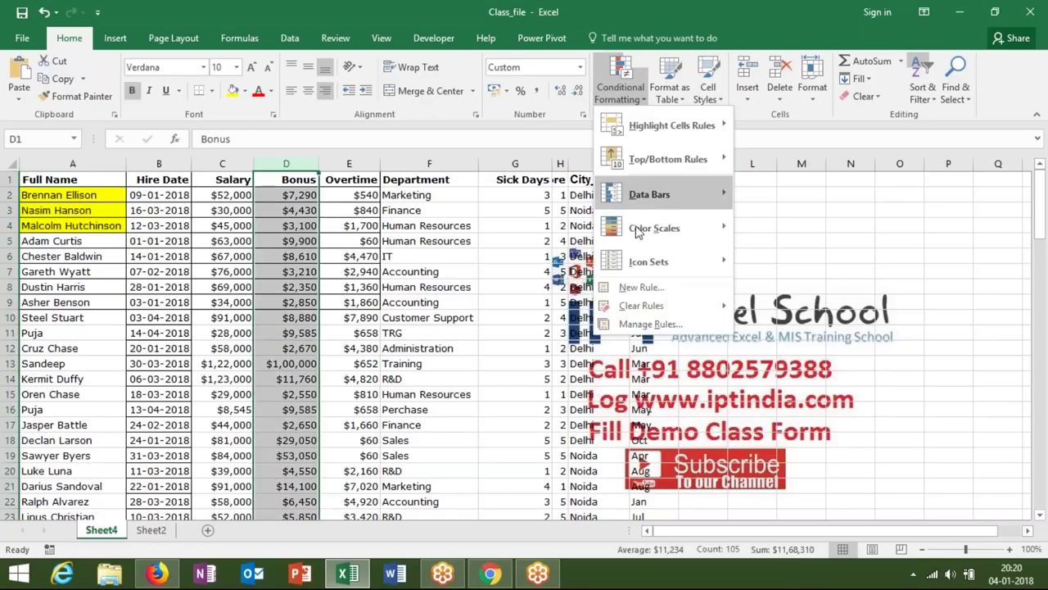
{"action": "mouse_move", "coordinate": [627, 266]}
{"action": "left_click", "coordinate": [738, 250]}
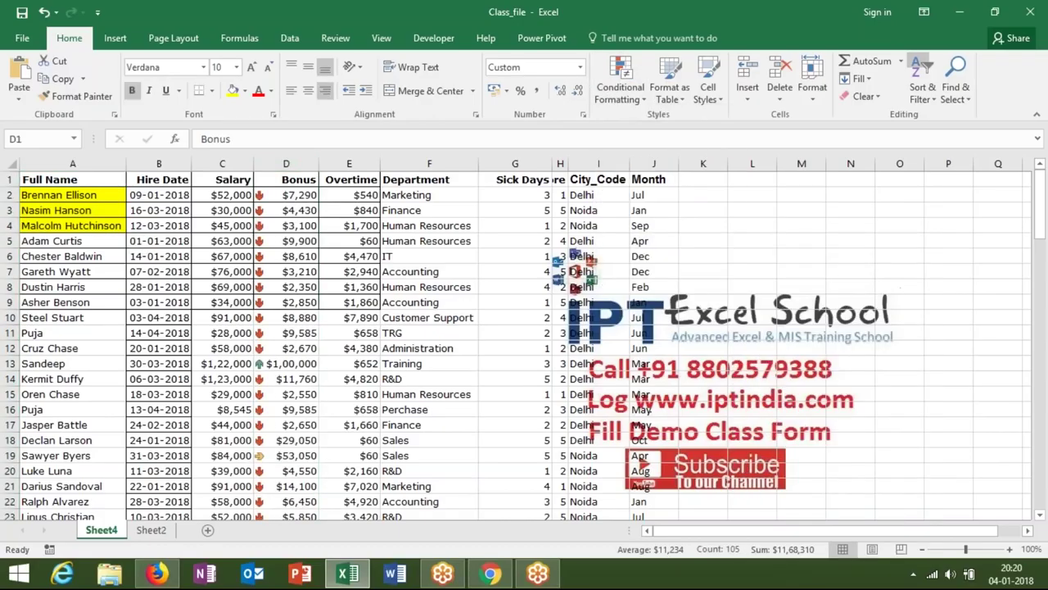
{"action": "left_click", "coordinate": [41, 180]}
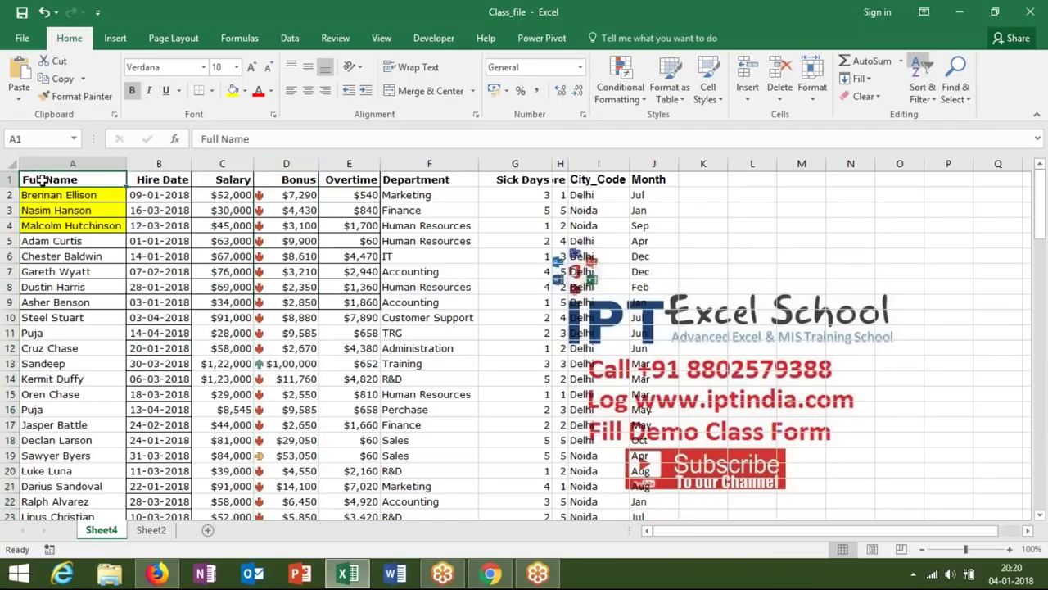
{"action": "left_click", "coordinate": [924, 93]}
In Custom Sort, sort Bonus by conditional formatting icon with green up-arrows first.
{"action": "left_click", "coordinate": [952, 152]}
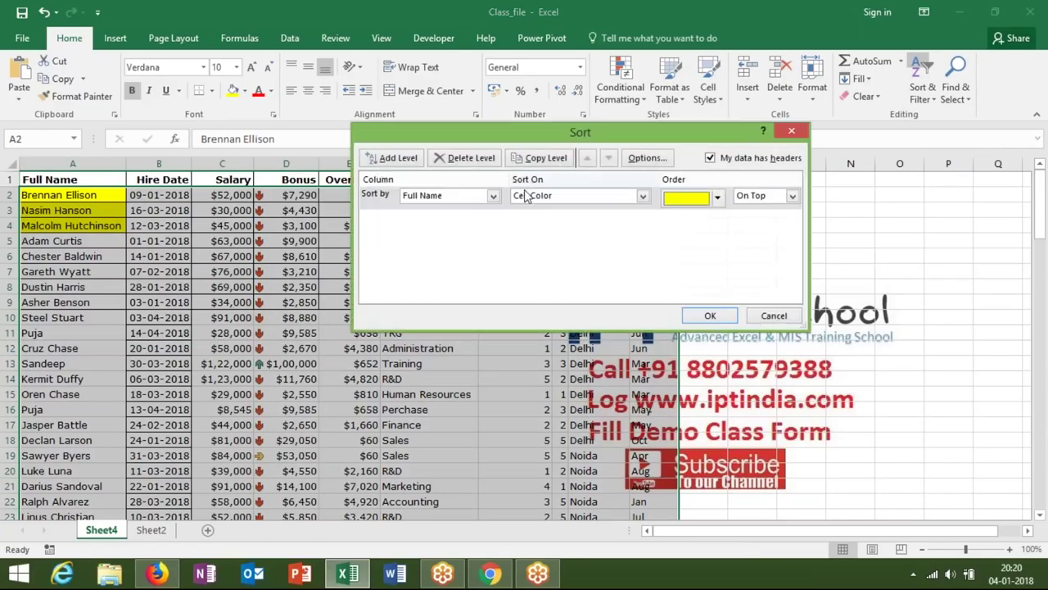
{"action": "left_click", "coordinate": [476, 199]}
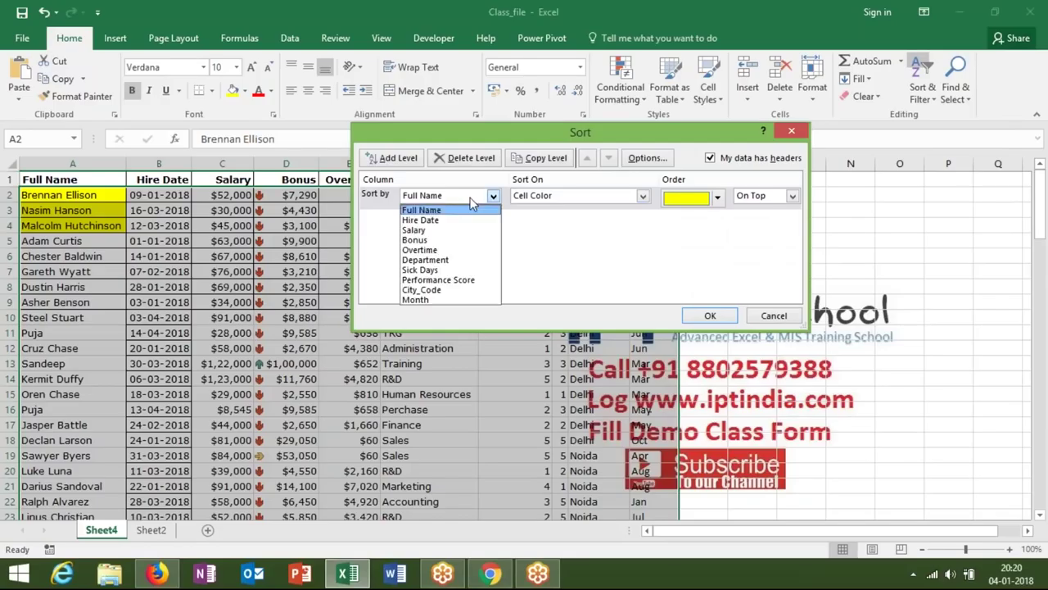
{"action": "left_click", "coordinate": [466, 239]}
{"action": "left_click", "coordinate": [529, 196]}
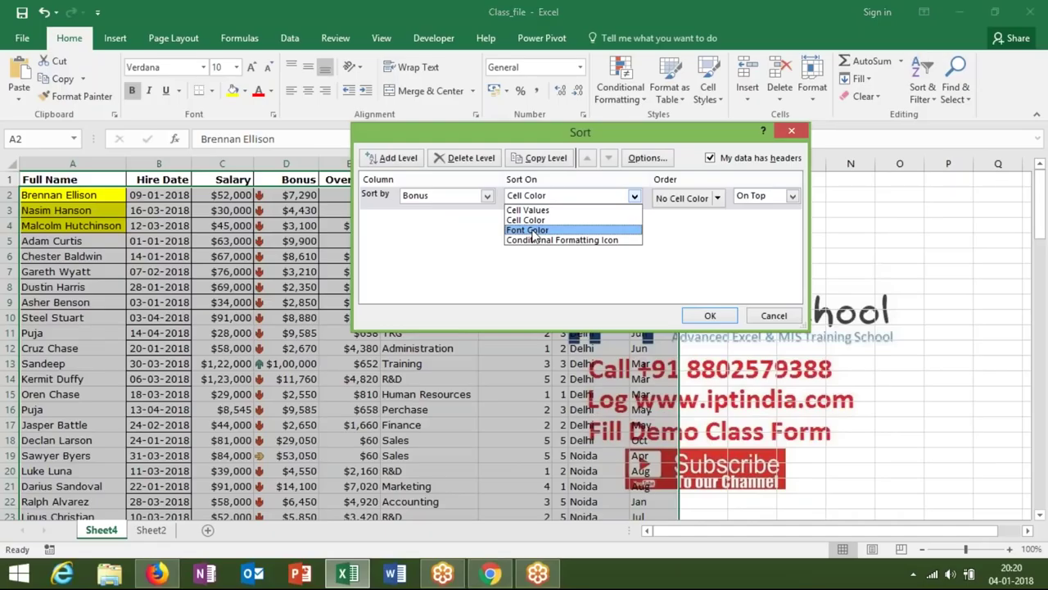
{"action": "left_click", "coordinate": [881, 22]}
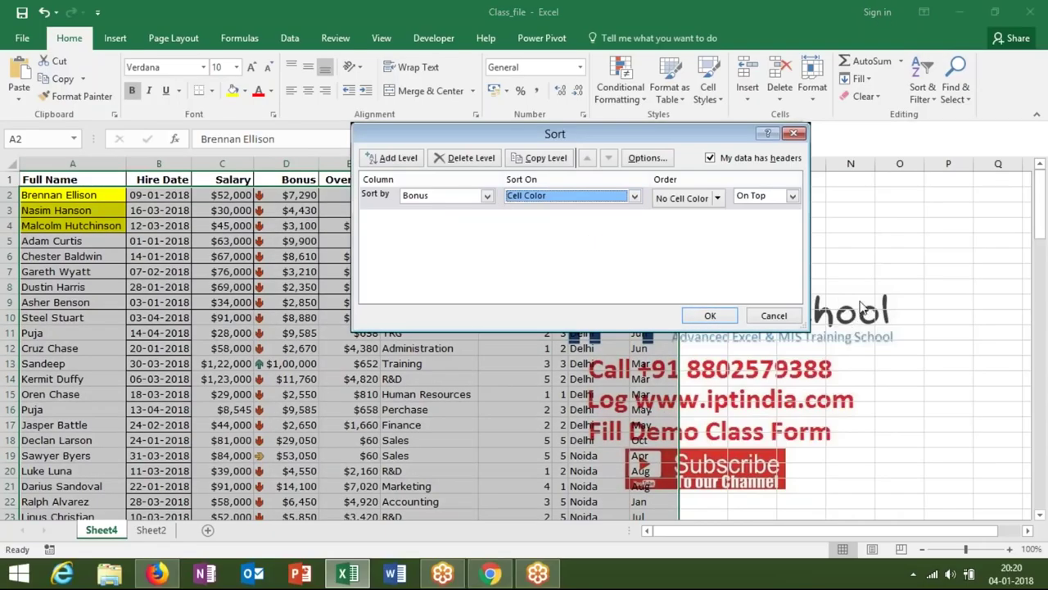
{"action": "left_click", "coordinate": [860, 310]}
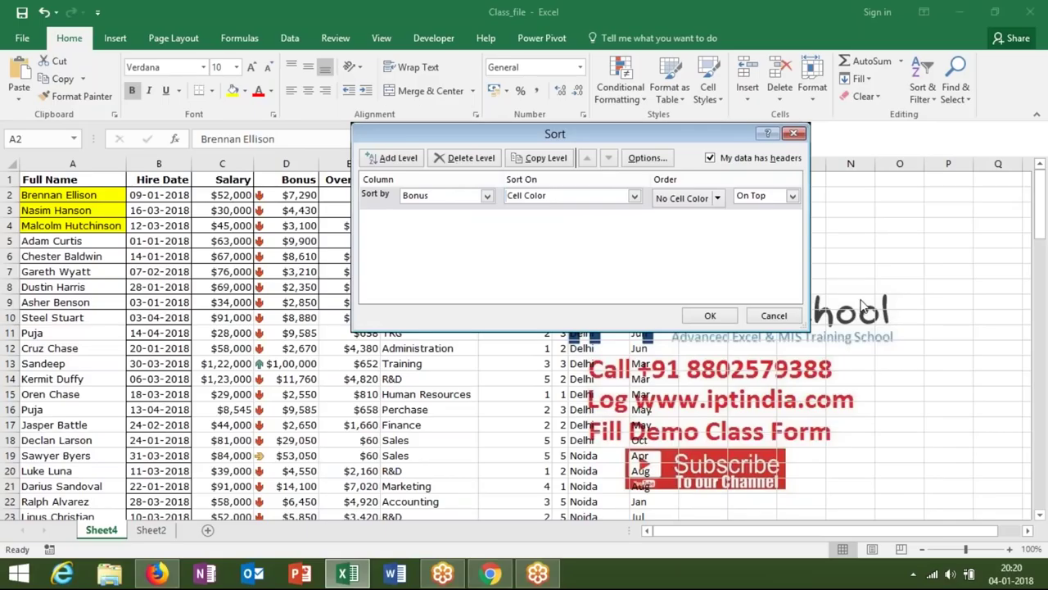
{"action": "left_click", "coordinate": [577, 199]}
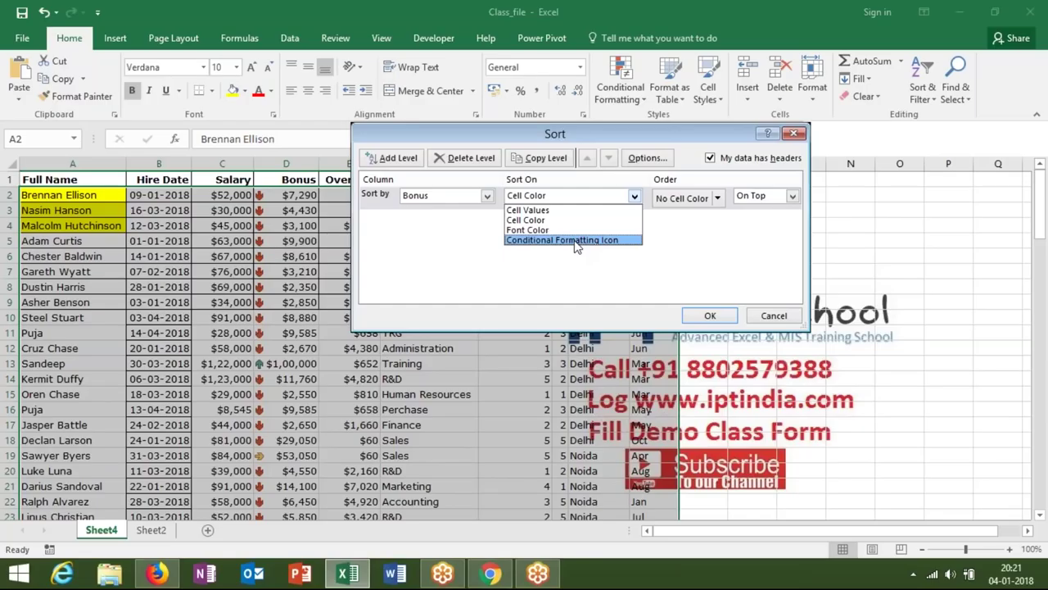
{"action": "left_click", "coordinate": [575, 240]}
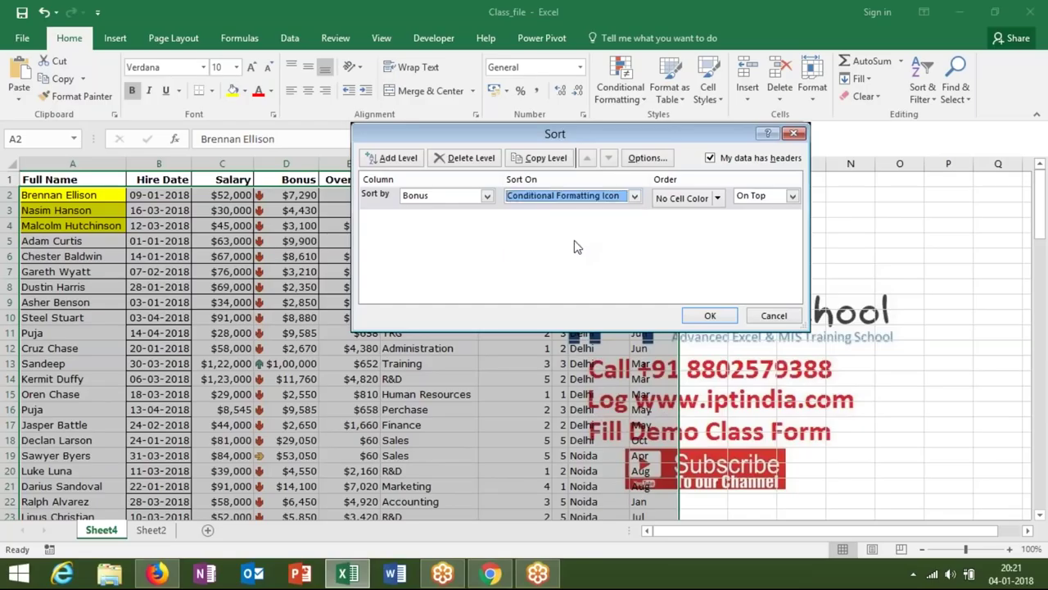
{"action": "left_click", "coordinate": [718, 199]}
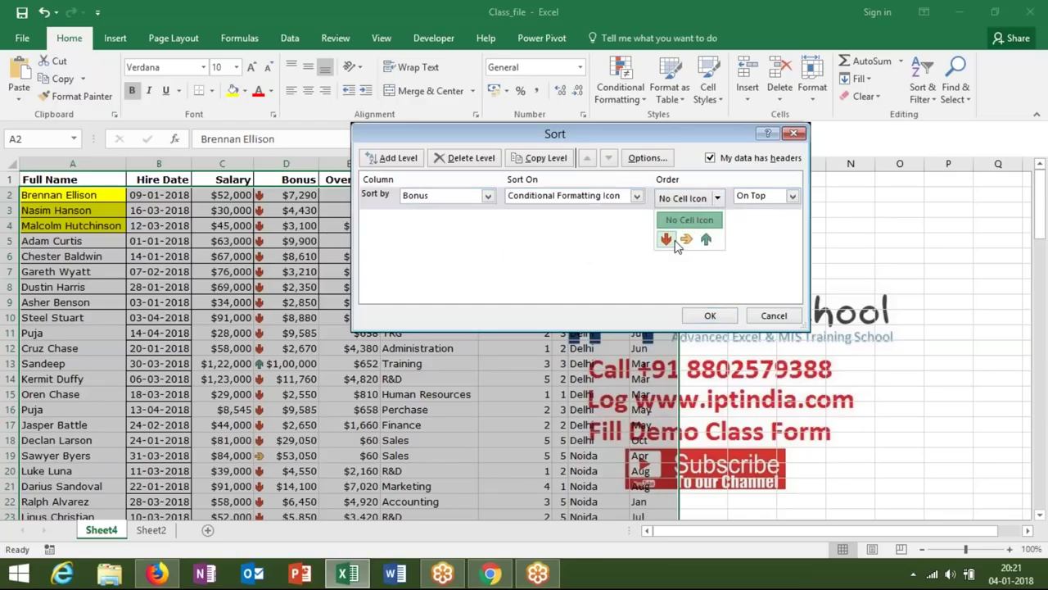
{"action": "left_click", "coordinate": [706, 240]}
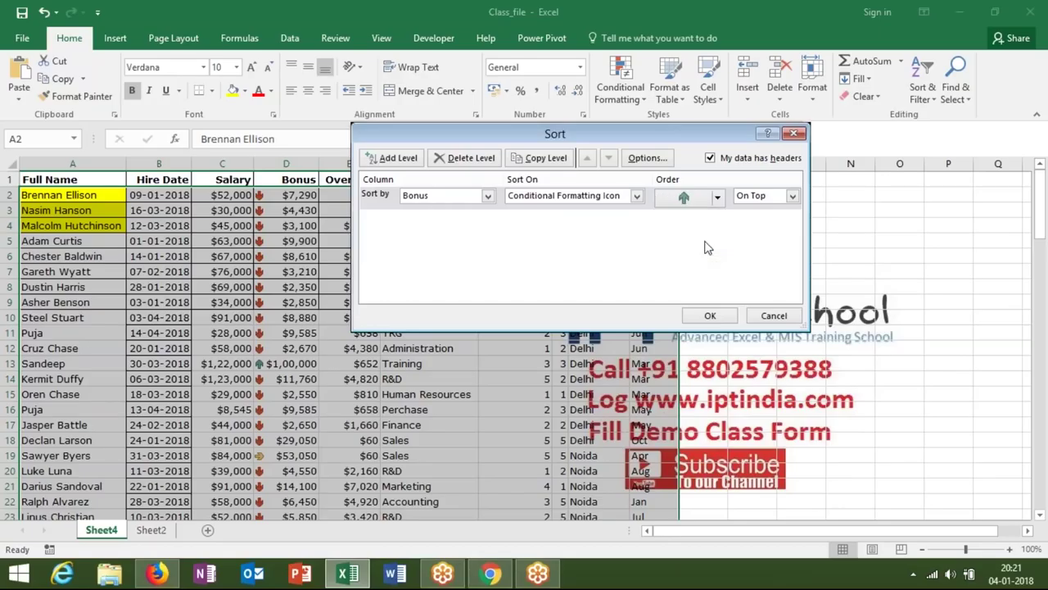
Add a second Bonus icon level placing yellow sideways arrows next.
{"action": "left_click", "coordinate": [389, 166]}
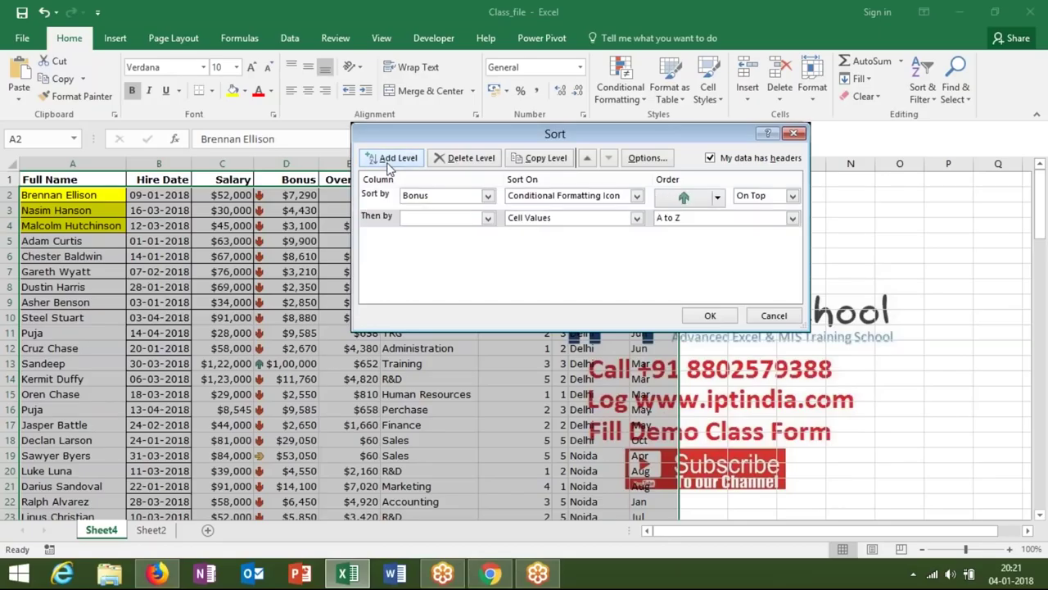
{"action": "left_click", "coordinate": [424, 218]}
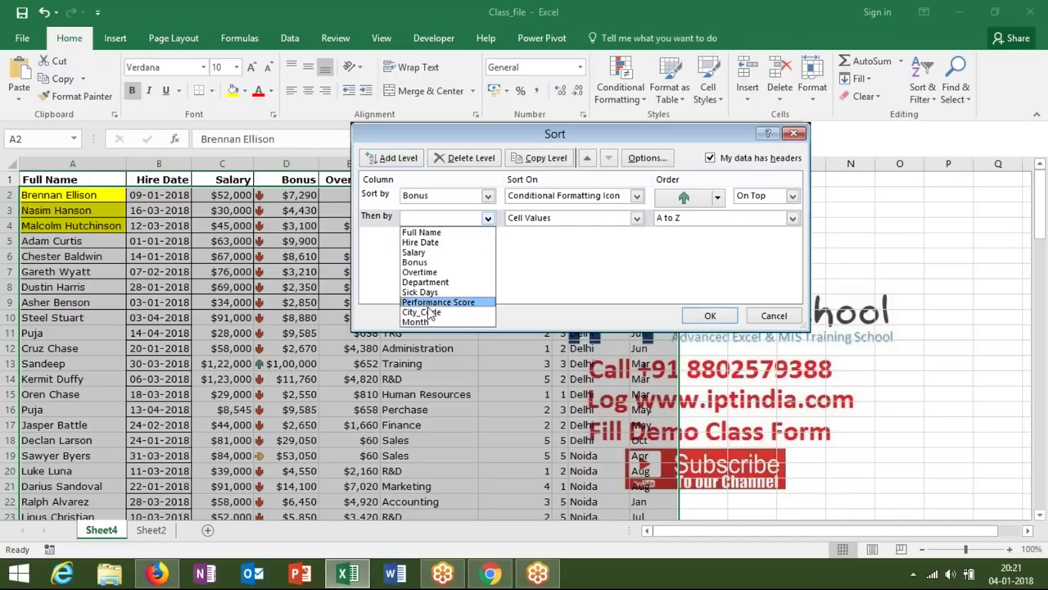
{"action": "left_click", "coordinate": [416, 262]}
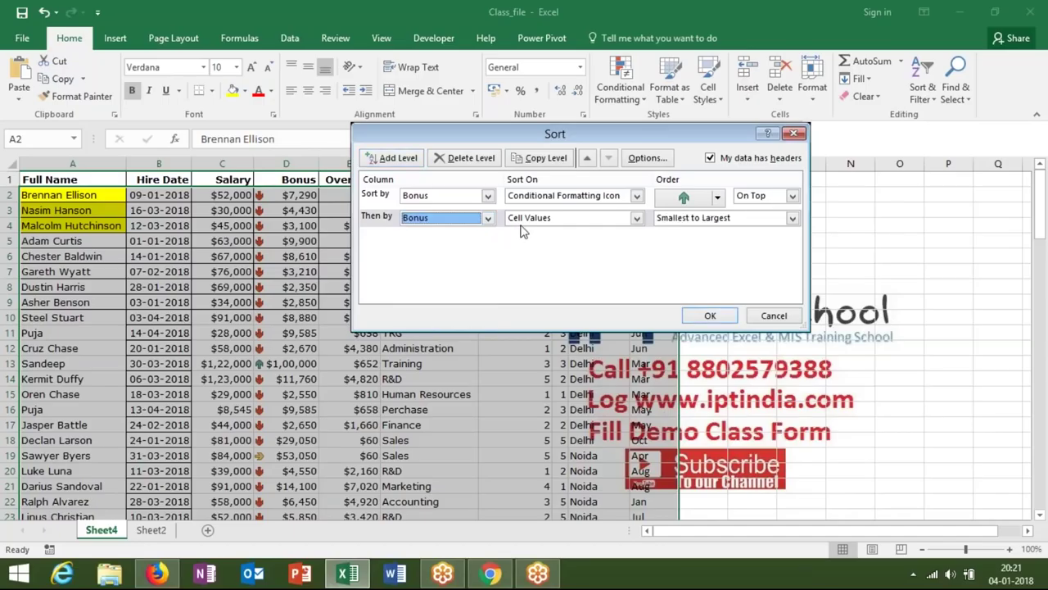
{"action": "left_click", "coordinate": [527, 220]}
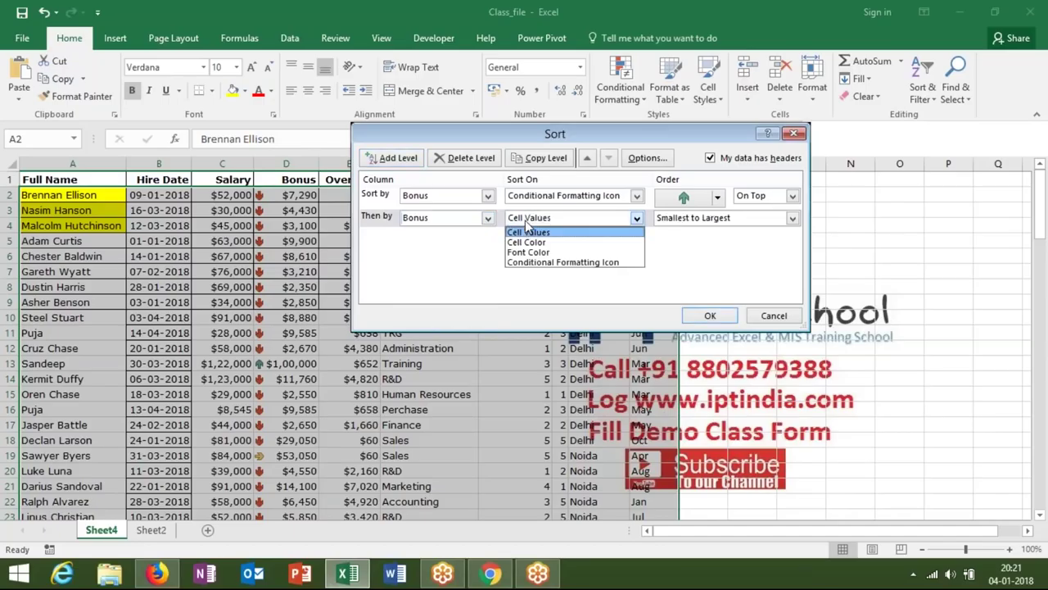
{"action": "left_click", "coordinate": [535, 262]}
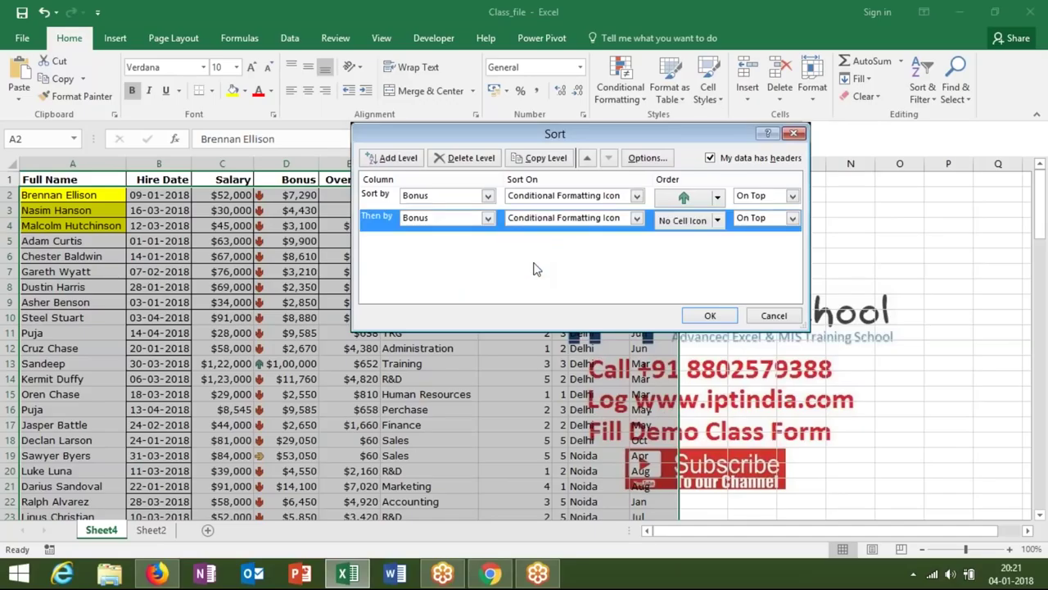
{"action": "left_click", "coordinate": [717, 221]}
{"action": "left_click", "coordinate": [686, 263]}
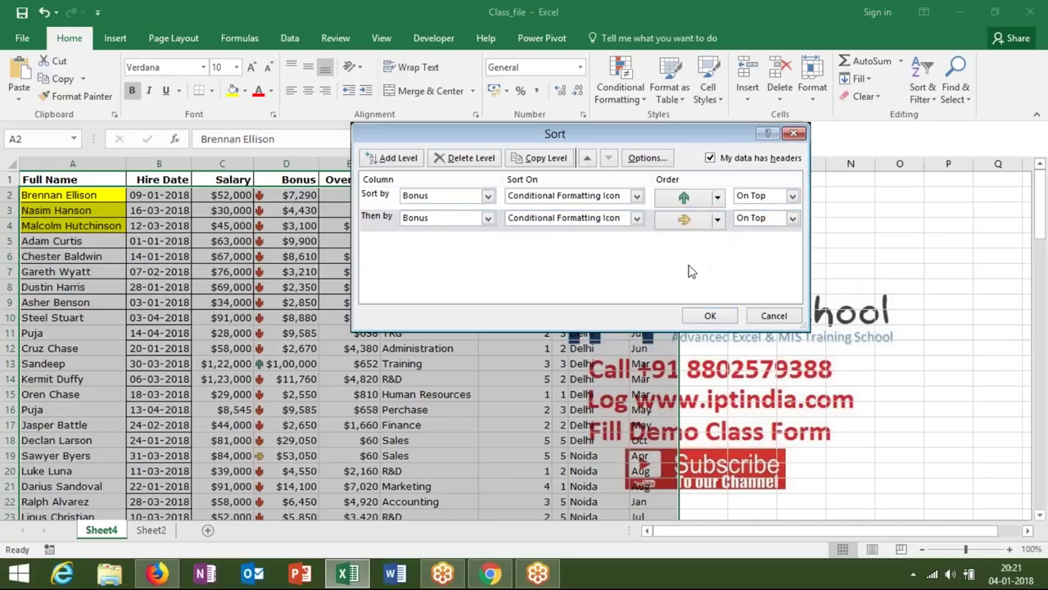
Add a third Bonus icon level with the red down-arrow, then apply the sort.
{"action": "left_click", "coordinate": [393, 158]}
{"action": "left_click", "coordinate": [421, 240]}
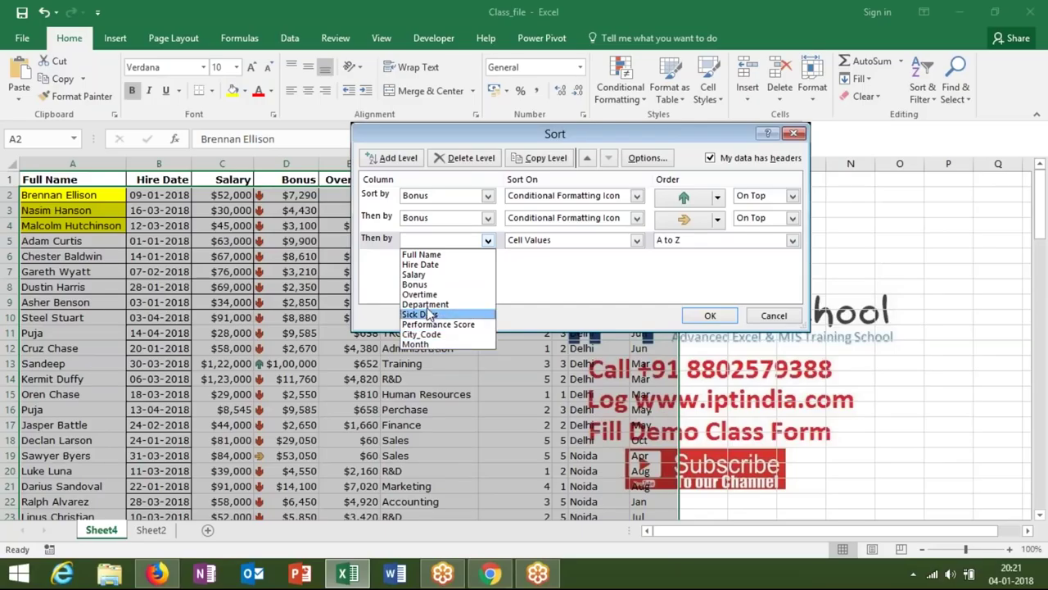
{"action": "left_click", "coordinate": [425, 284]}
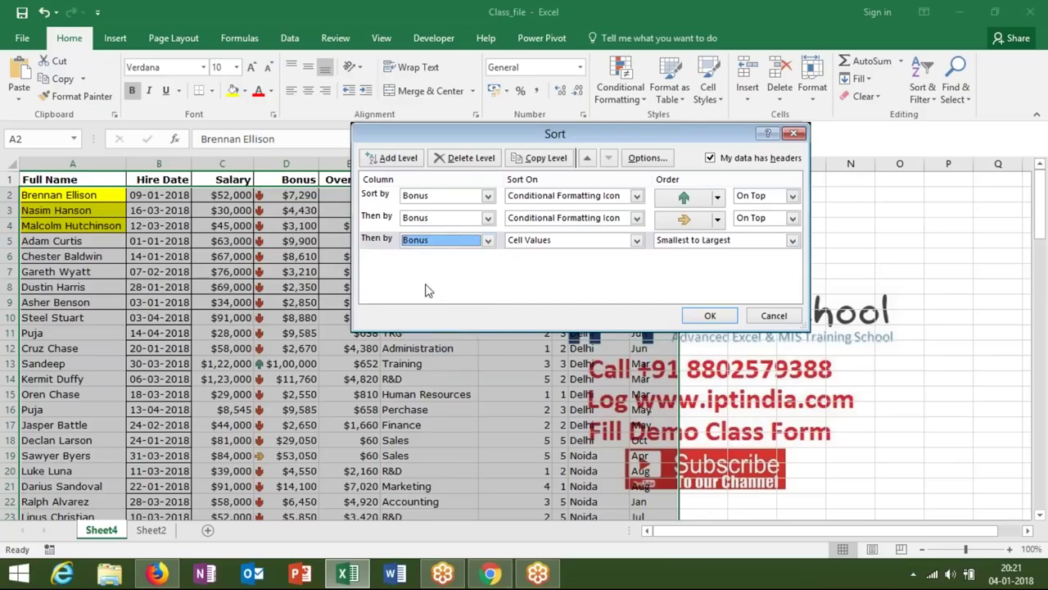
{"action": "left_click", "coordinate": [590, 243]}
{"action": "left_click", "coordinate": [590, 243]}
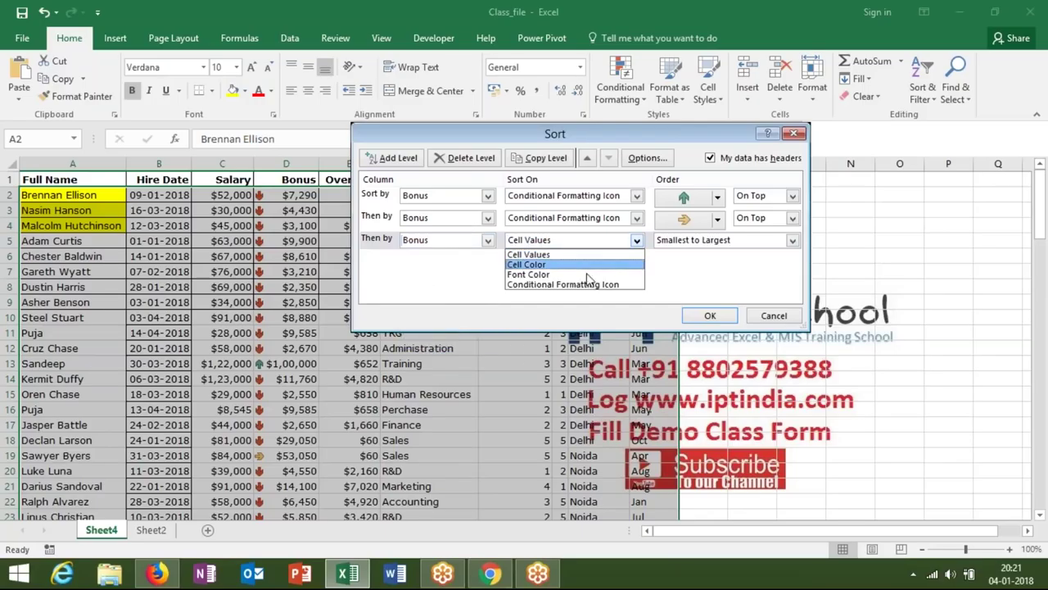
{"action": "left_click", "coordinate": [587, 284]}
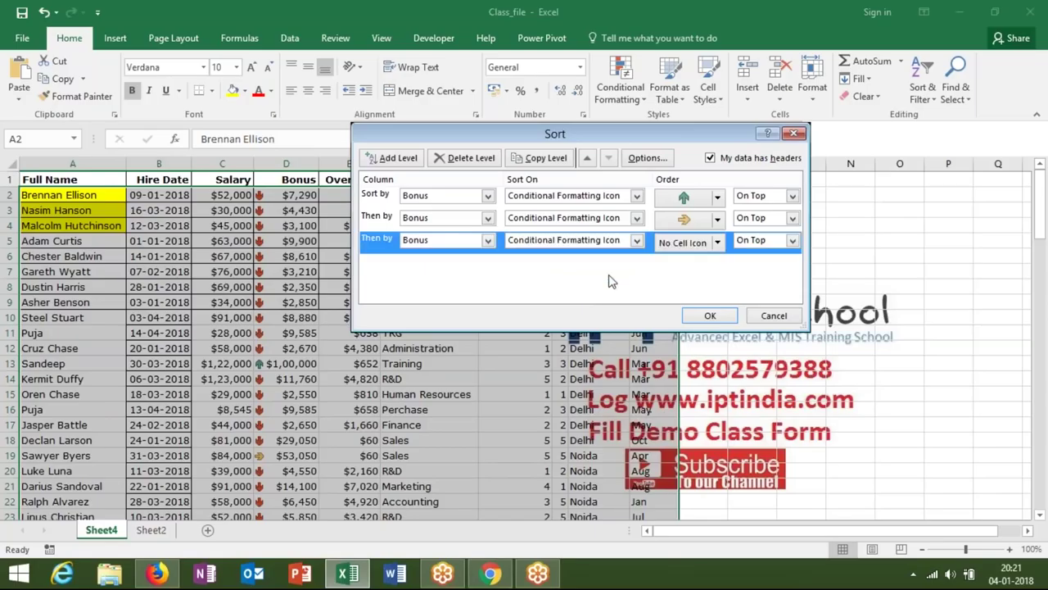
{"action": "left_click", "coordinate": [716, 242]}
{"action": "left_click", "coordinate": [675, 283]}
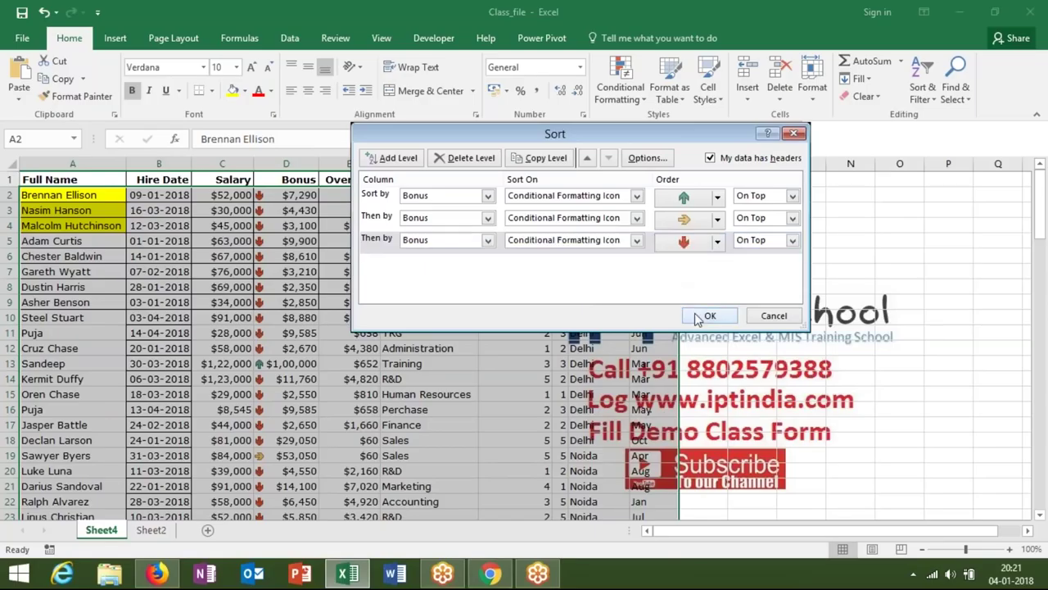
{"action": "left_click", "coordinate": [703, 317]}
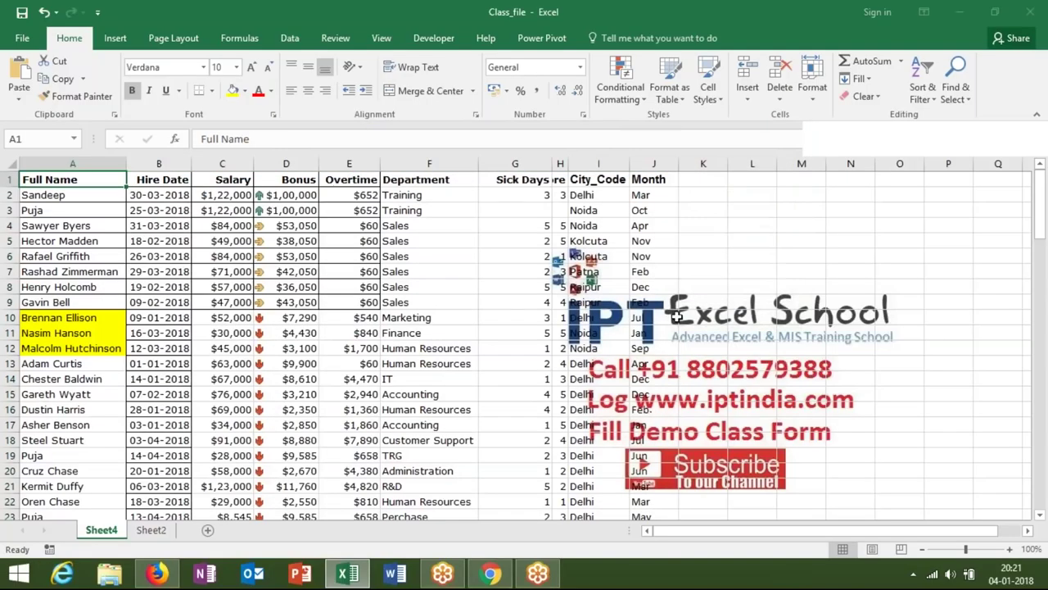
{"action": "left_click", "coordinate": [295, 194]}
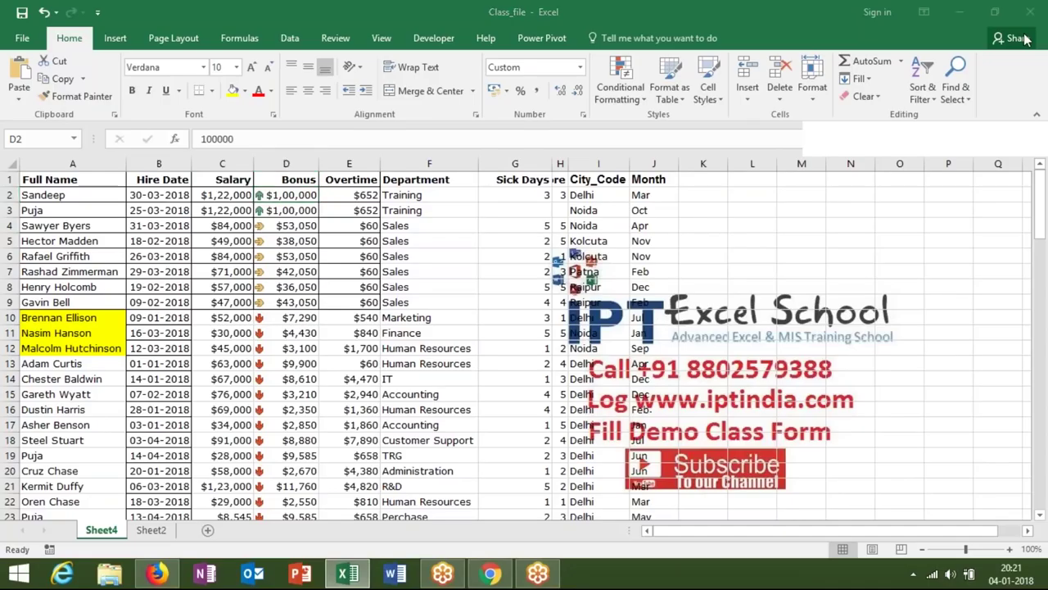
{"action": "left_click", "coordinate": [923, 91]}
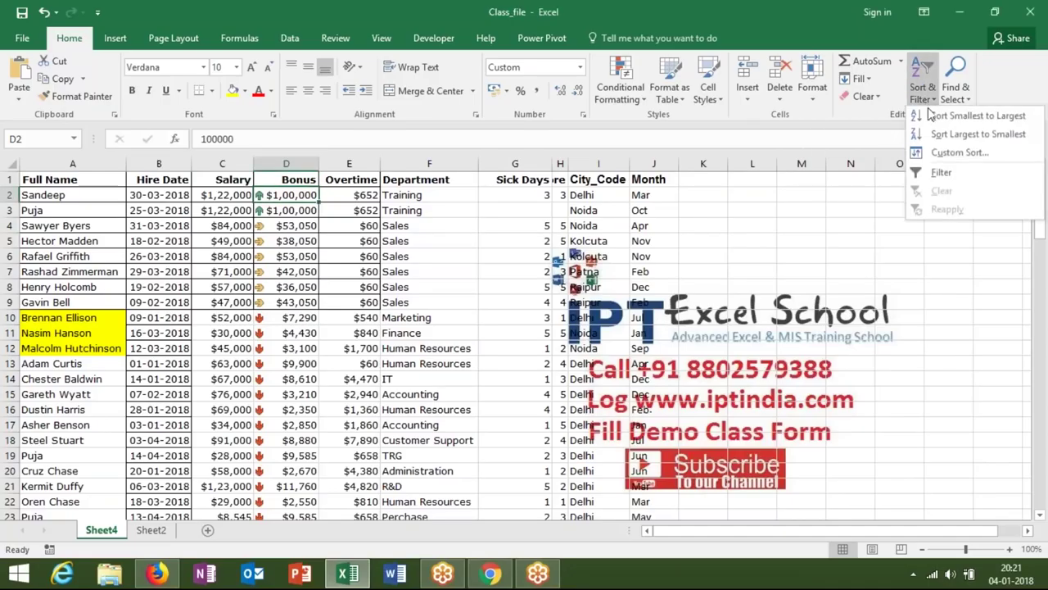
{"action": "left_click", "coordinate": [958, 152]}
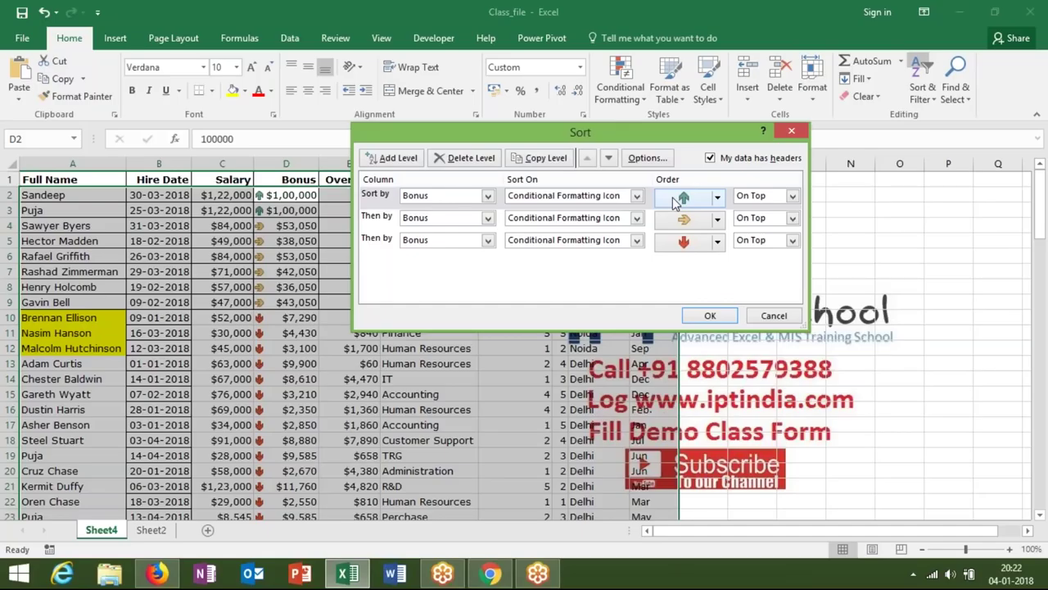
{"action": "left_click", "coordinate": [715, 201]}
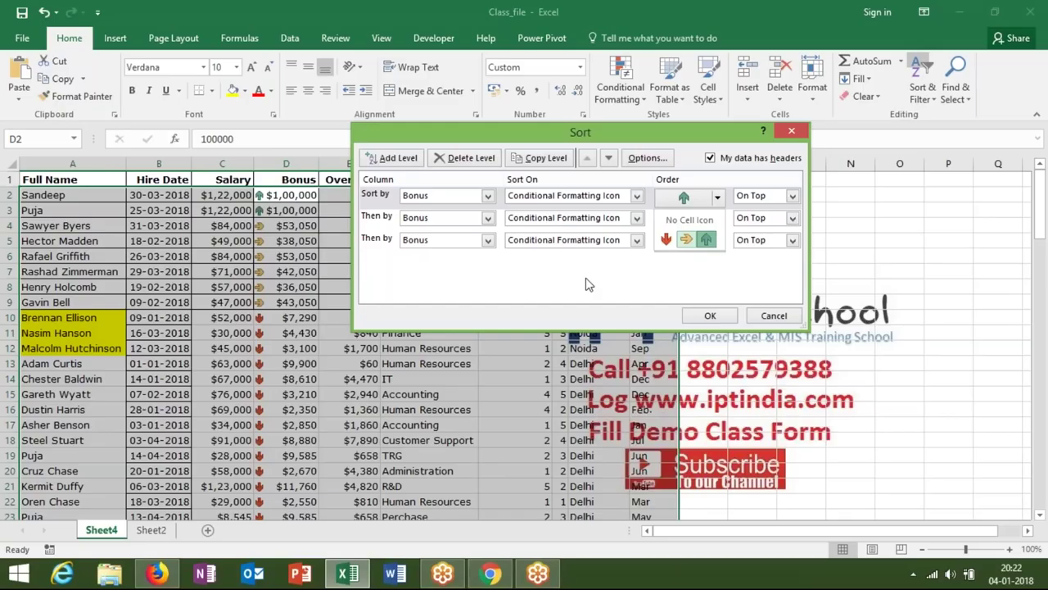
{"action": "left_click", "coordinate": [708, 239]}
{"action": "left_click", "coordinate": [377, 237]}
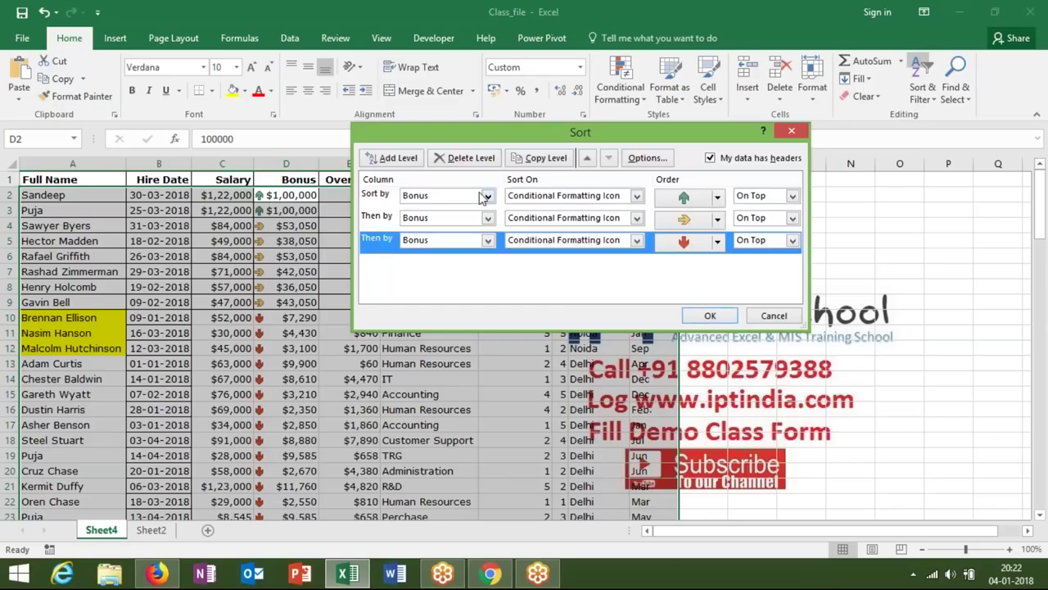
{"action": "left_click", "coordinate": [465, 158]}
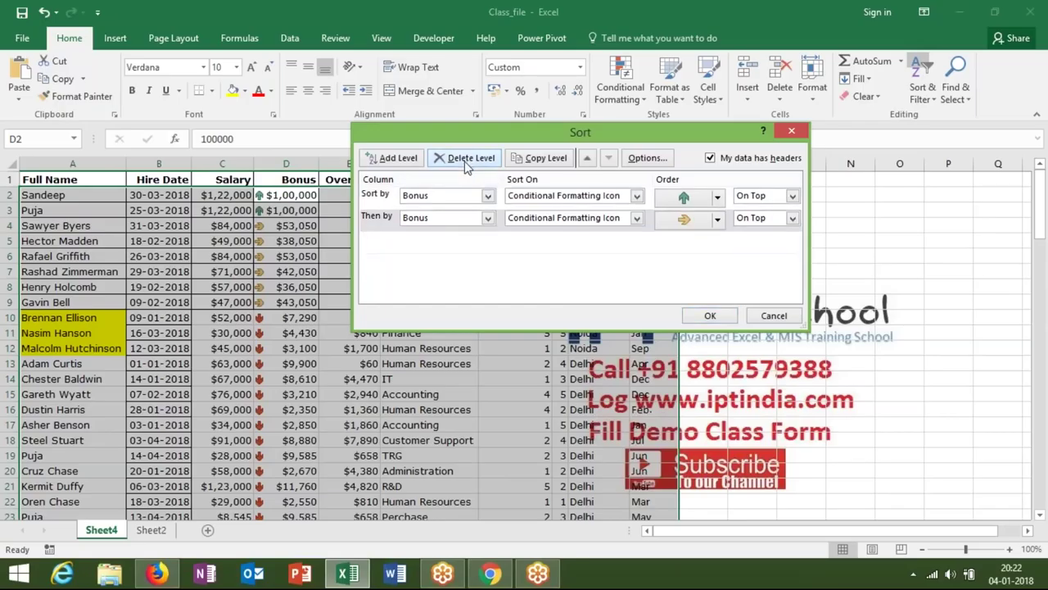
{"action": "left_click", "coordinate": [390, 217]}
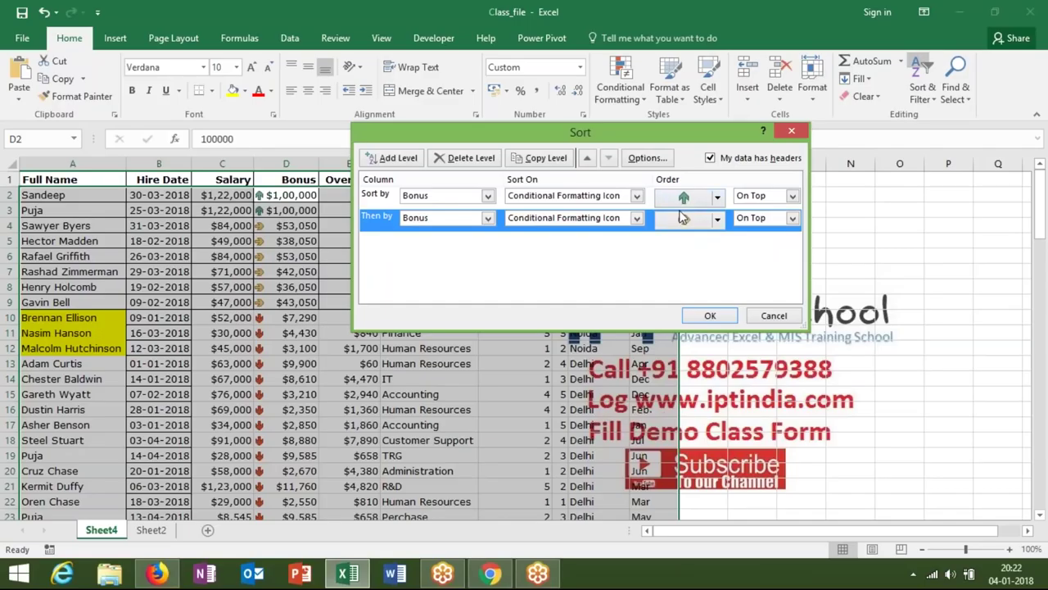
{"action": "left_click", "coordinate": [478, 167]}
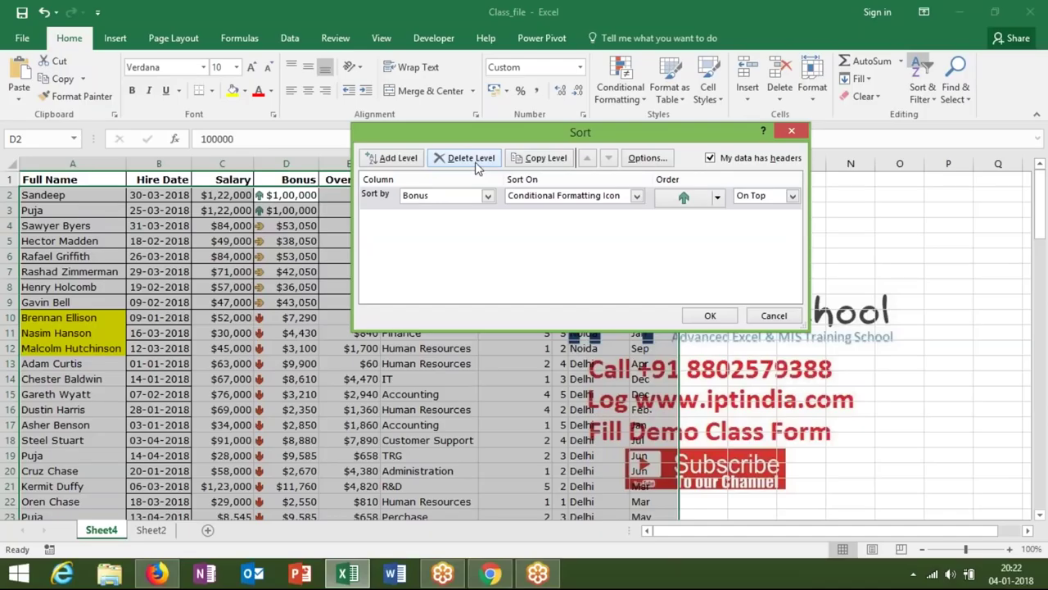
{"action": "left_click", "coordinate": [477, 167]}
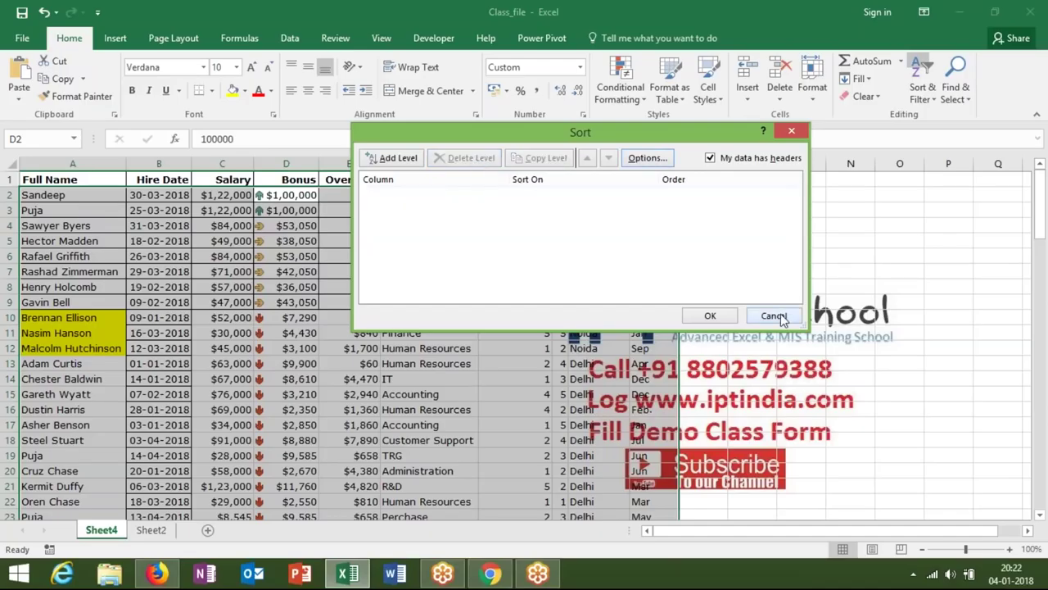
{"action": "left_click", "coordinate": [774, 317]}
{"action": "left_click", "coordinate": [80, 405]}
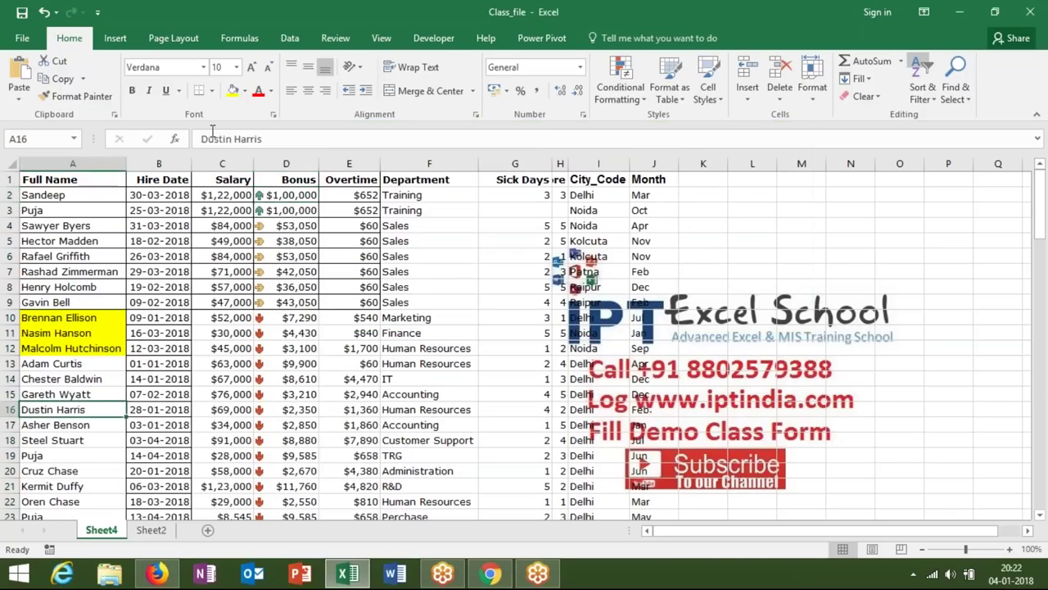
Fill name cells A16 and A21 with Green from the Fill Color palette.
{"action": "left_click", "coordinate": [245, 90]}
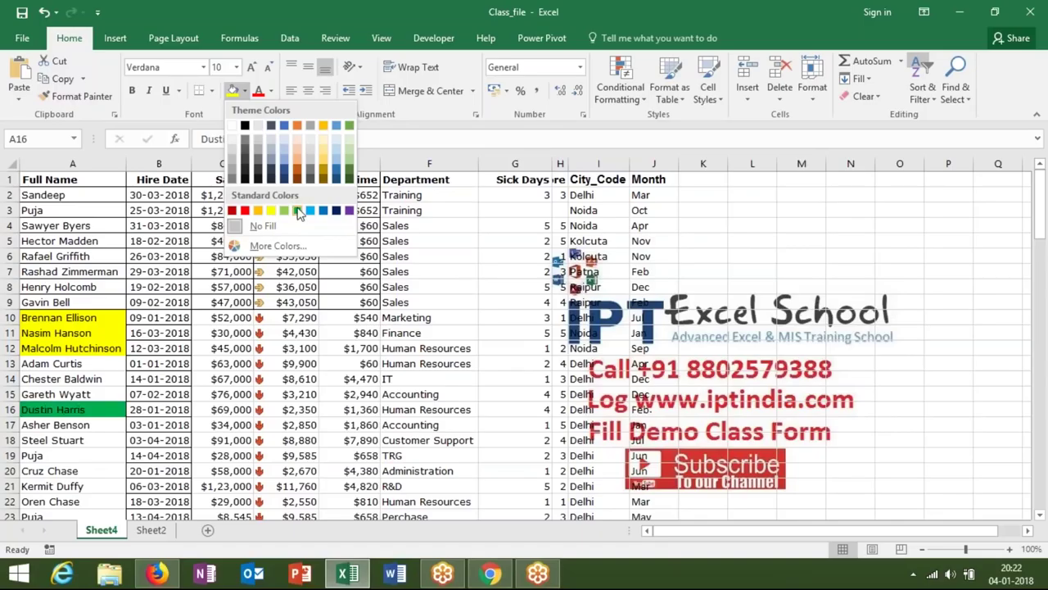
{"action": "left_click", "coordinate": [297, 211]}
{"action": "key", "text": "Down"}
{"action": "key", "text": "Down"}
{"action": "key", "text": "Down"}
{"action": "key", "text": "Down"}
{"action": "key", "text": "Down"}
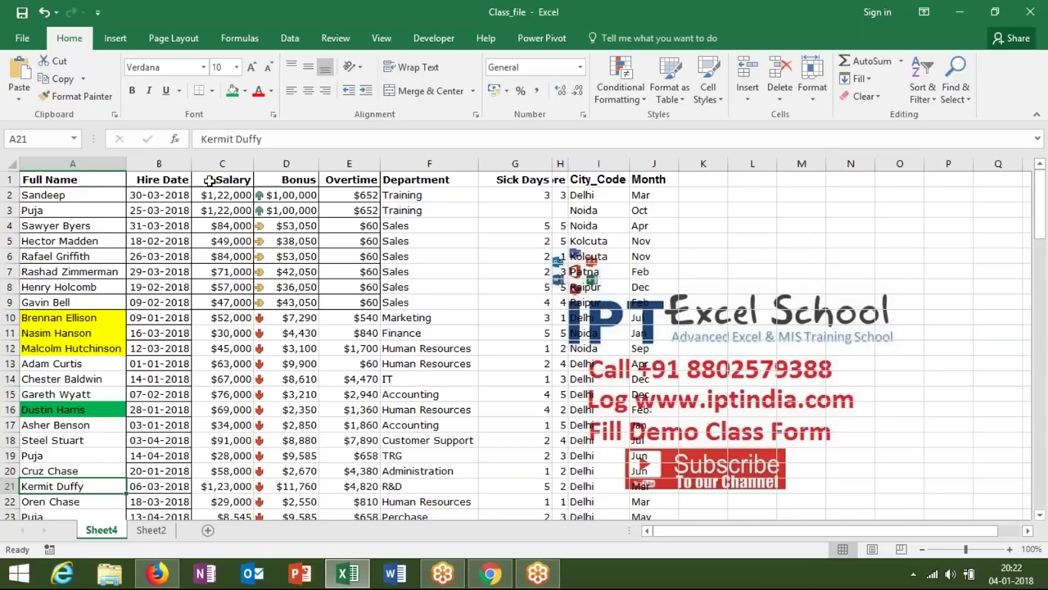
{"action": "left_click", "coordinate": [232, 90]}
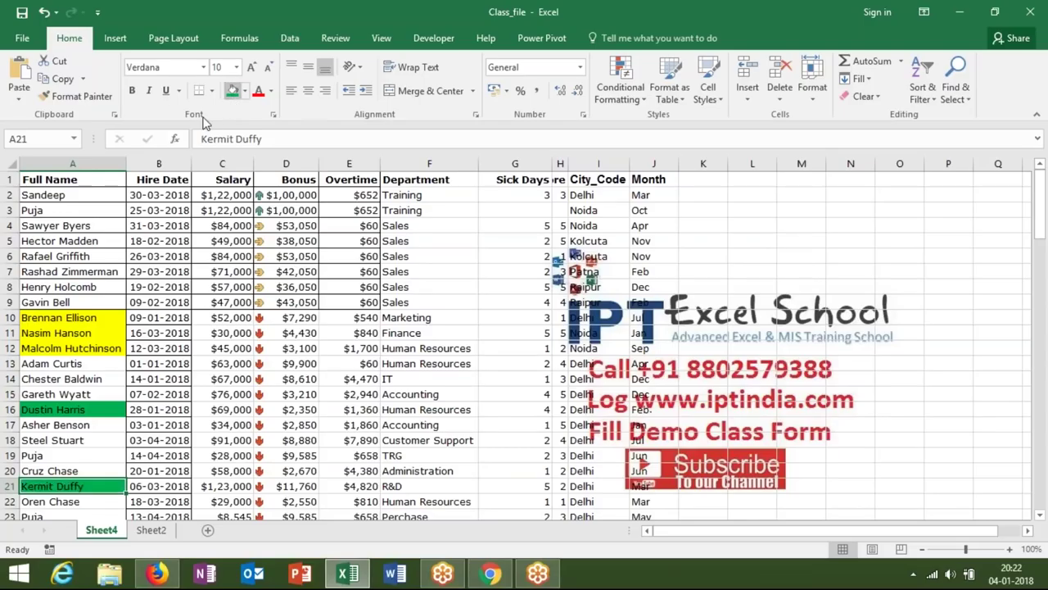
{"action": "left_click", "coordinate": [54, 179]}
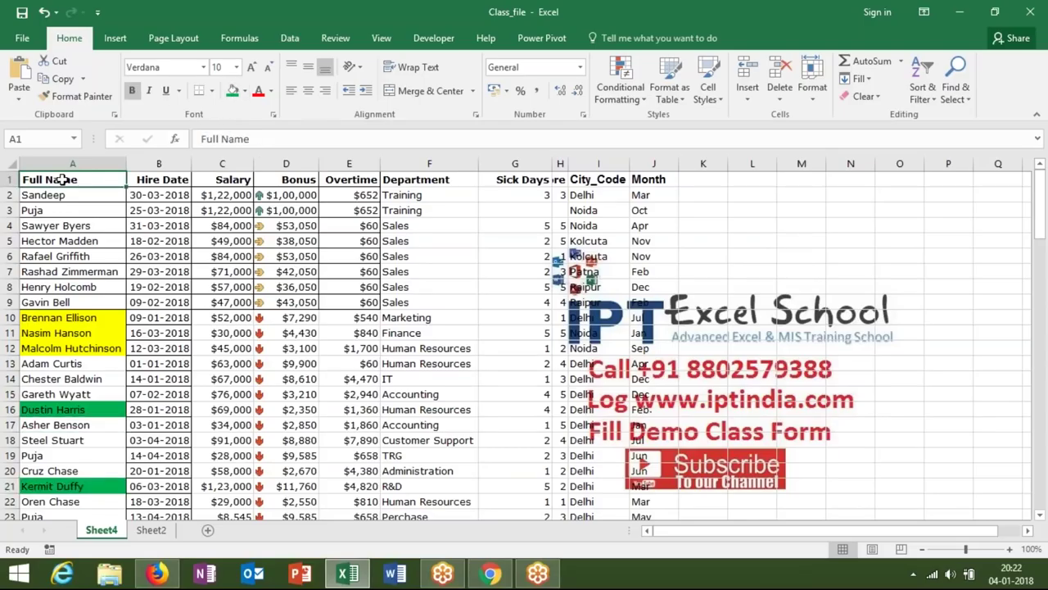
Open Custom Sort and delete the three existing Bonus icon sort levels.
{"action": "left_click", "coordinate": [621, 92]}
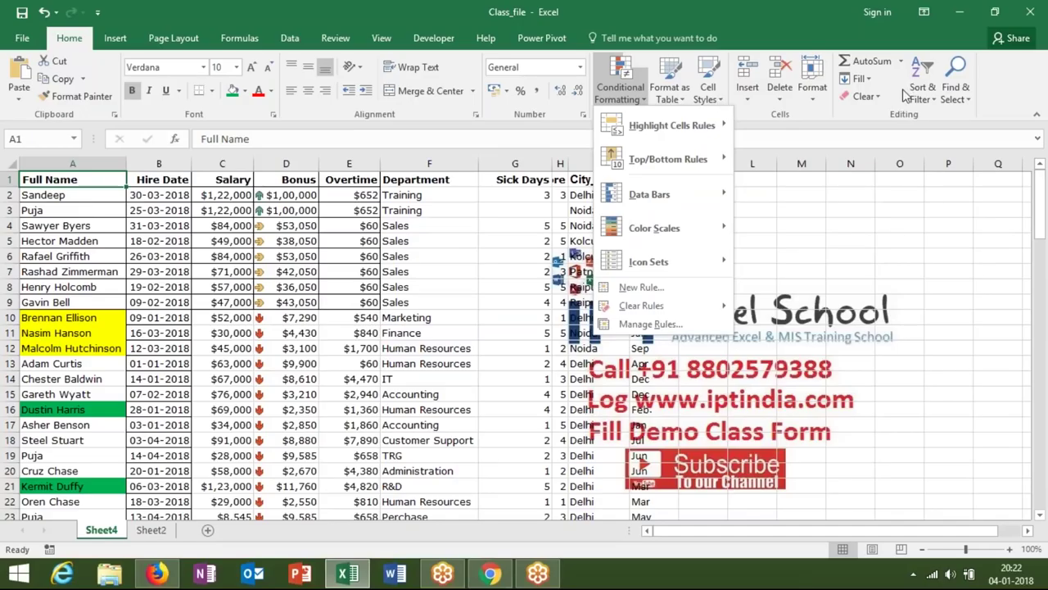
{"action": "left_click", "coordinate": [865, 80]}
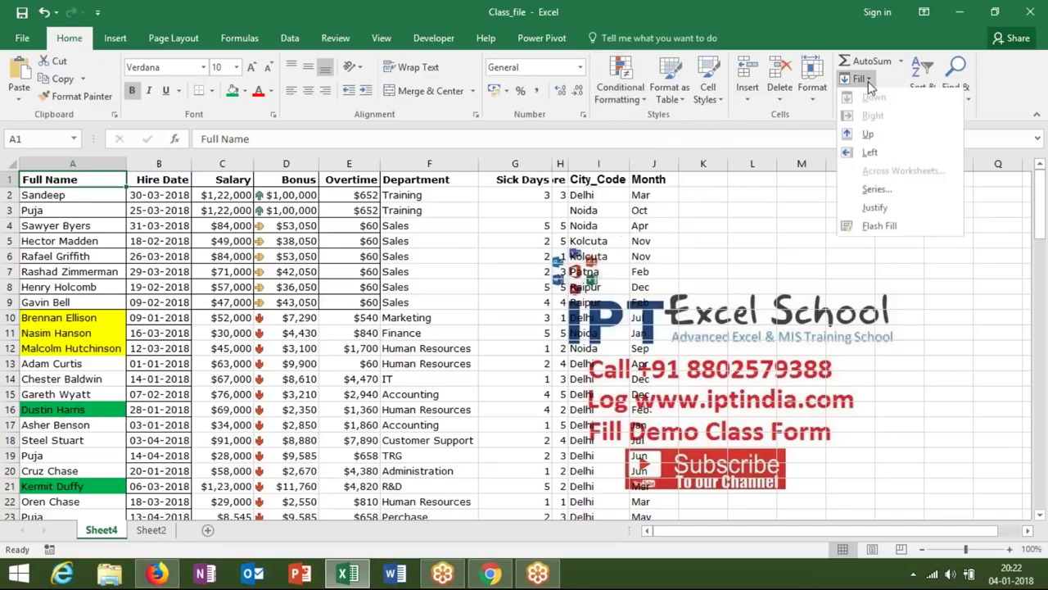
{"action": "left_click", "coordinate": [920, 84]}
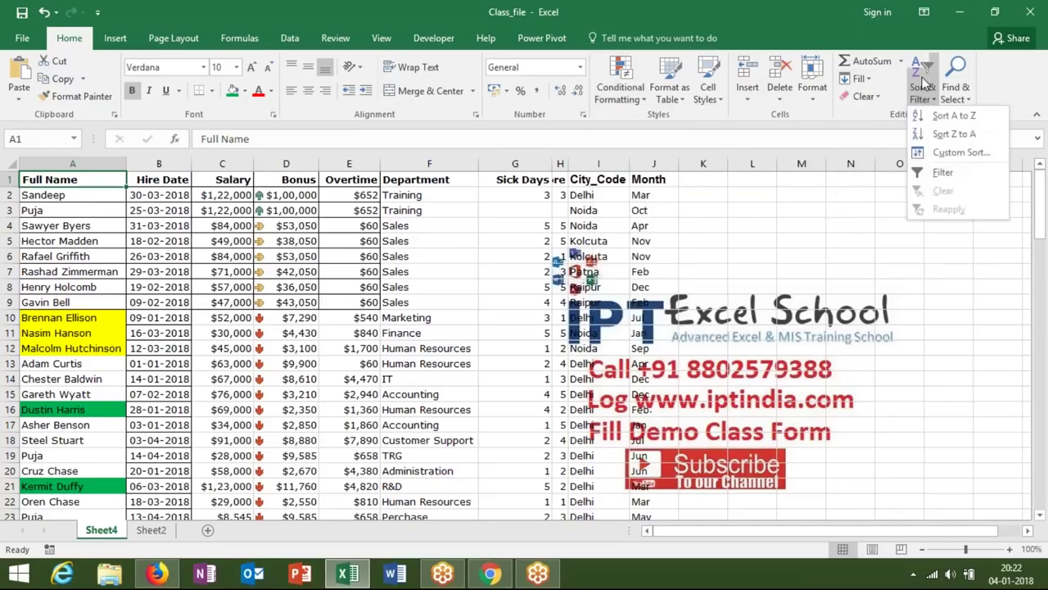
{"action": "left_click", "coordinate": [950, 153]}
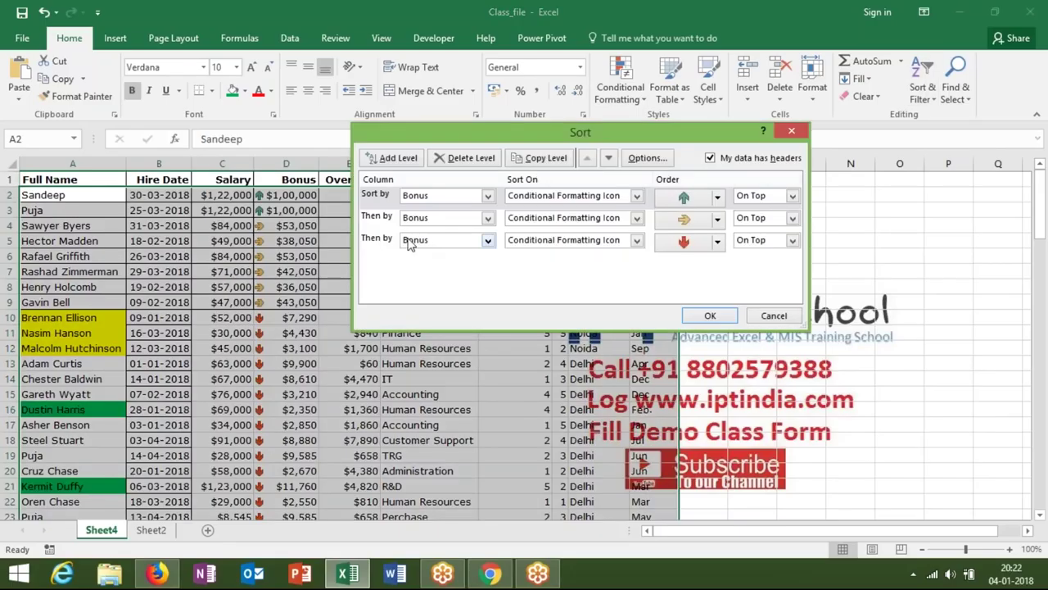
{"action": "left_click", "coordinate": [397, 246]}
{"action": "left_click", "coordinate": [465, 158]}
{"action": "left_click", "coordinate": [466, 158]}
{"action": "left_click", "coordinate": [465, 158]}
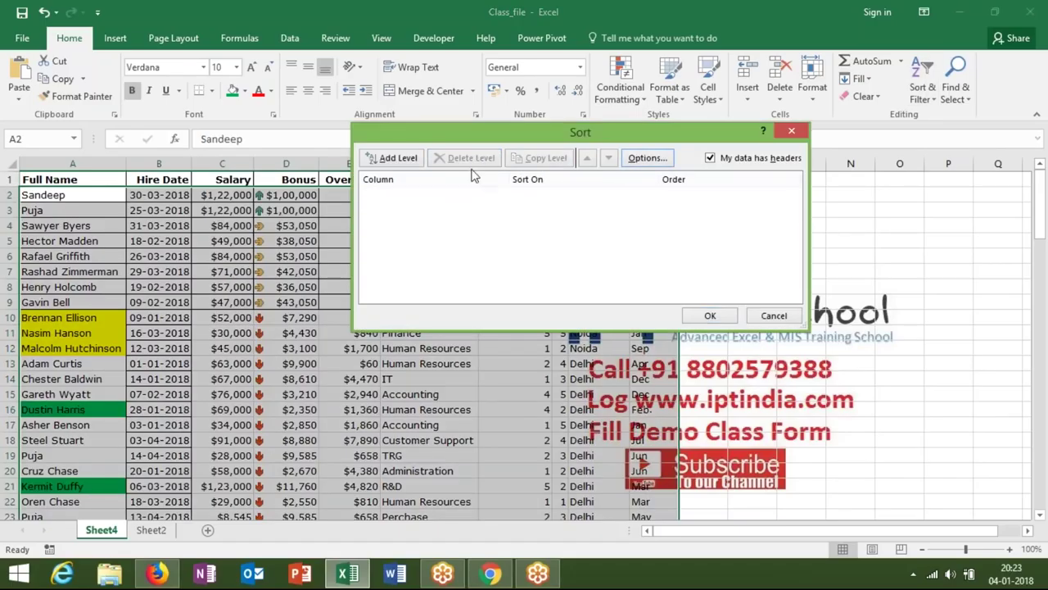
Add a Full Name level sorted on Cell Color with yellow On Top.
{"action": "left_click", "coordinate": [394, 158]}
{"action": "left_click", "coordinate": [411, 197]}
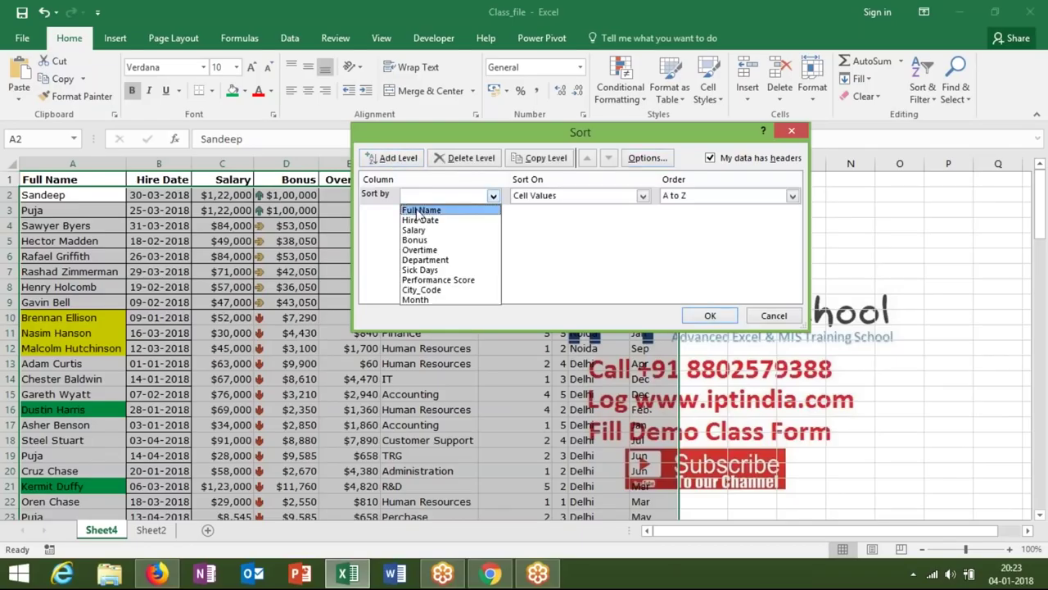
{"action": "left_click", "coordinate": [418, 210]}
{"action": "left_click", "coordinate": [534, 197]}
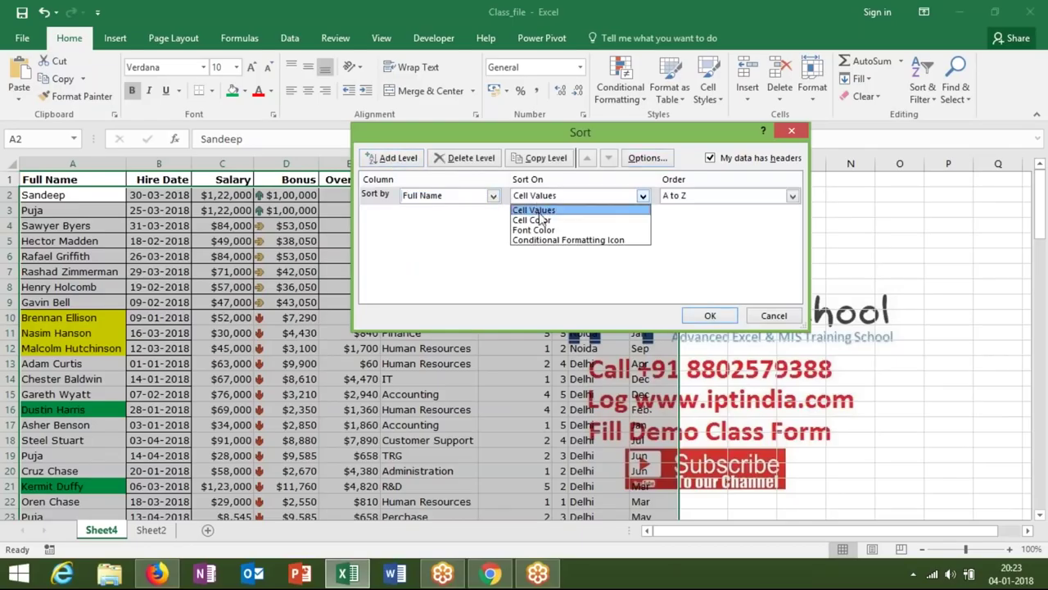
{"action": "left_click", "coordinate": [533, 220]}
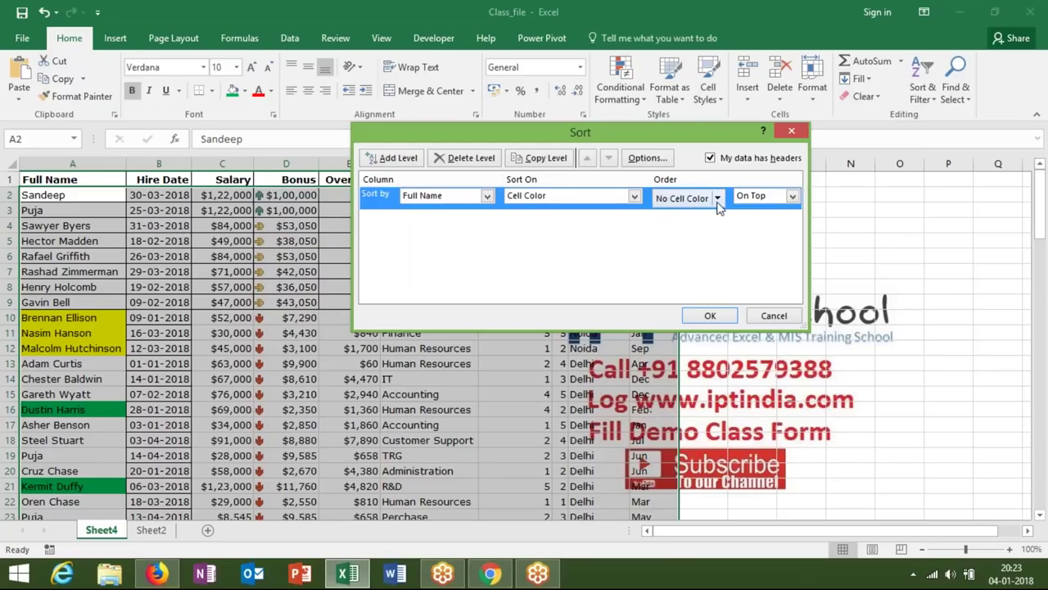
{"action": "left_click", "coordinate": [717, 199]}
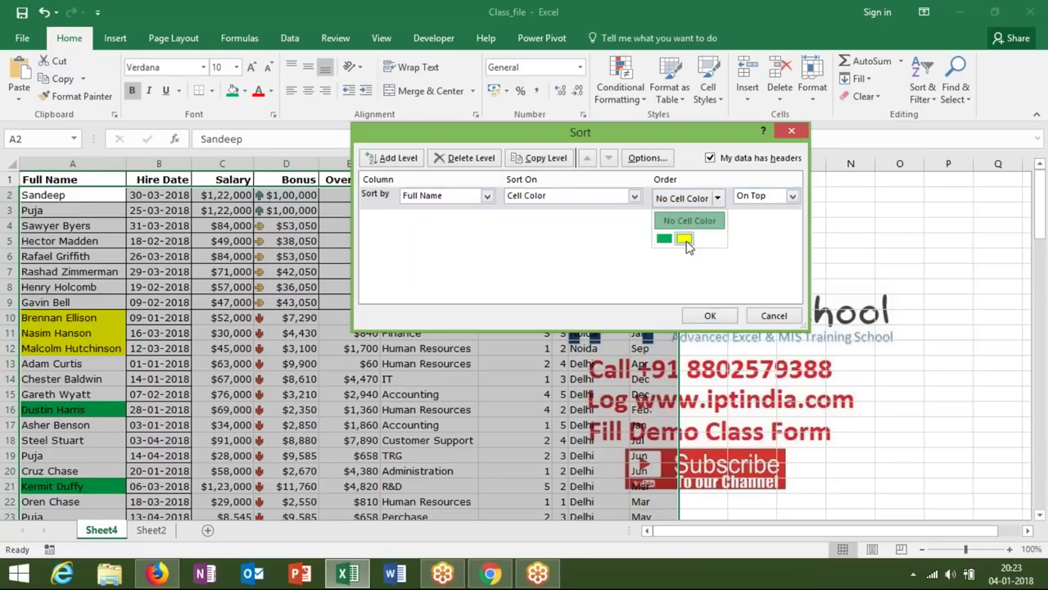
{"action": "left_click", "coordinate": [685, 239]}
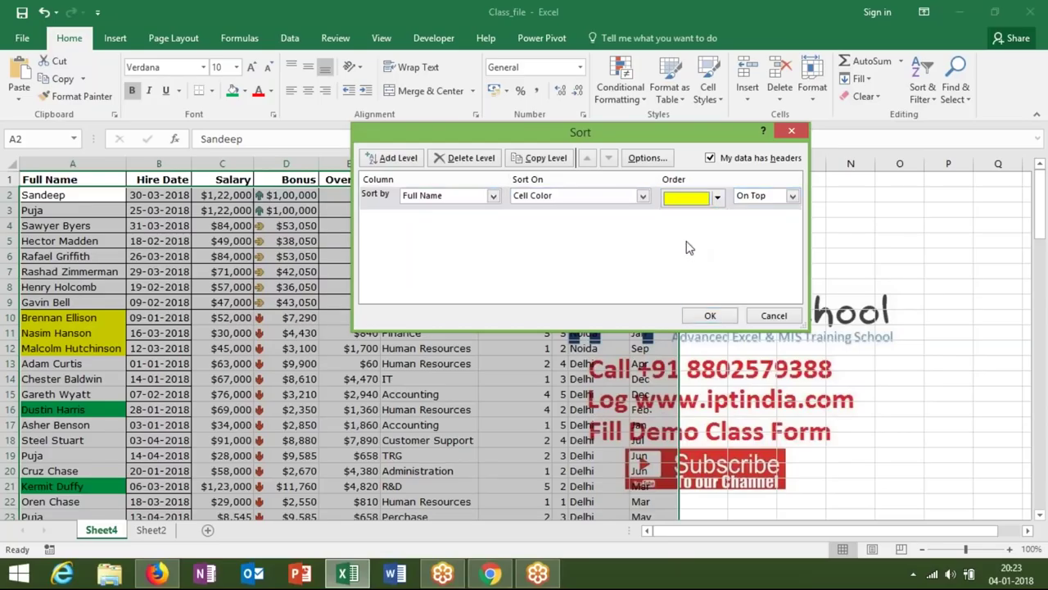
Add a second Full Name Cell Color level with green On Top and apply.
{"action": "left_click", "coordinate": [399, 159]}
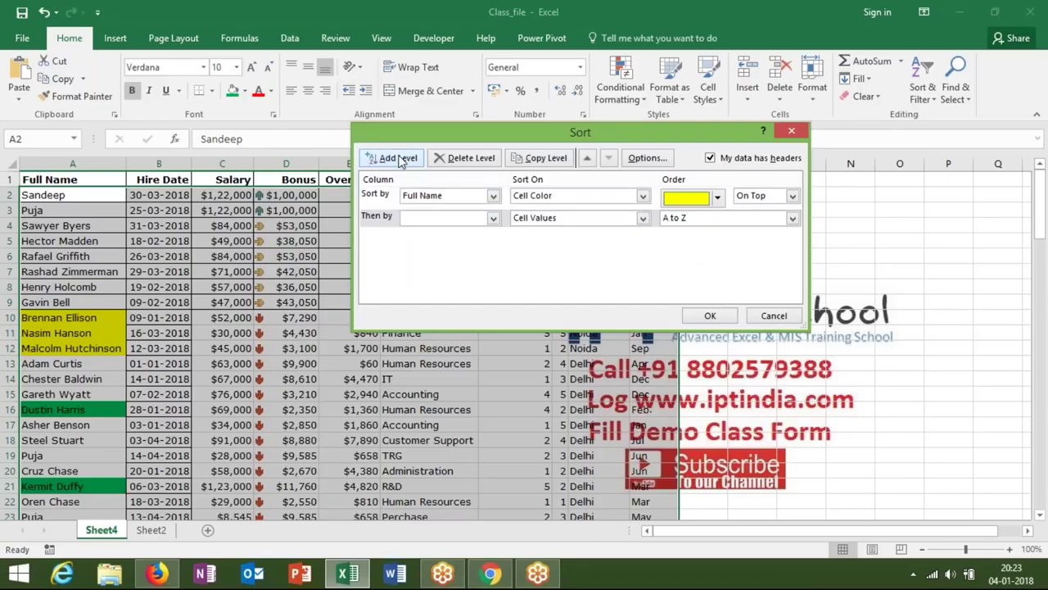
{"action": "left_click", "coordinate": [418, 218]}
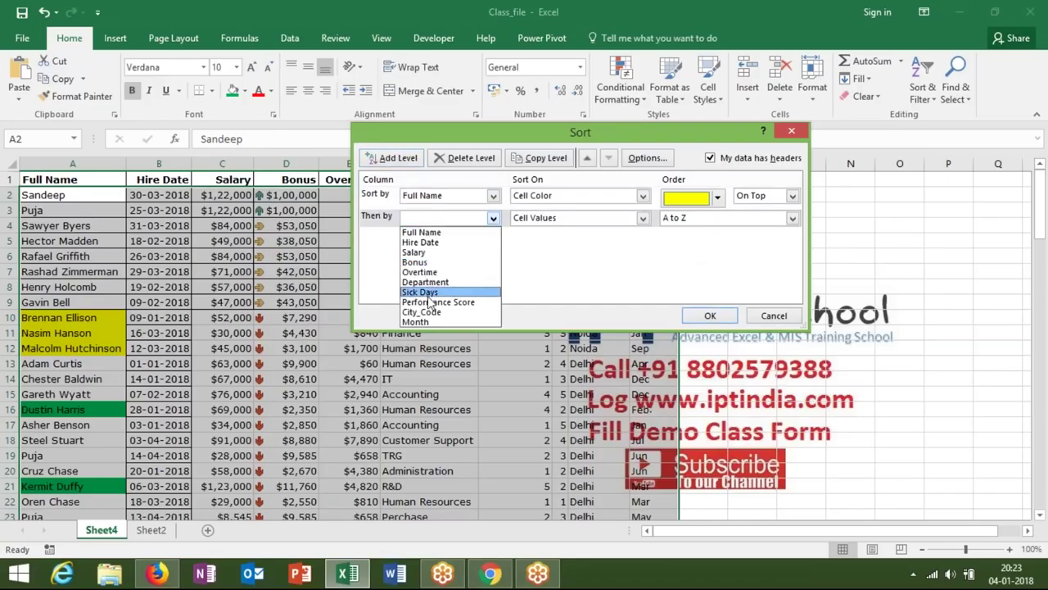
{"action": "left_click", "coordinate": [430, 233]}
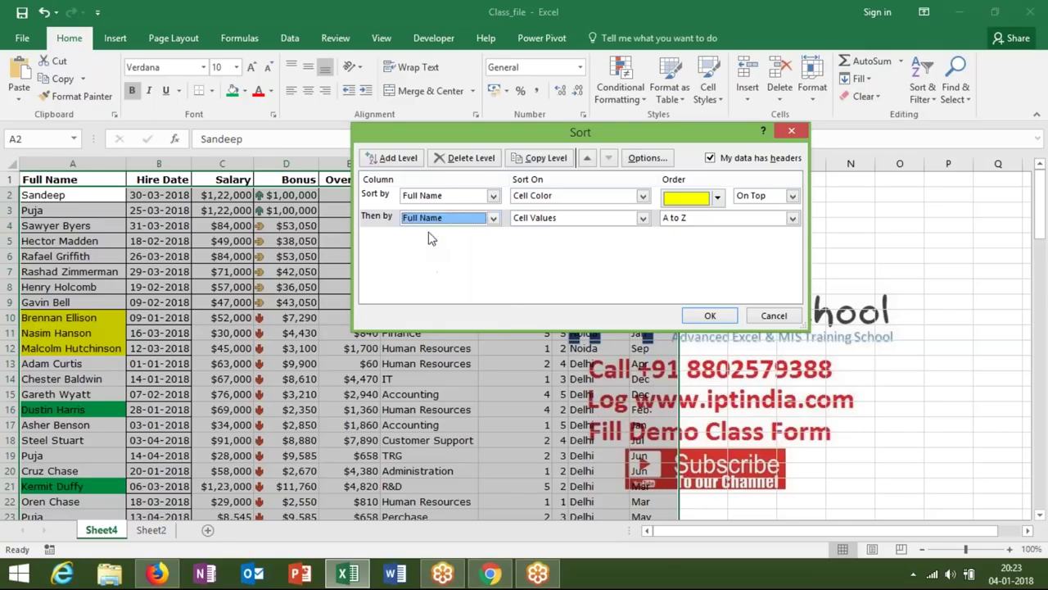
{"action": "left_click", "coordinate": [610, 219]}
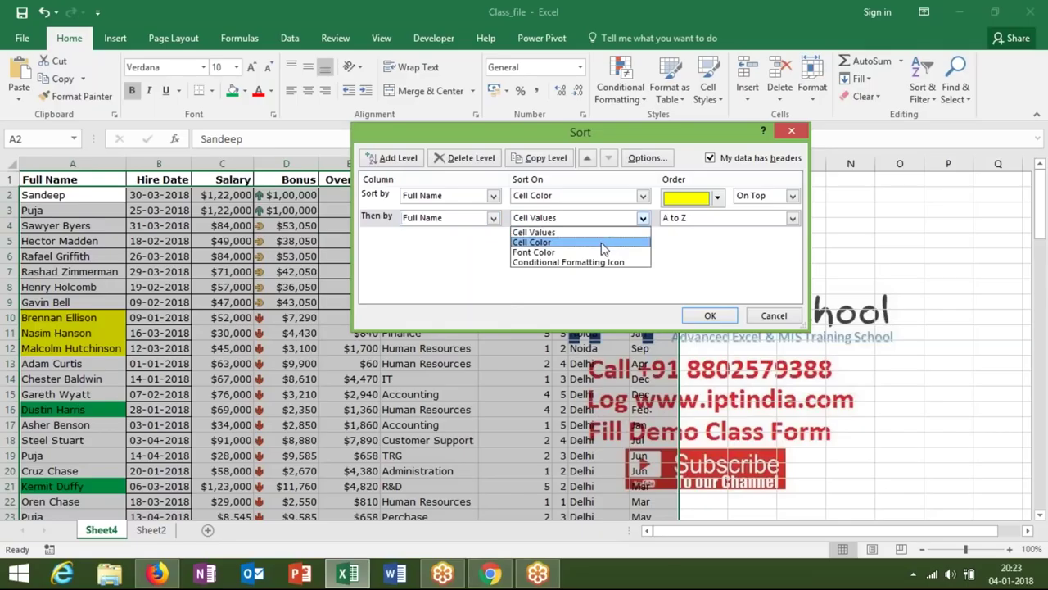
{"action": "left_click", "coordinate": [602, 242]}
{"action": "left_click", "coordinate": [717, 221]}
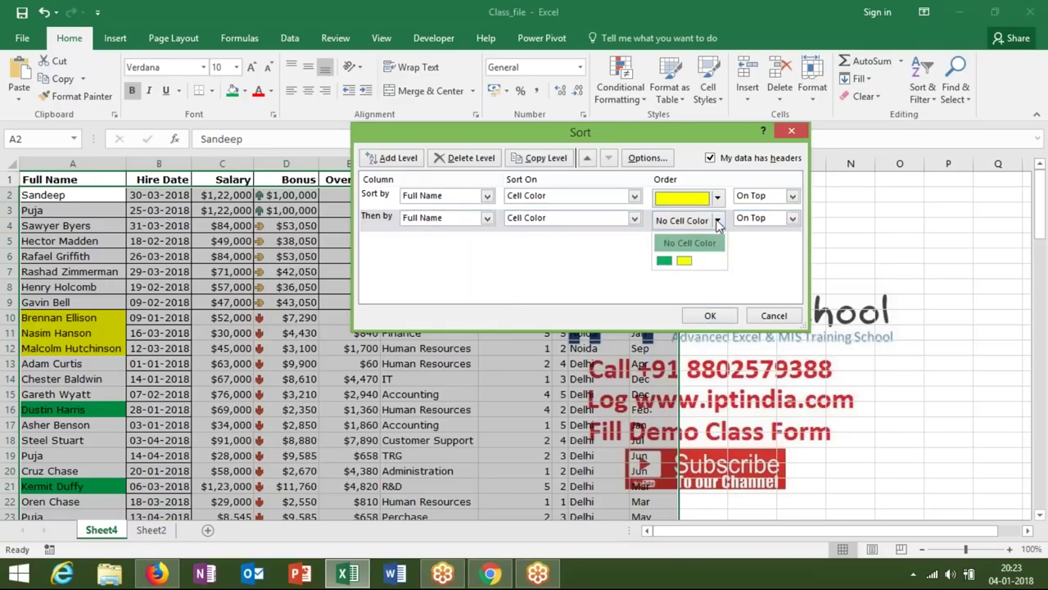
{"action": "left_click", "coordinate": [665, 261]}
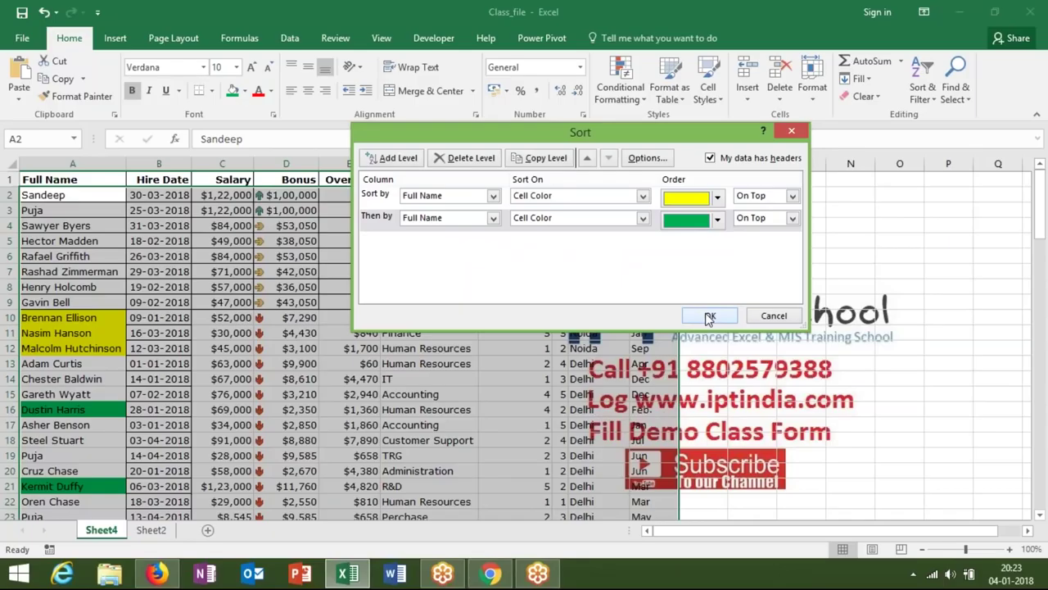
{"action": "left_click", "coordinate": [709, 316]}
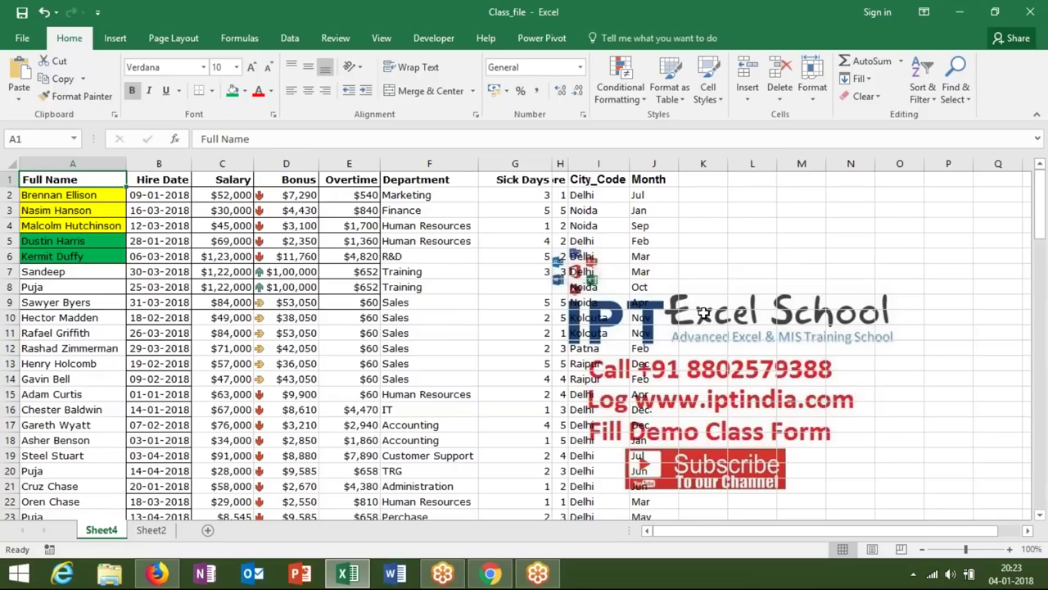
In Custom Sort, delete the green level and switch the sort column to City_Code.
{"action": "left_click", "coordinate": [922, 91]}
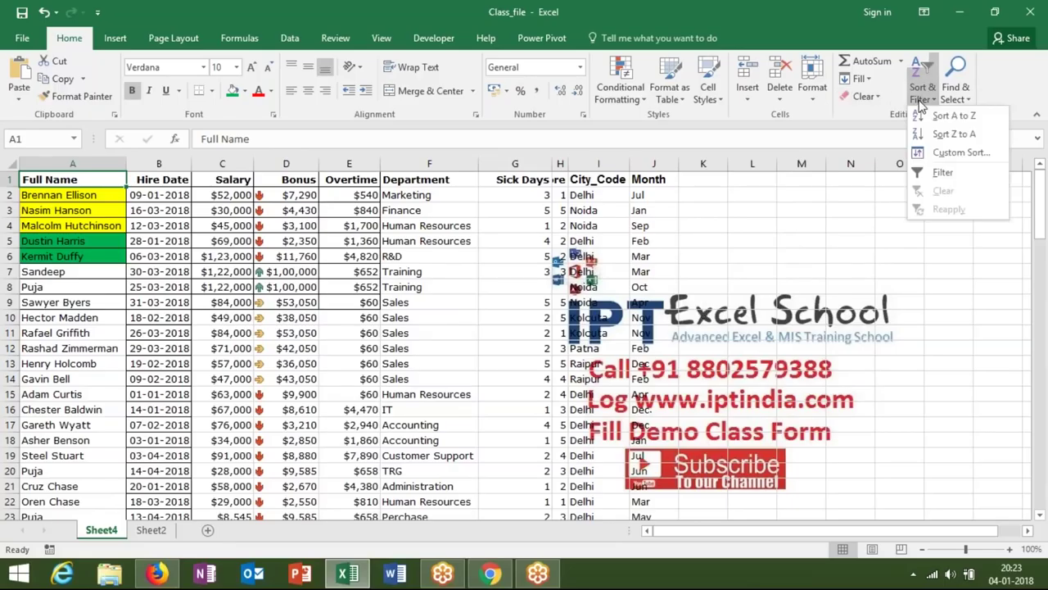
{"action": "left_click", "coordinate": [938, 153]}
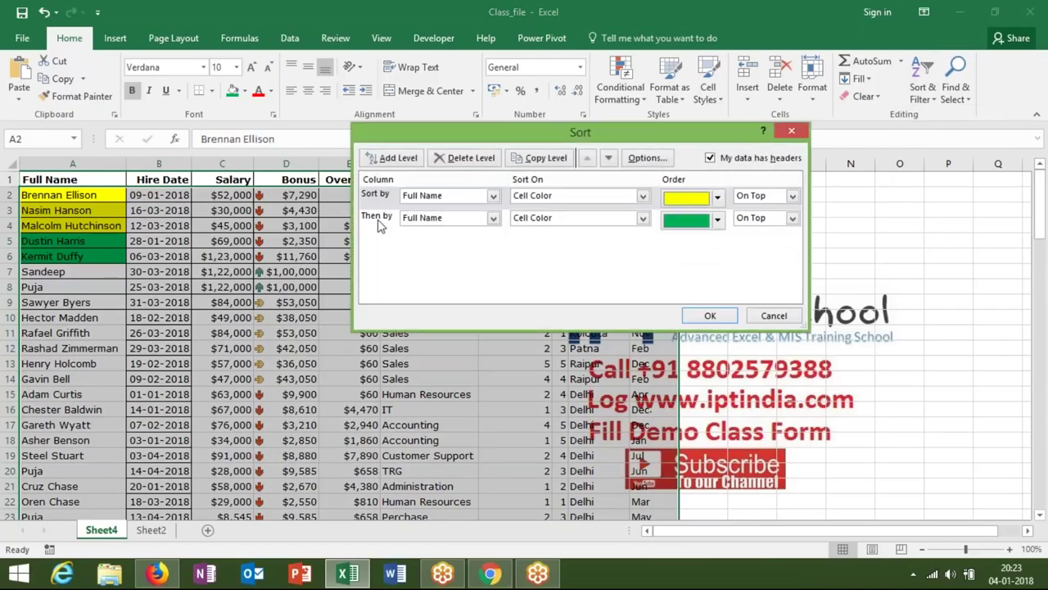
{"action": "left_click", "coordinate": [378, 224]}
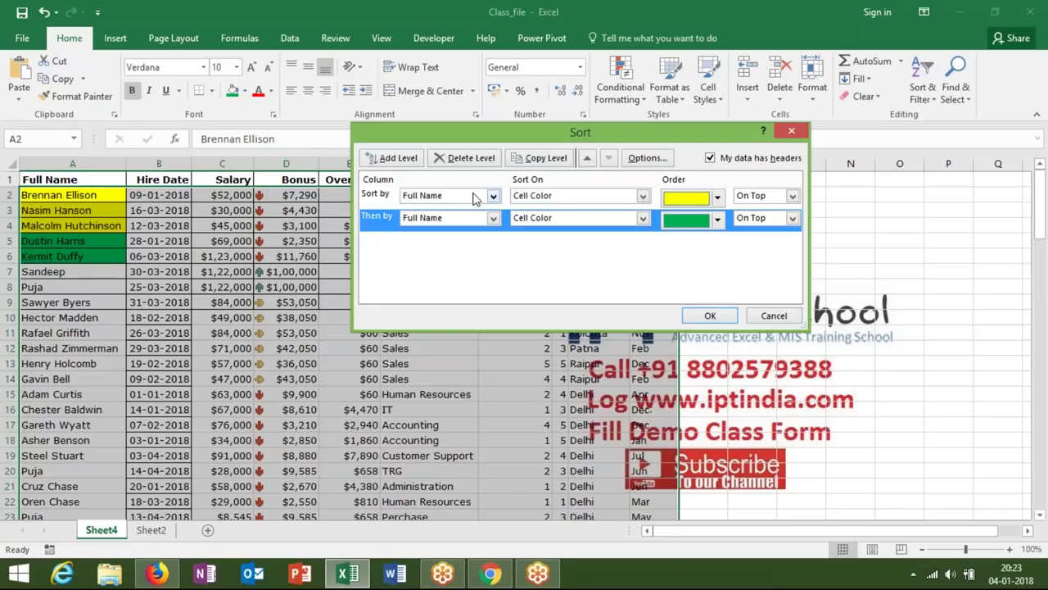
{"action": "left_click", "coordinate": [473, 160]}
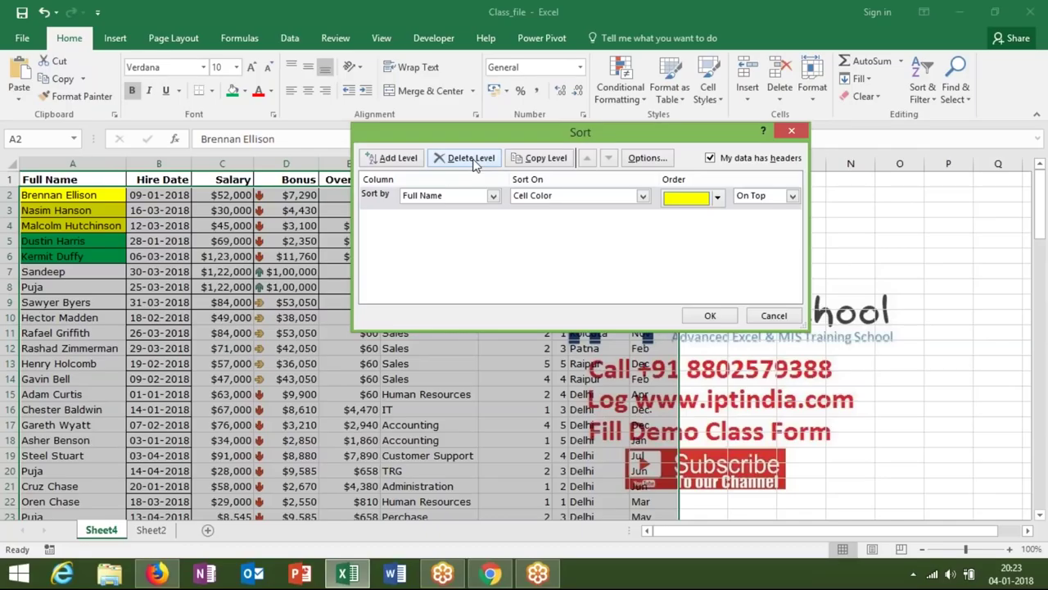
{"action": "left_click", "coordinate": [450, 190]}
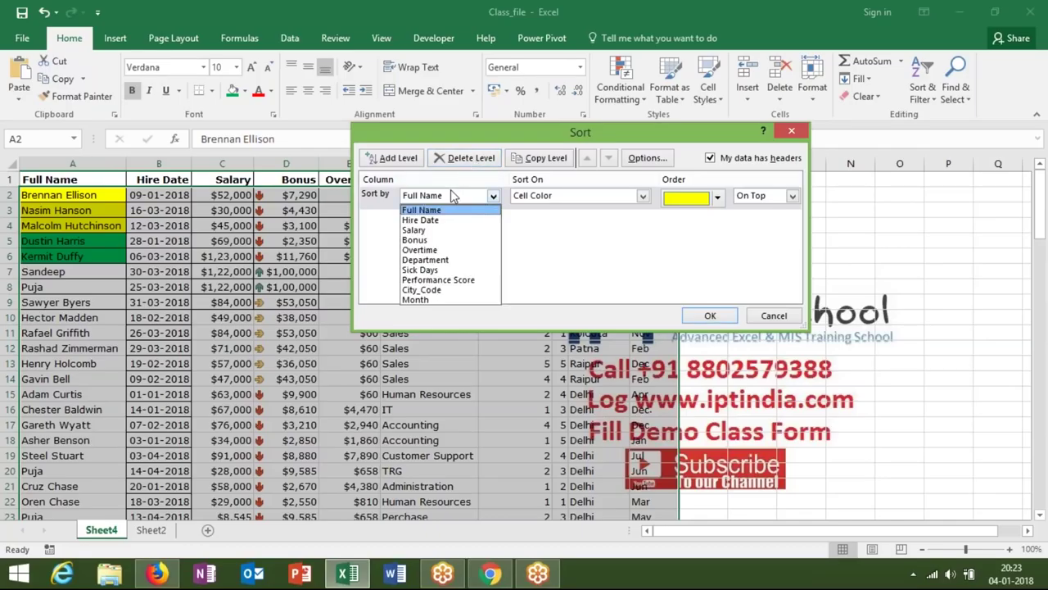
{"action": "left_click", "coordinate": [432, 291]}
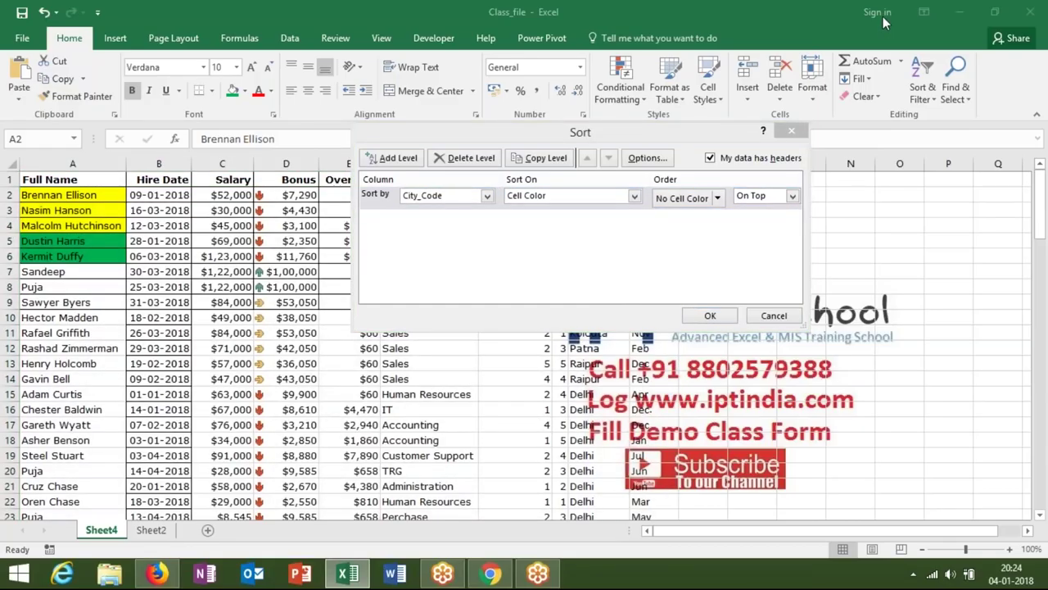
{"action": "key", "text": "Return"}
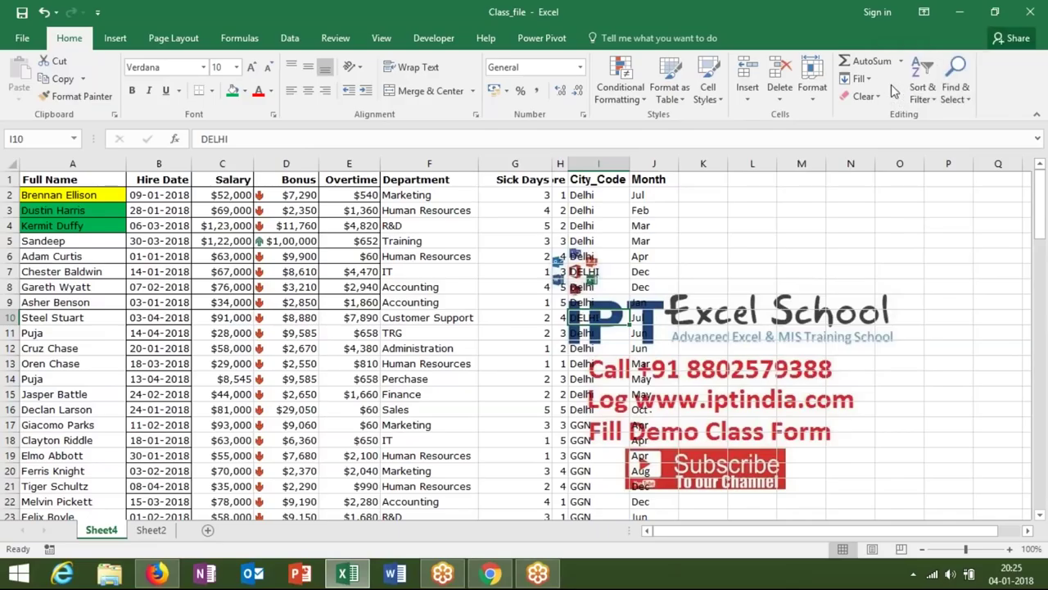
{"action": "left_click", "coordinate": [923, 92]}
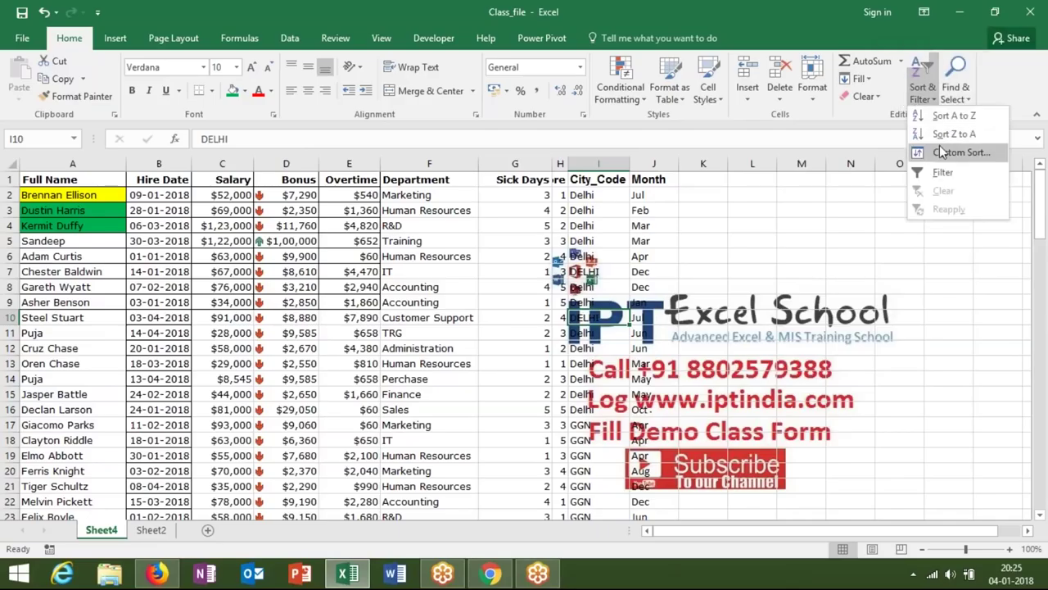
Turn on Case sensitive in the Custom Sort options and reapply the City_Code sort.
{"action": "left_click", "coordinate": [940, 154]}
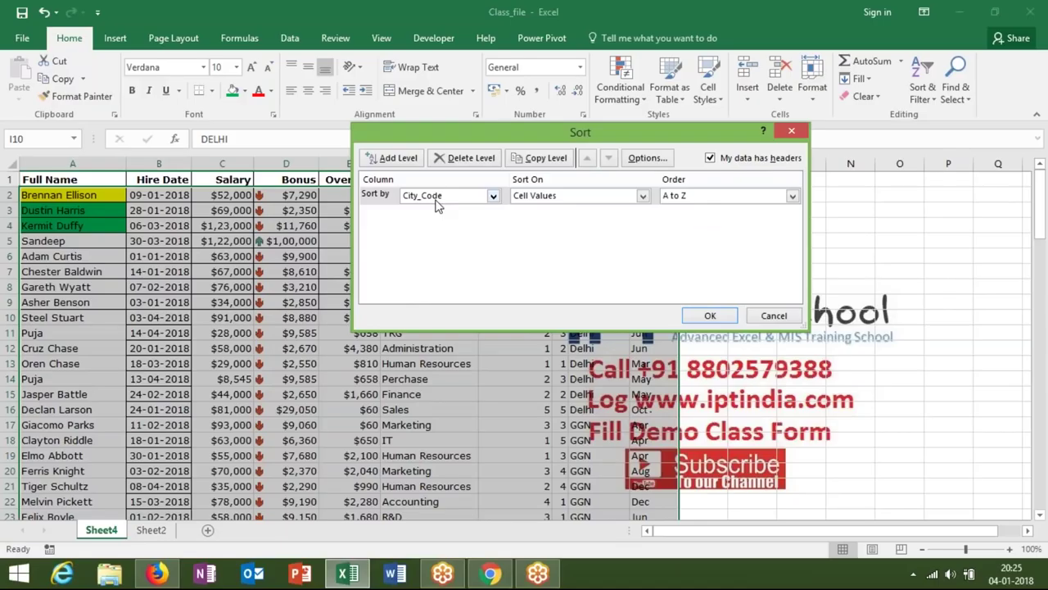
{"action": "left_click", "coordinate": [654, 163]}
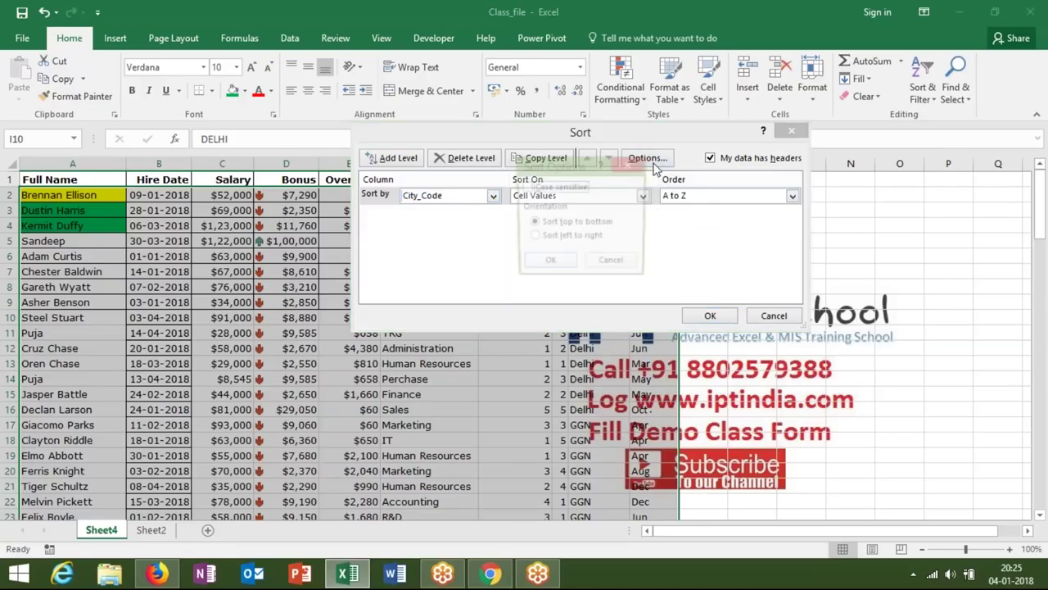
{"action": "left_click", "coordinate": [527, 192]}
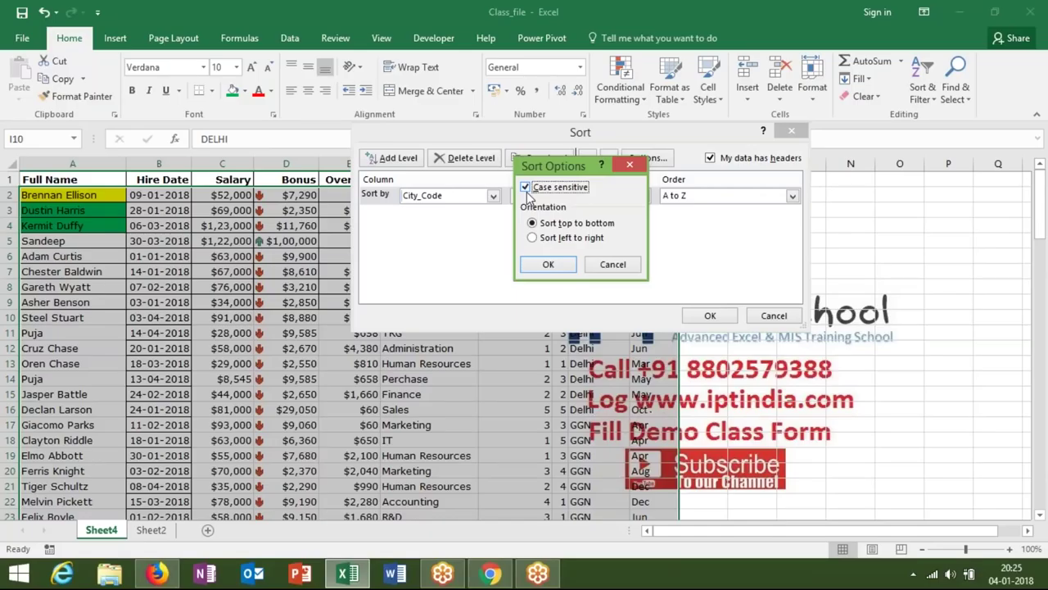
{"action": "left_click", "coordinate": [563, 264]}
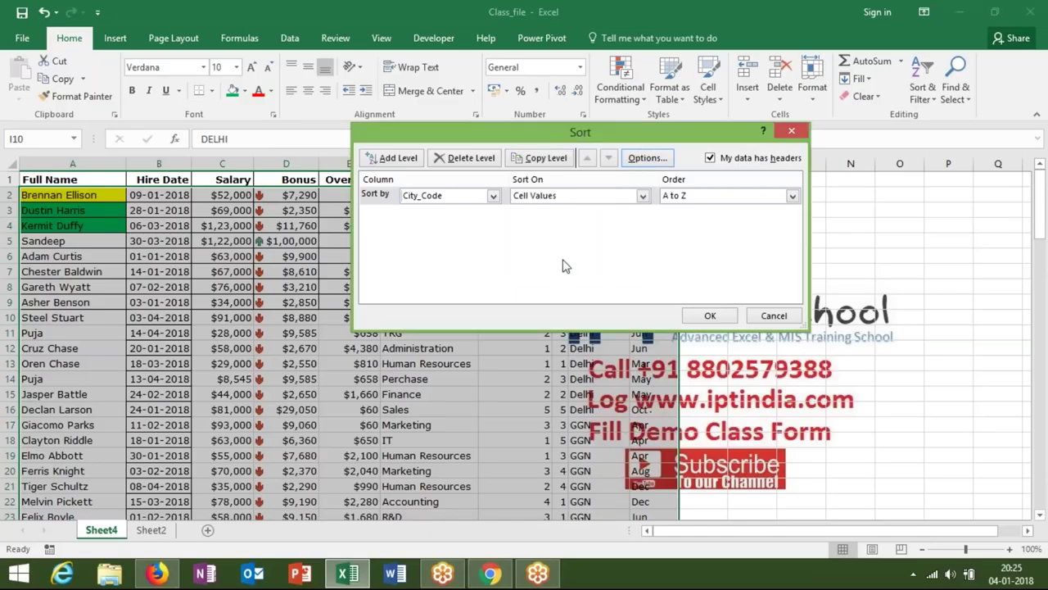
{"action": "left_click", "coordinate": [710, 316]}
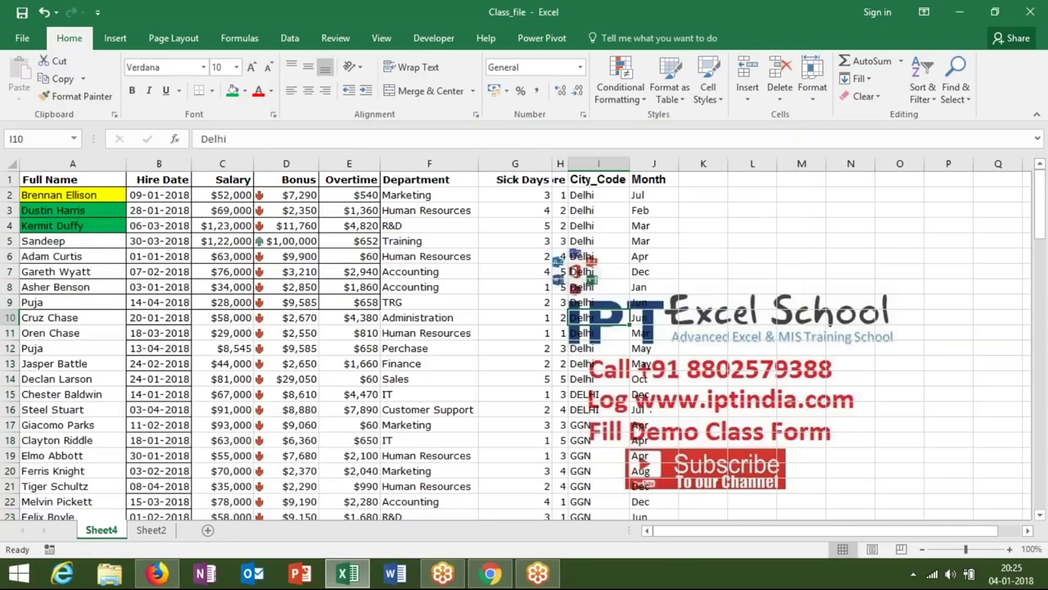
Select the uppercase DELHI cells I15:I16 and the range F1:F9, then go to Sheet2.
{"action": "left_click", "coordinate": [598, 396]}
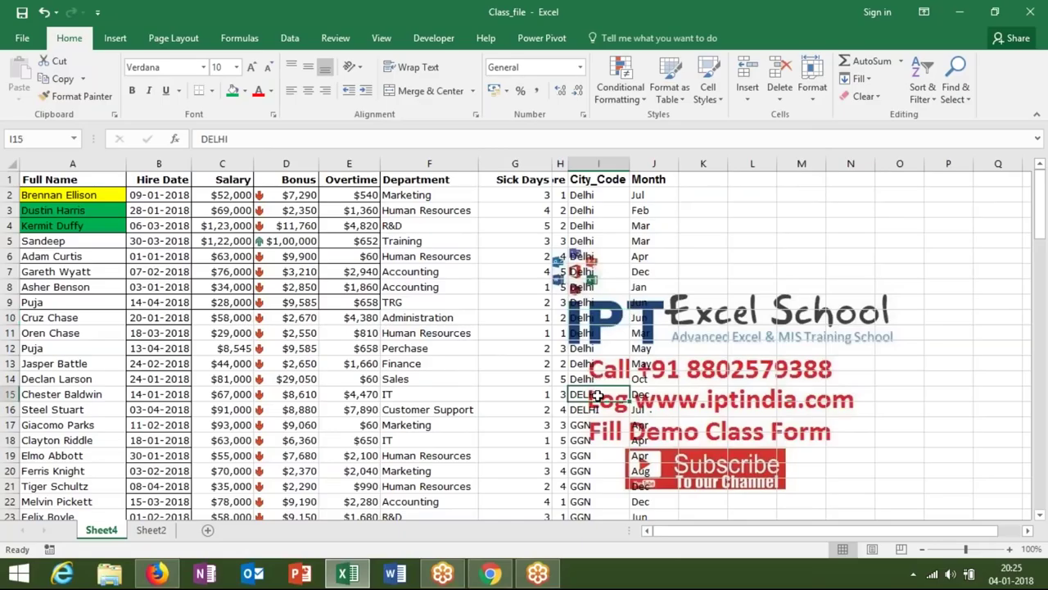
{"action": "left_click_drag", "start_coordinate": [599, 396], "coordinate": [599, 405]}
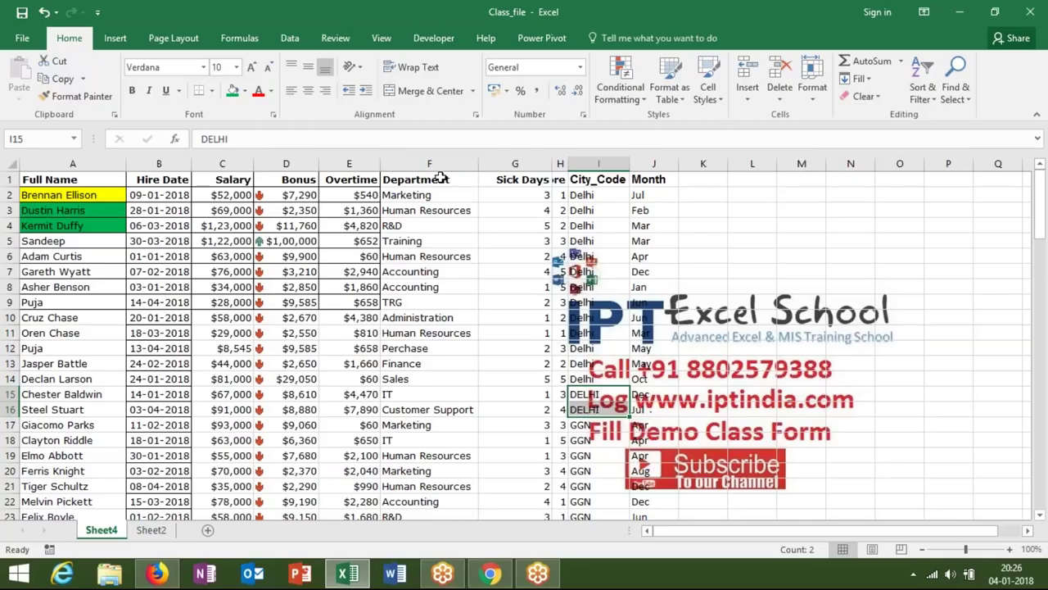
{"action": "left_click", "coordinate": [441, 178]}
{"action": "left_click_drag", "start_coordinate": [441, 178], "coordinate": [442, 302]}
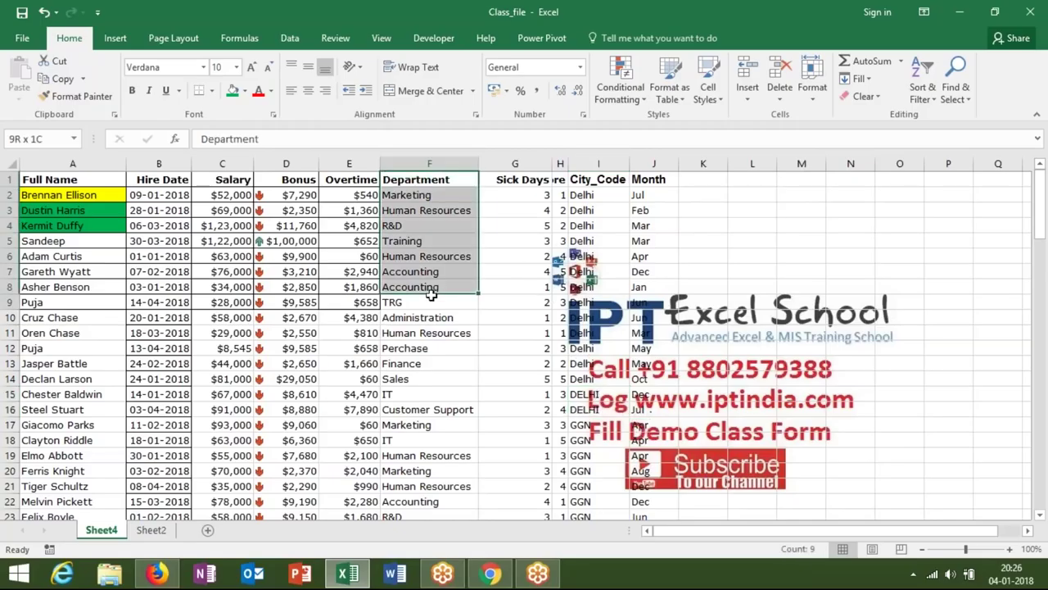
{"action": "left_click", "coordinate": [161, 540]}
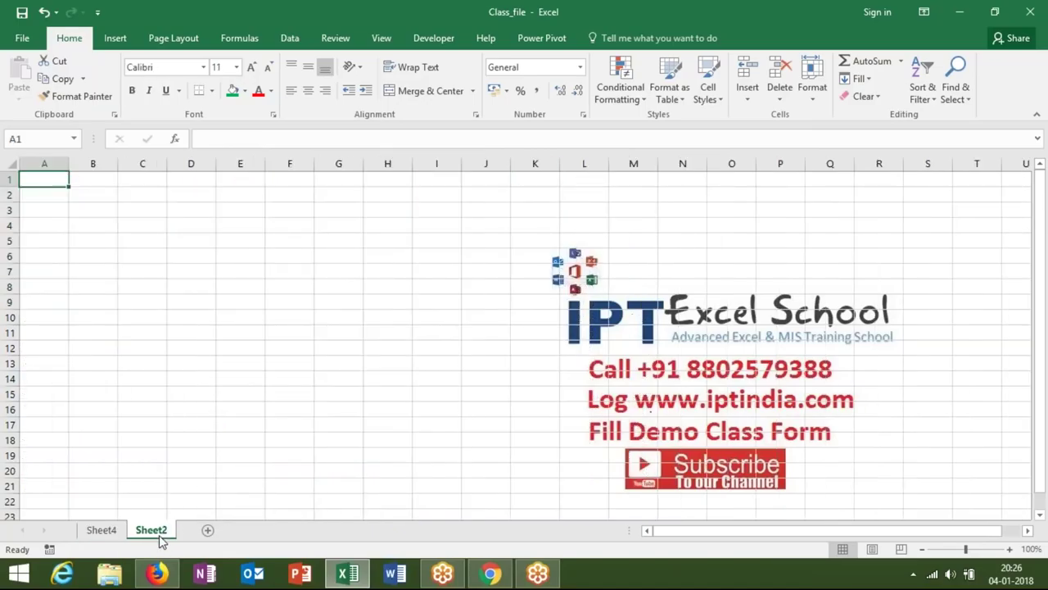
Enter labels Month and Sales in A1:A2 and fill months Jan through Aug across row 1.
{"action": "type", "text": "Na"}
{"action": "key", "text": "BackSpace"}
{"action": "key", "text": "BackSpace"}
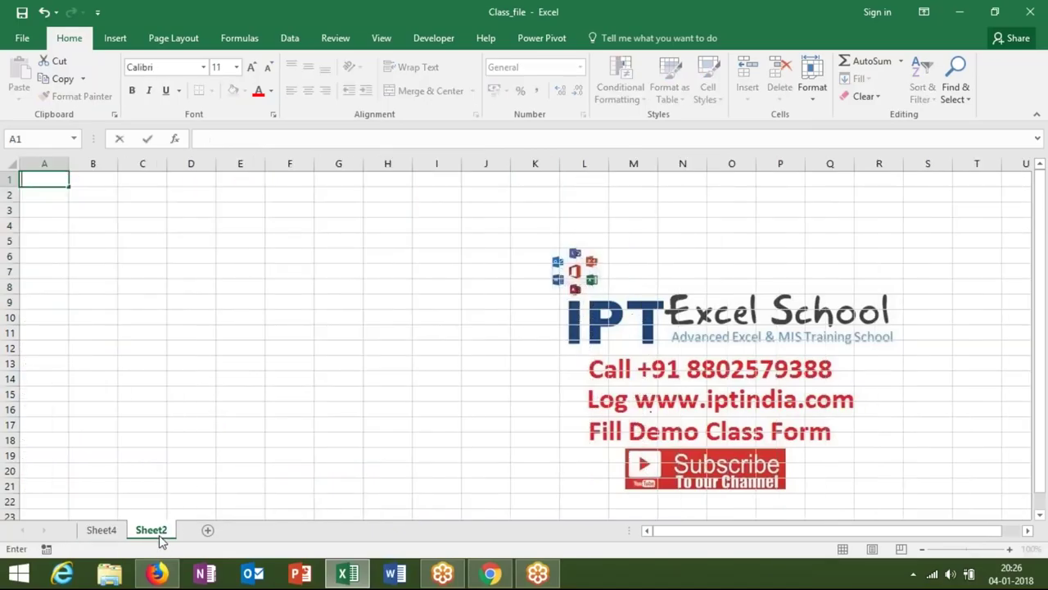
{"action": "type", "text": "M"}
{"action": "type", "text": "onth"}
{"action": "key", "text": "Return"}
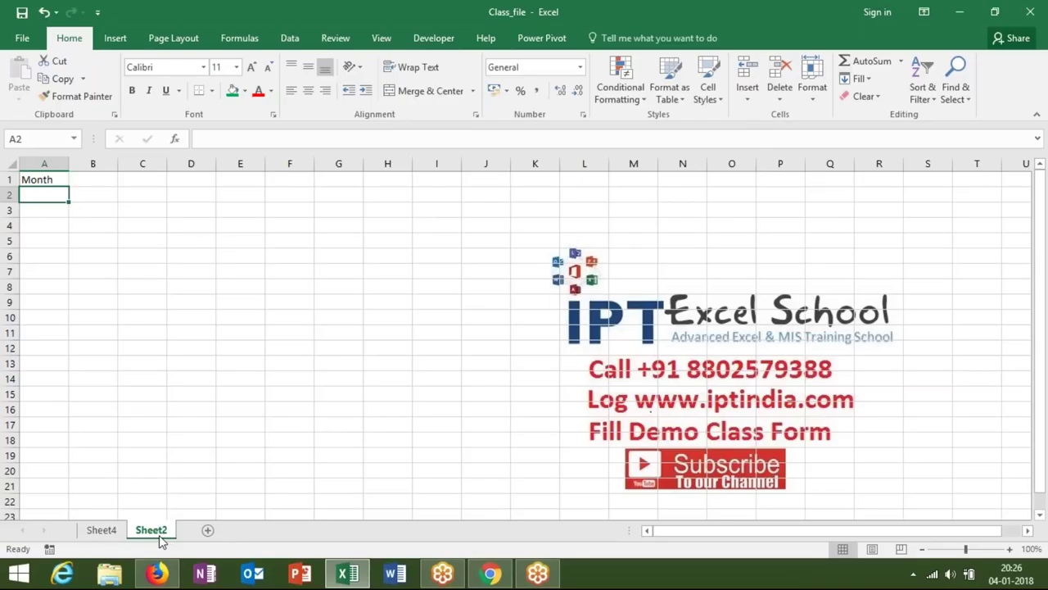
{"action": "type", "text": "Sl"}
{"action": "key", "text": "BackSpace"}
{"action": "key", "text": "BackSpace"}
{"action": "type", "text": "Sa"}
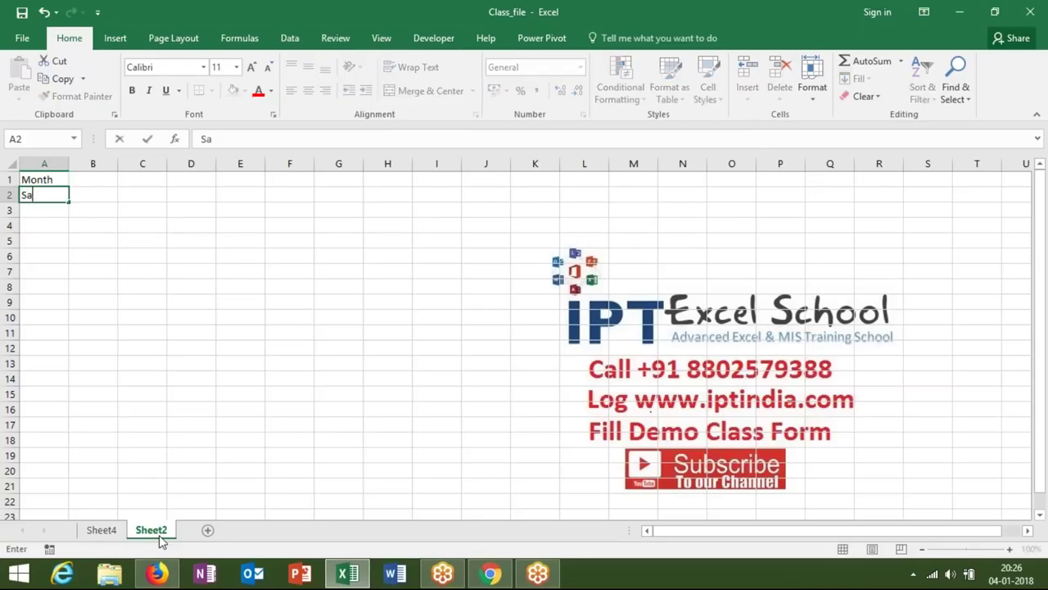
{"action": "type", "text": "les"}
{"action": "key", "text": "ctrl+Return"}
{"action": "key", "text": "Up"}
{"action": "key", "text": "Right"}
{"action": "type", "text": "J"}
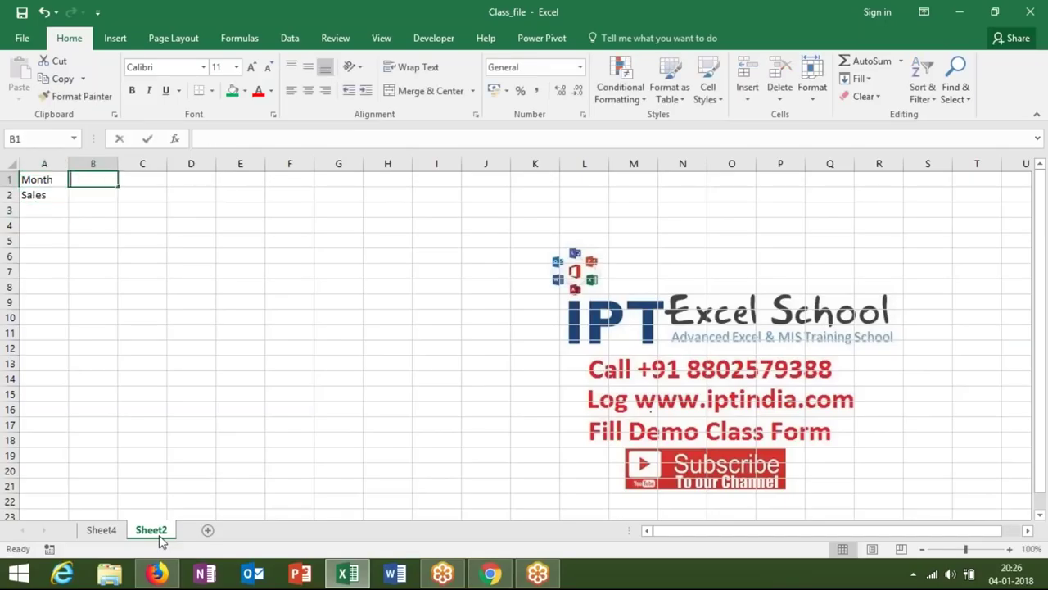
{"action": "type", "text": "an"}
{"action": "key", "text": "ctrl+Return"}
{"action": "left_click_drag", "start_coordinate": [118, 187], "coordinate": [436, 181]}
{"action": "left_click", "coordinate": [105, 192]}
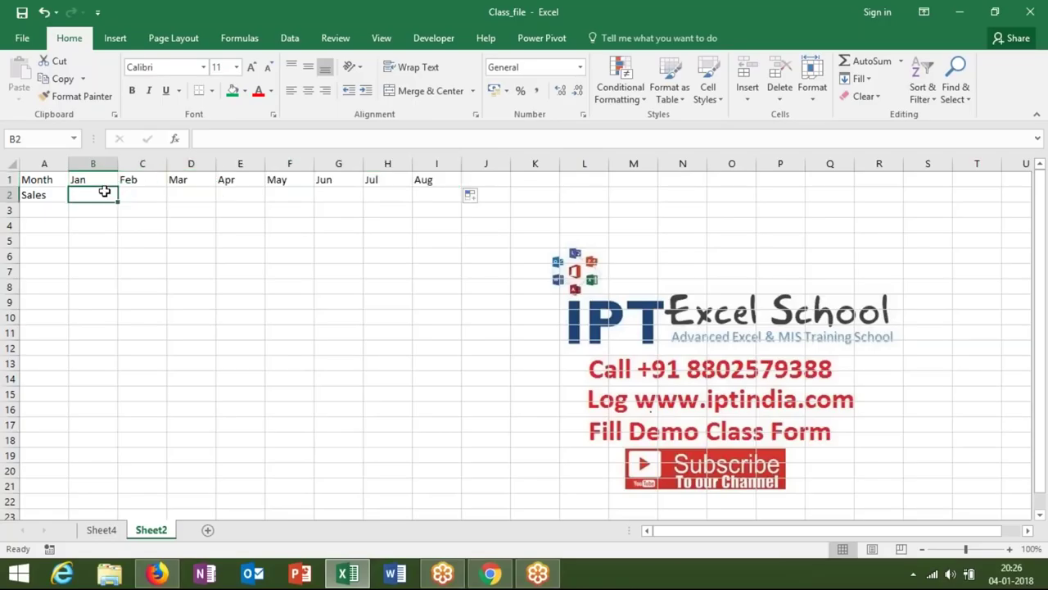
Enter =RANDBETWEEN(10,90) in cell B2.
{"action": "type", "text": "800"}
{"action": "key", "text": "BackSpace"}
{"action": "key", "text": "BackSpace"}
{"action": "key", "text": "BackSpace"}
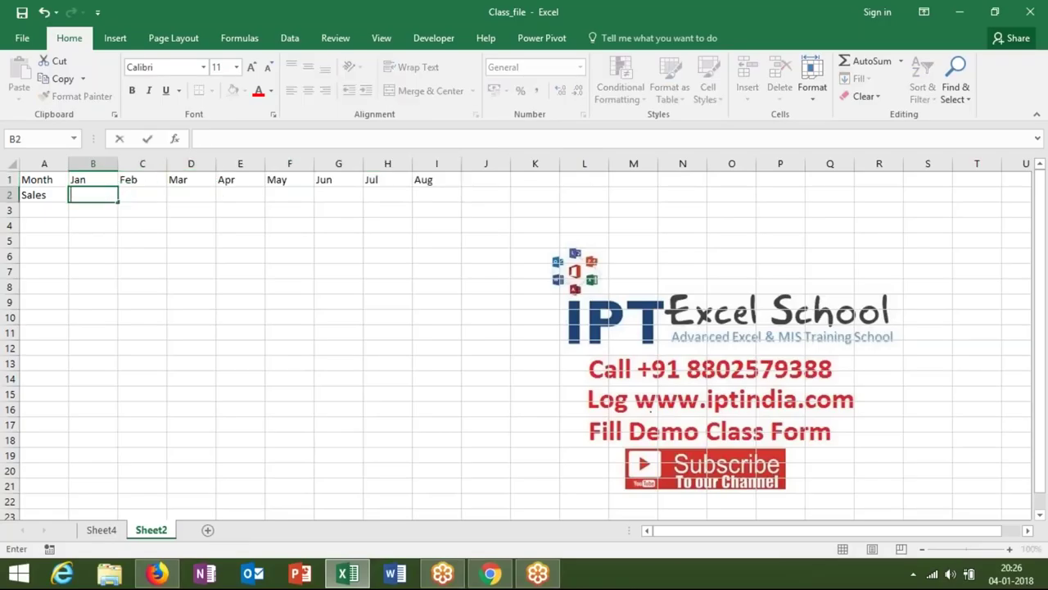
{"action": "type", "text": "=ra"}
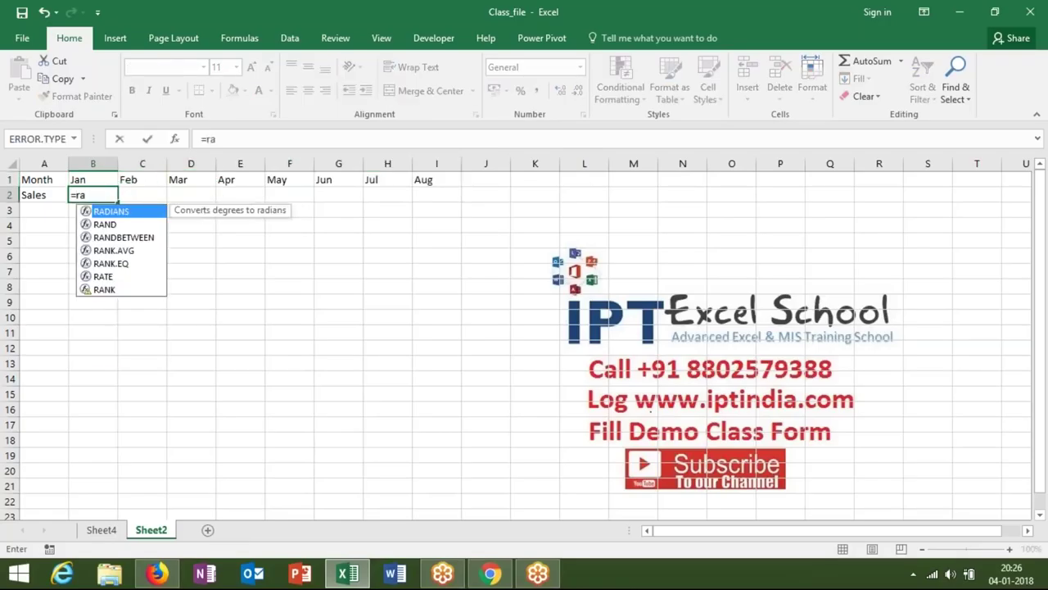
{"action": "key", "text": "Down"}
{"action": "key", "text": "Down"}
{"action": "key", "text": "Tab"}
{"action": "type", "text": "20"}
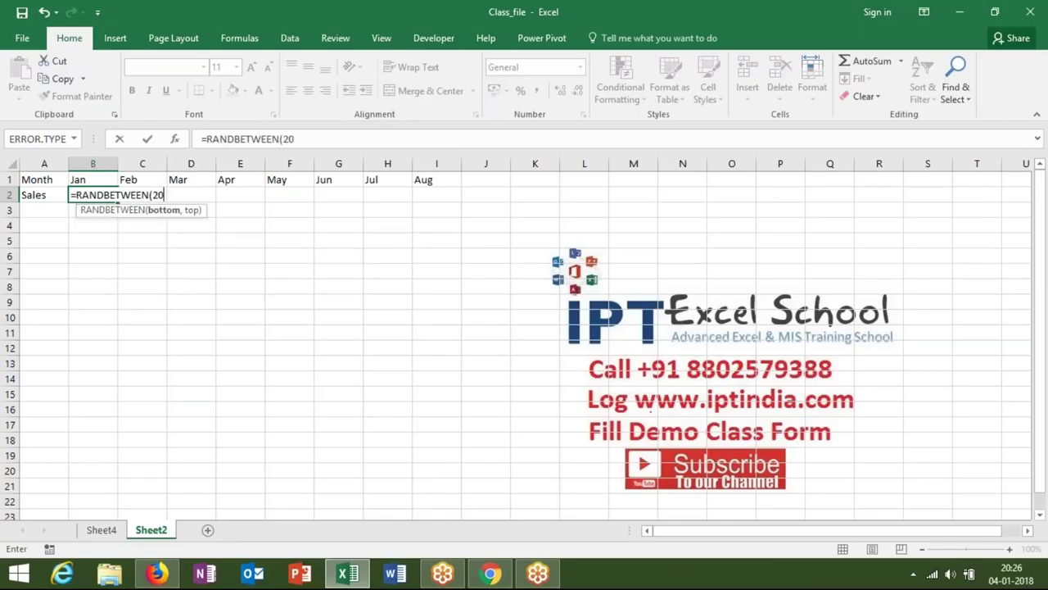
{"action": "key", "text": "BackSpace"}
{"action": "key", "text": "BackSpace"}
{"action": "type", "text": "10,9"}
{"action": "type", "text": "0"}
{"action": "key", "text": "Return"}
Fill the formula across B2:I2 with Ctrl+R and paste it back as values.
{"action": "left_click", "coordinate": [92, 194]}
{"action": "left_click_drag", "start_coordinate": [93, 194], "coordinate": [436, 195]}
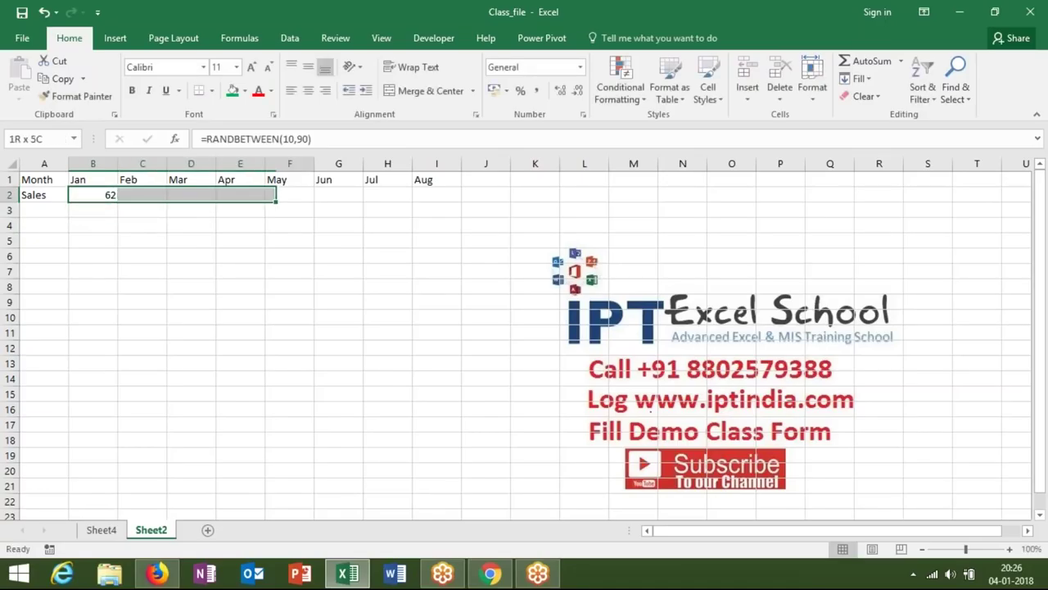
{"action": "key", "text": "ctrl+r"}
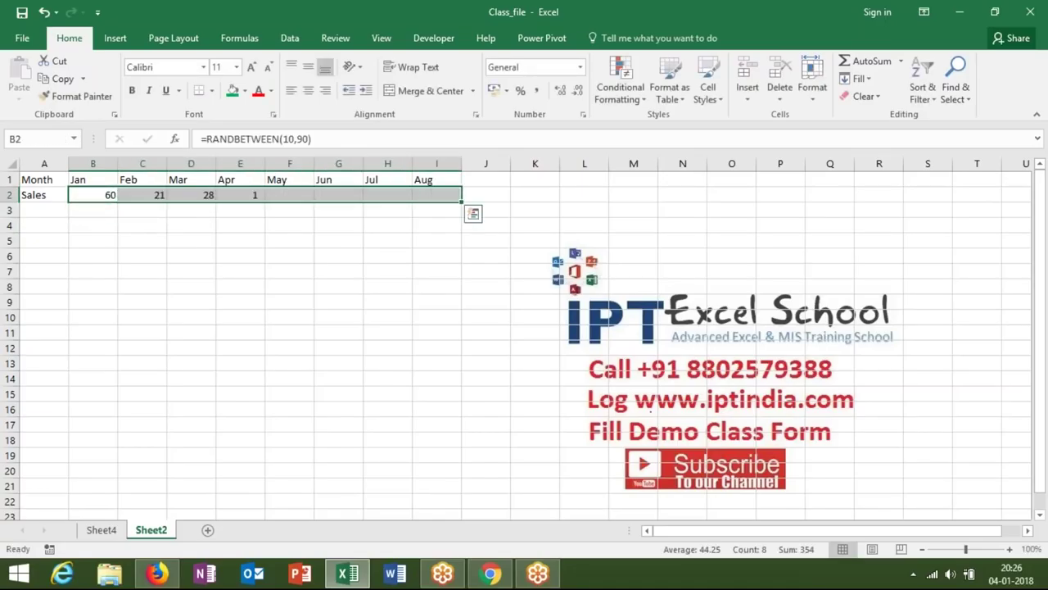
{"action": "key", "text": "ctrl+c"}
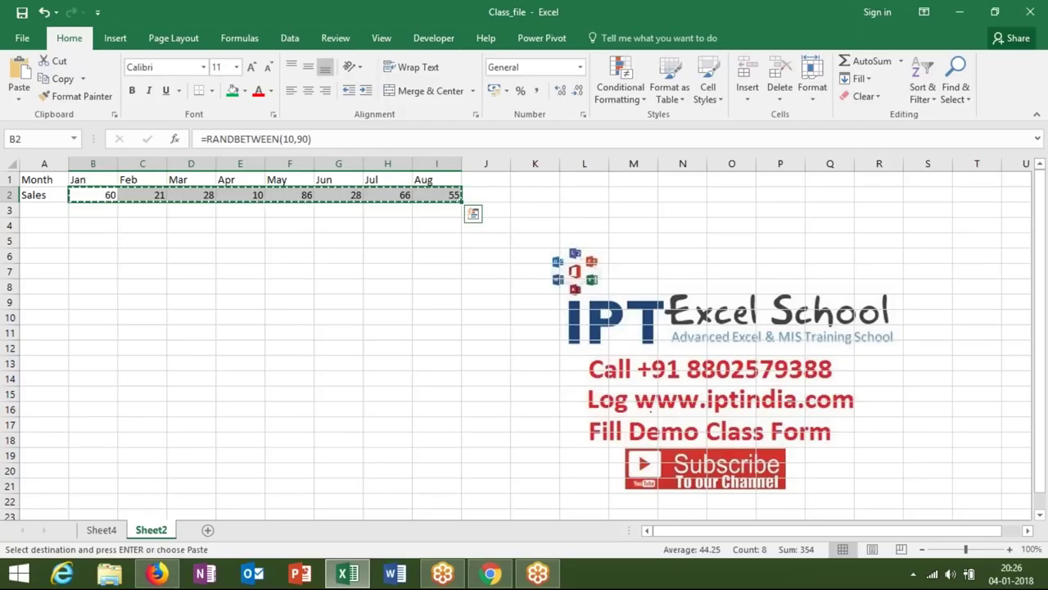
{"action": "left_click", "coordinate": [19, 92]}
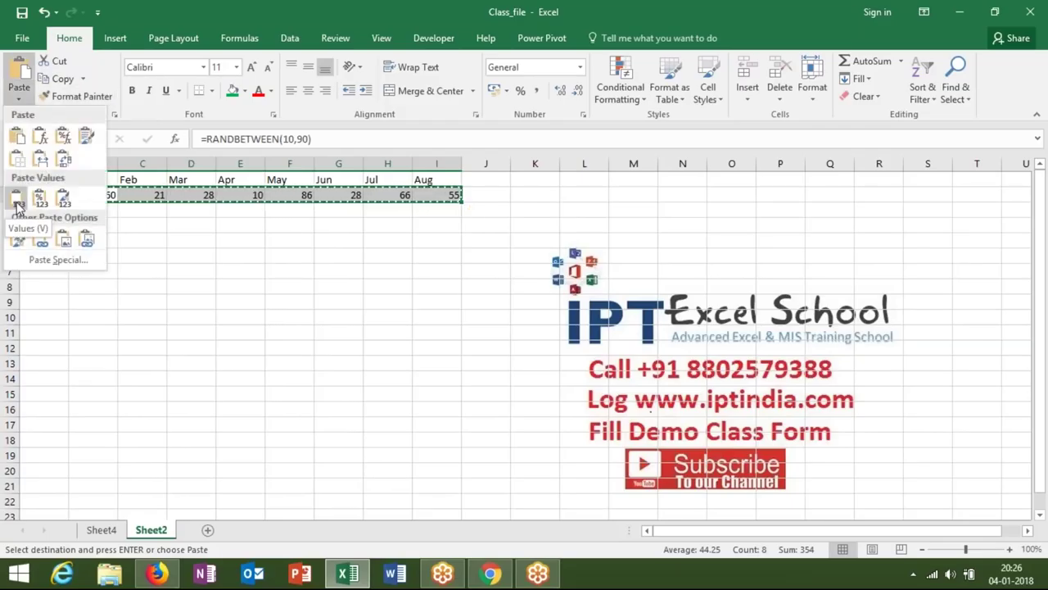
{"action": "left_click", "coordinate": [18, 201]}
{"action": "key", "text": "Escape"}
Select the month and sales data B1:I2, excluding the labels.
{"action": "key", "text": "Up"}
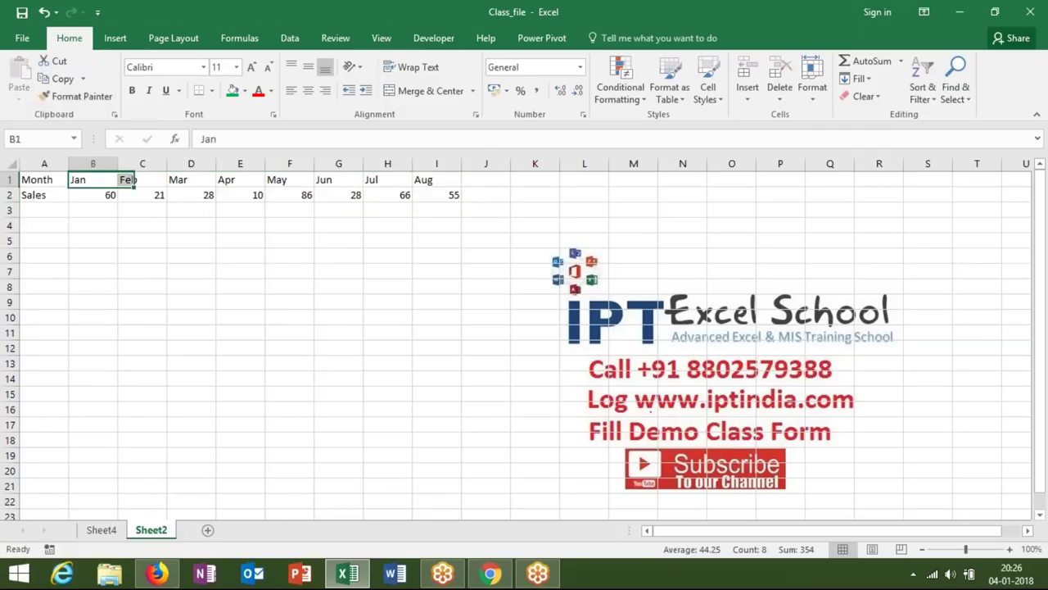
{"action": "key", "text": "Left"}
{"action": "key", "text": "ctrl+shift+Right"}
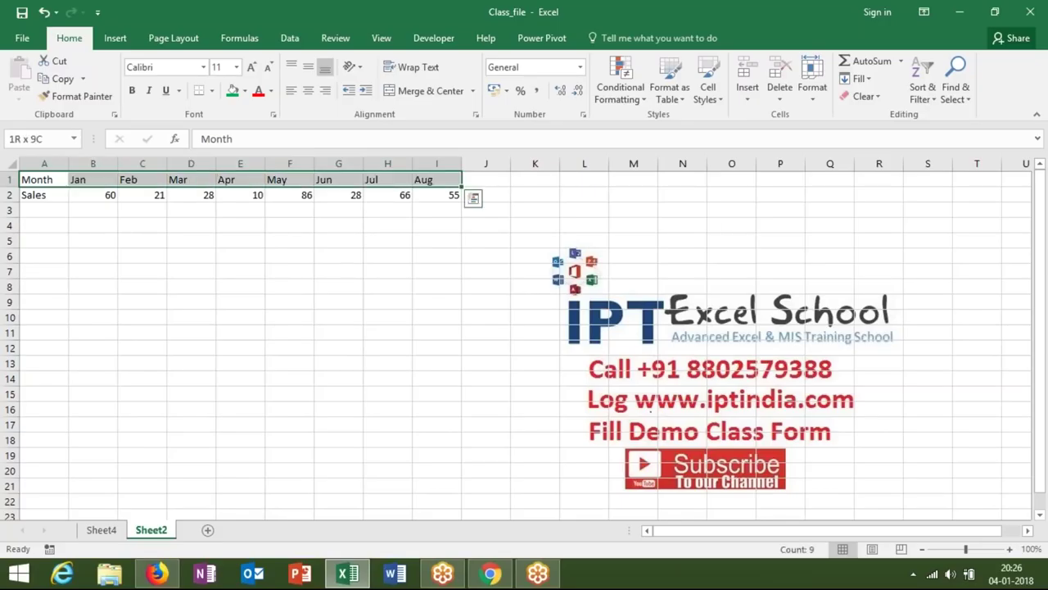
{"action": "left_click", "coordinate": [44, 179]}
{"action": "left_click", "coordinate": [44, 195]}
{"action": "left_click", "coordinate": [93, 195]}
{"action": "left_click", "coordinate": [93, 179]}
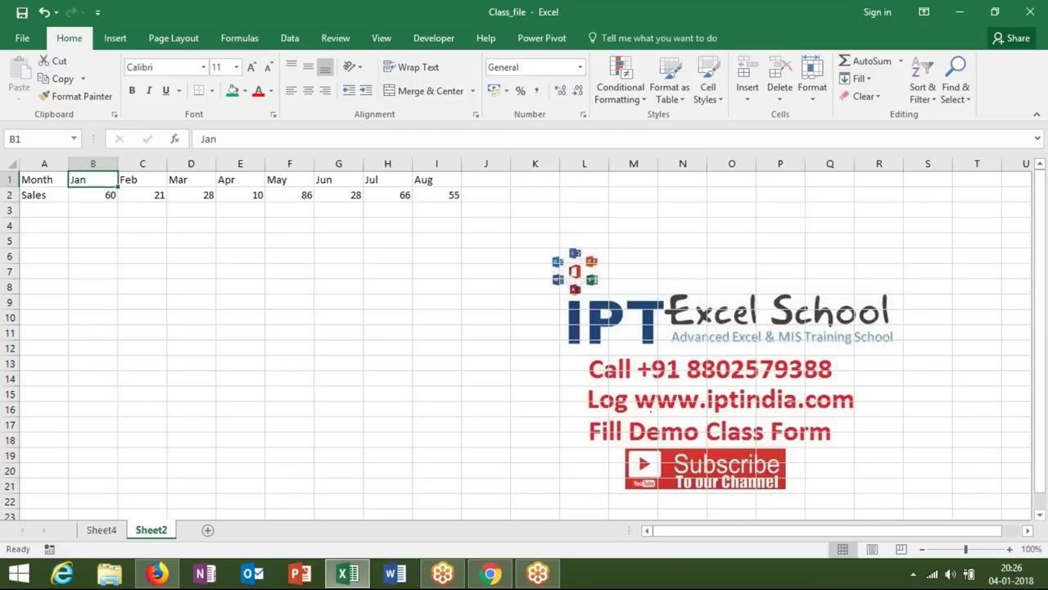
{"action": "left_click_drag", "start_coordinate": [93, 179], "coordinate": [437, 195]}
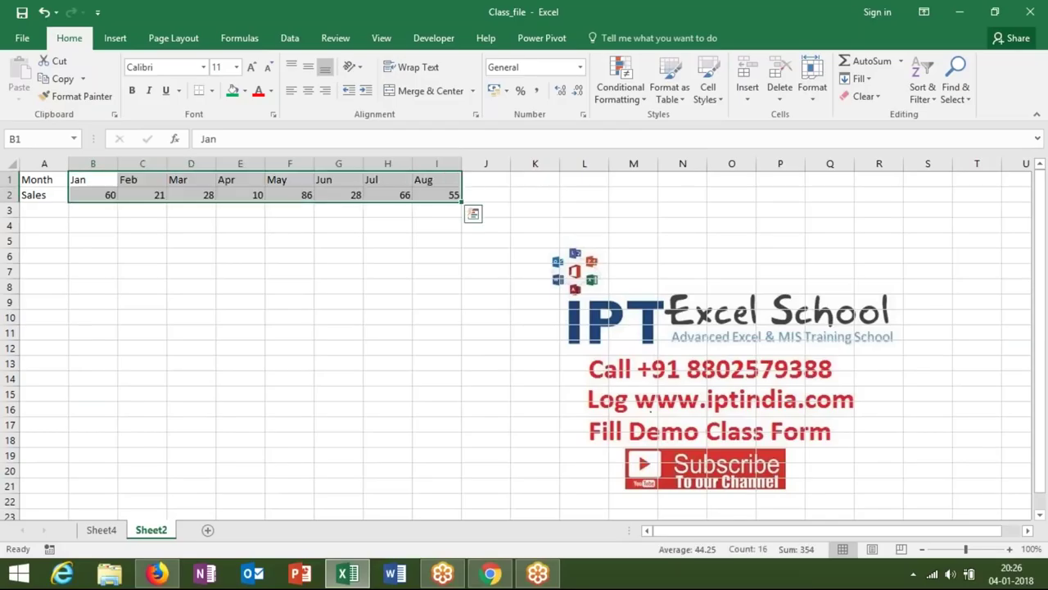
Open Custom Sort for B1:I2 and set the orientation to sort left to right.
{"action": "left_click", "coordinate": [620, 86]}
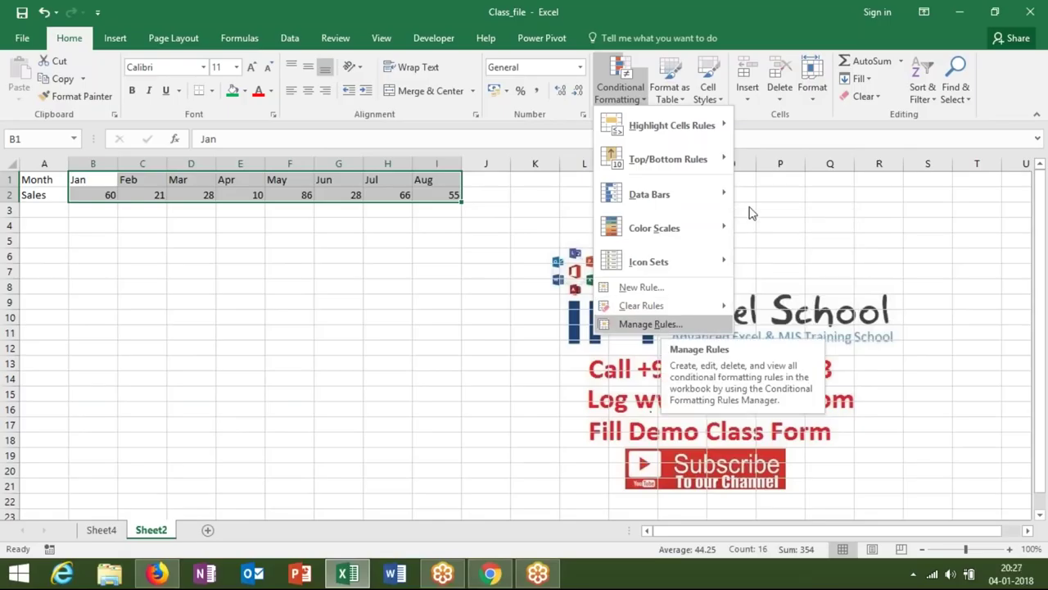
{"action": "left_click", "coordinate": [920, 102]}
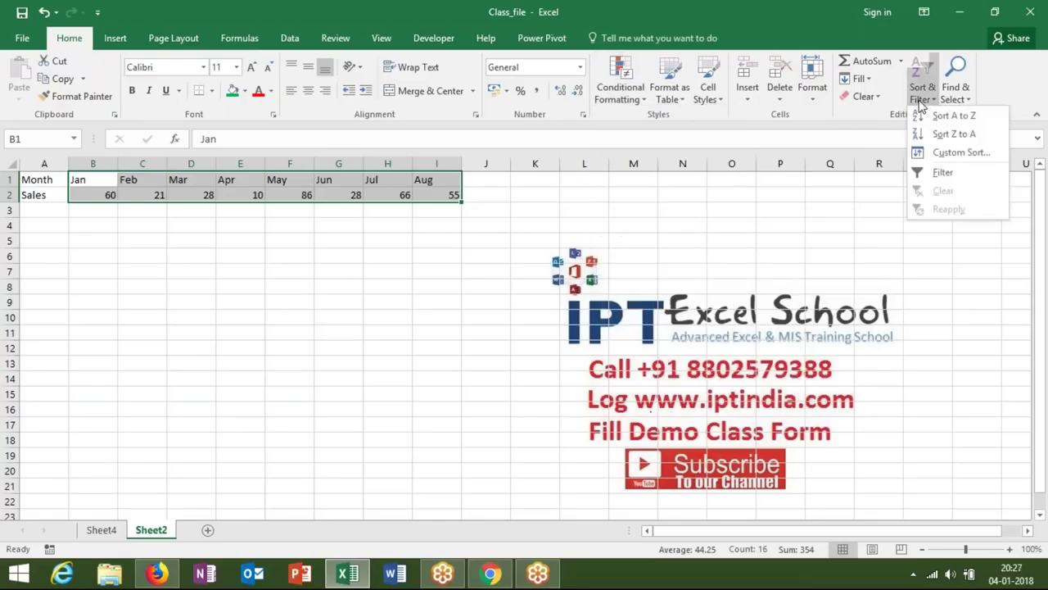
{"action": "left_click", "coordinate": [947, 153]}
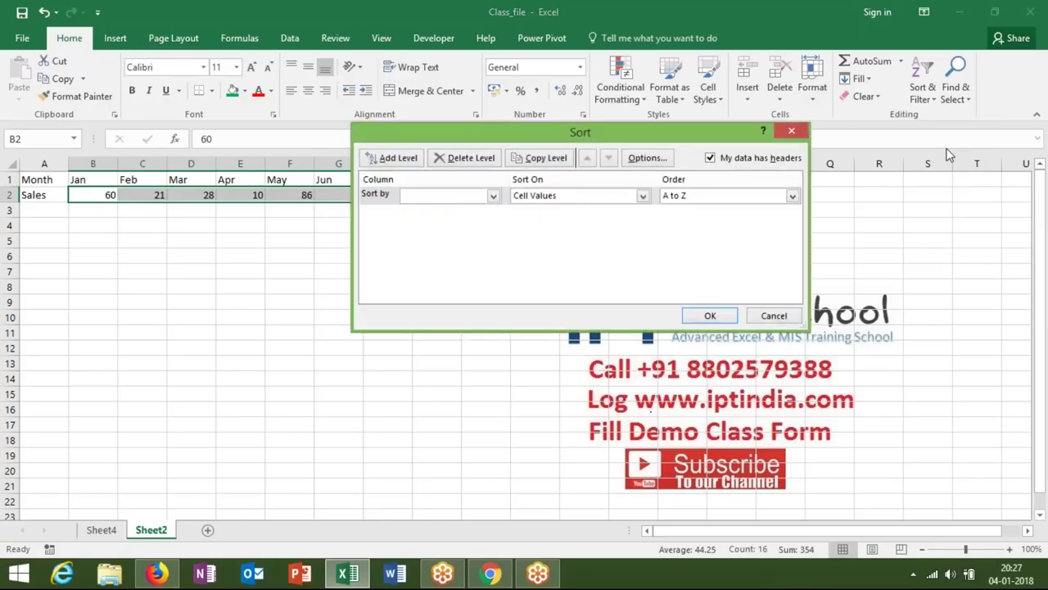
{"action": "left_click", "coordinate": [473, 195]}
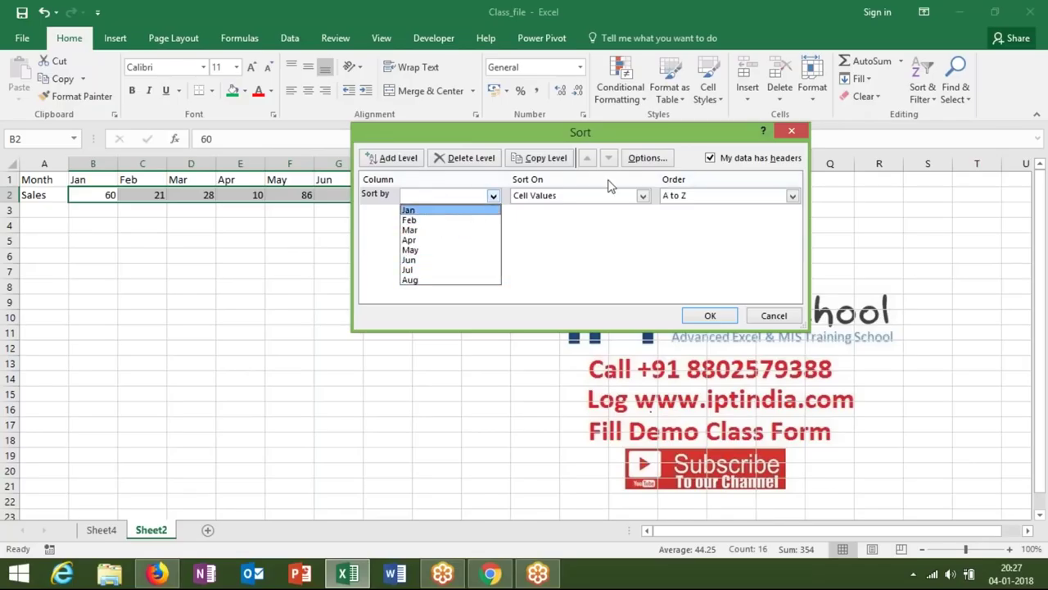
{"action": "left_click", "coordinate": [645, 163]}
{"action": "left_click", "coordinate": [644, 159]}
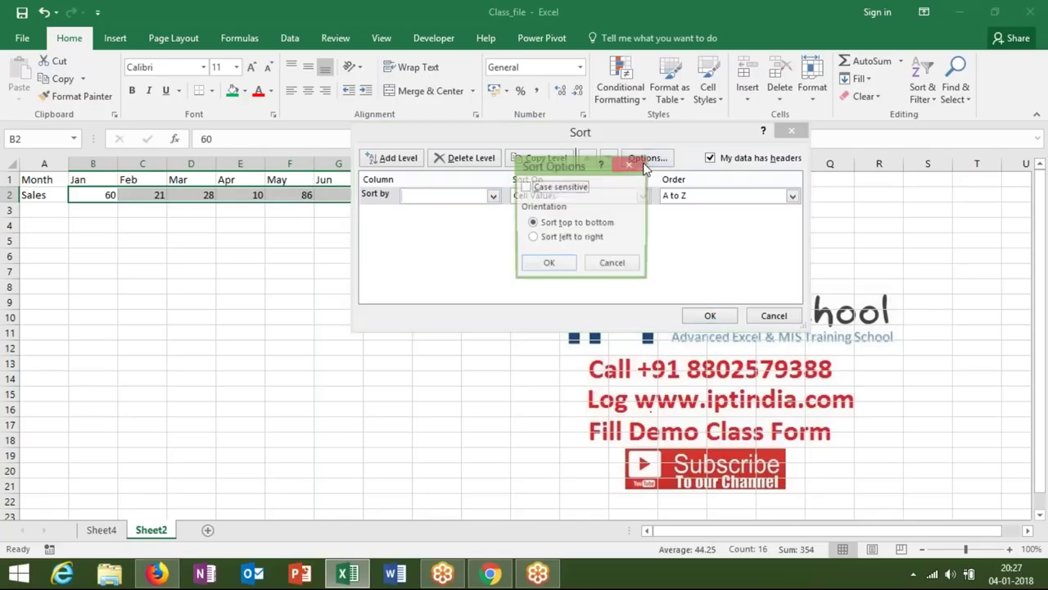
{"action": "left_click", "coordinate": [589, 237]}
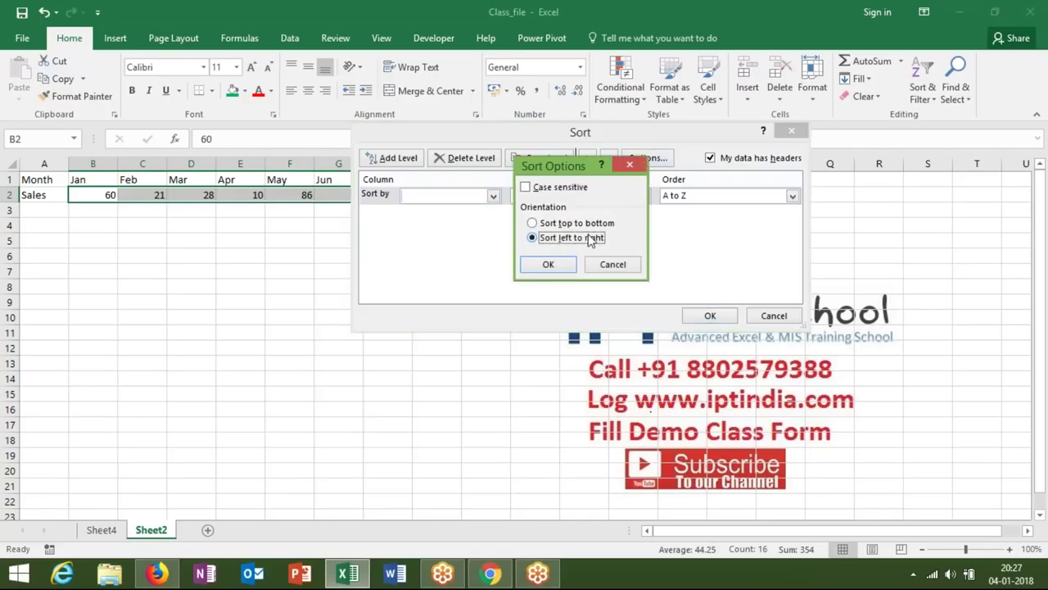
Sort the months by Row 2 (Sales) smallest to largest, then return to Sheet4.
{"action": "left_click", "coordinate": [557, 266]}
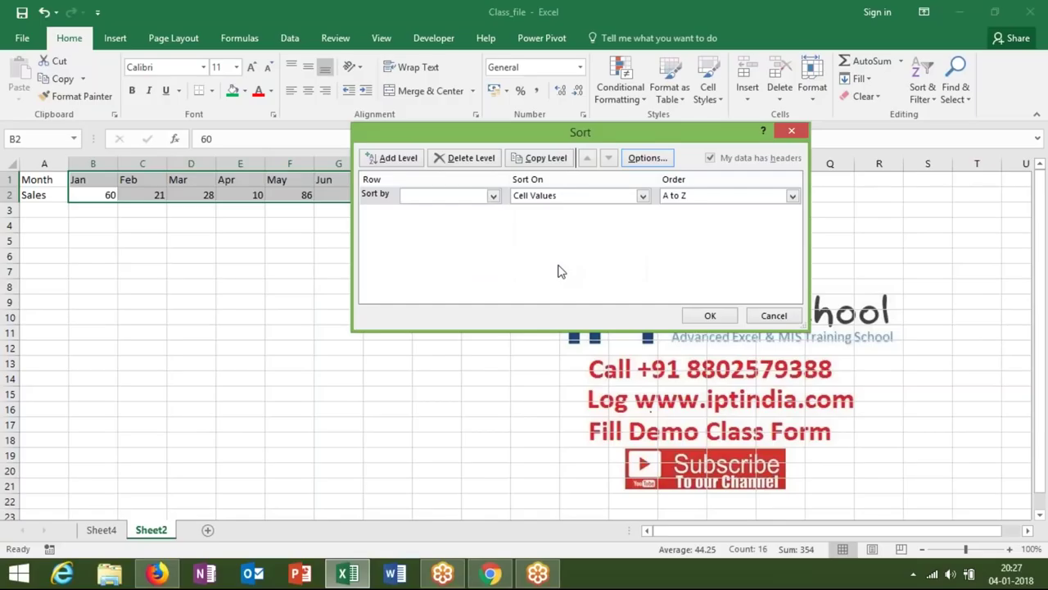
{"action": "left_click", "coordinate": [461, 194]}
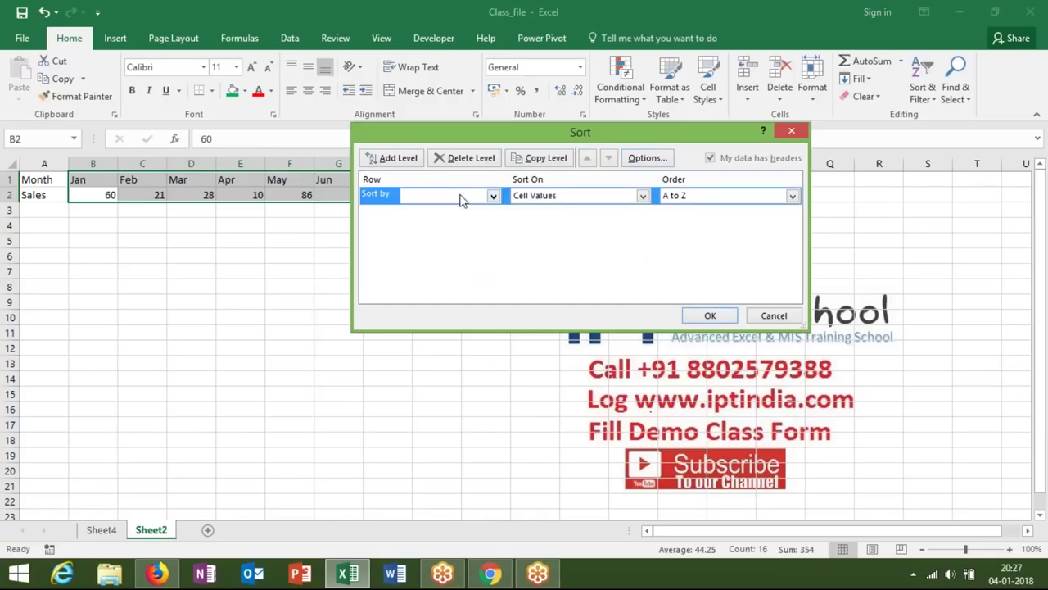
{"action": "left_click", "coordinate": [461, 195]}
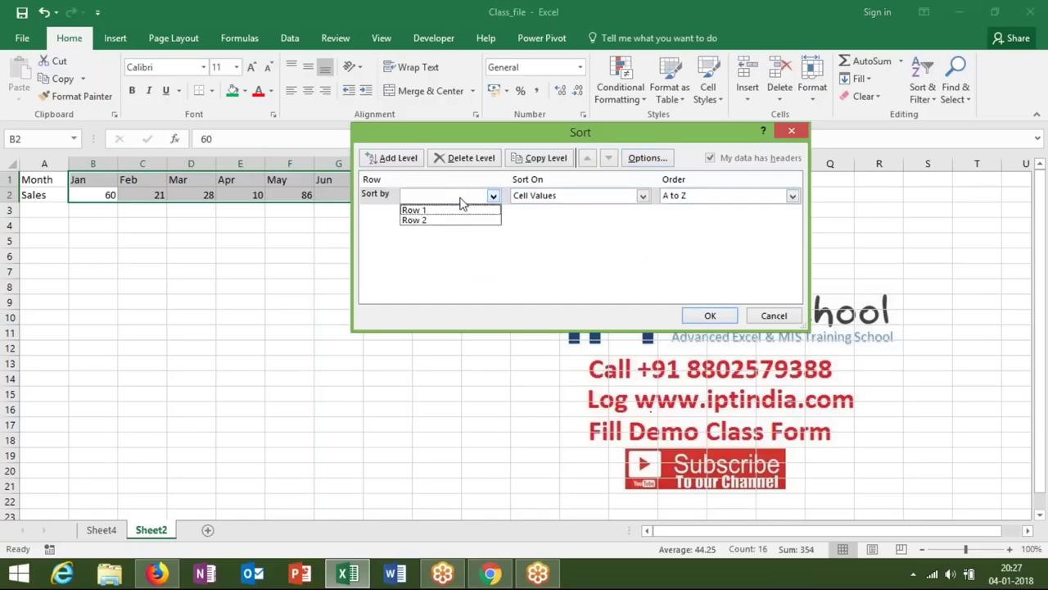
{"action": "left_click", "coordinate": [460, 220]}
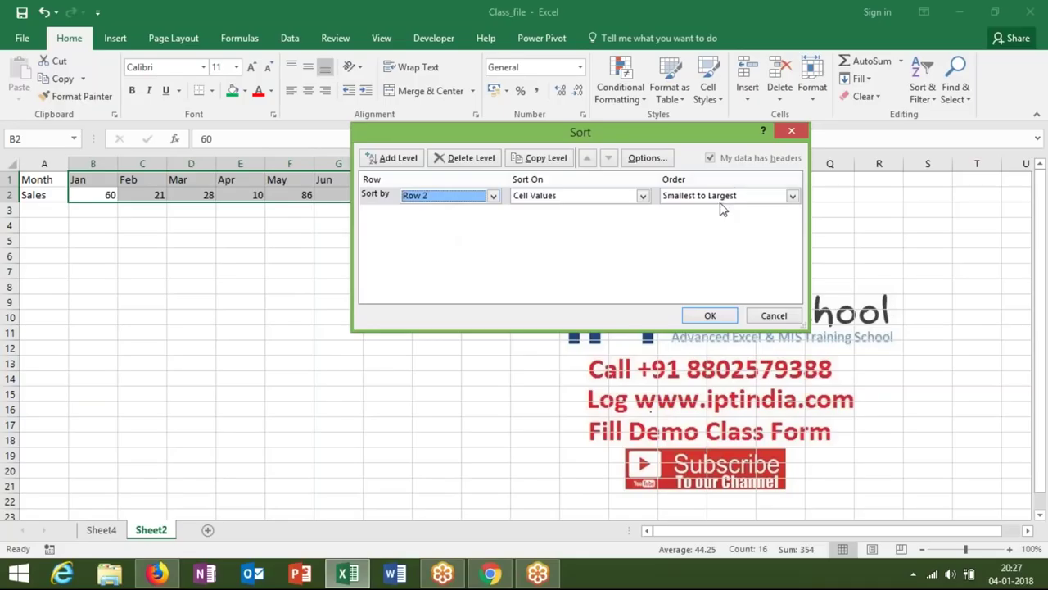
{"action": "left_click", "coordinate": [709, 316]}
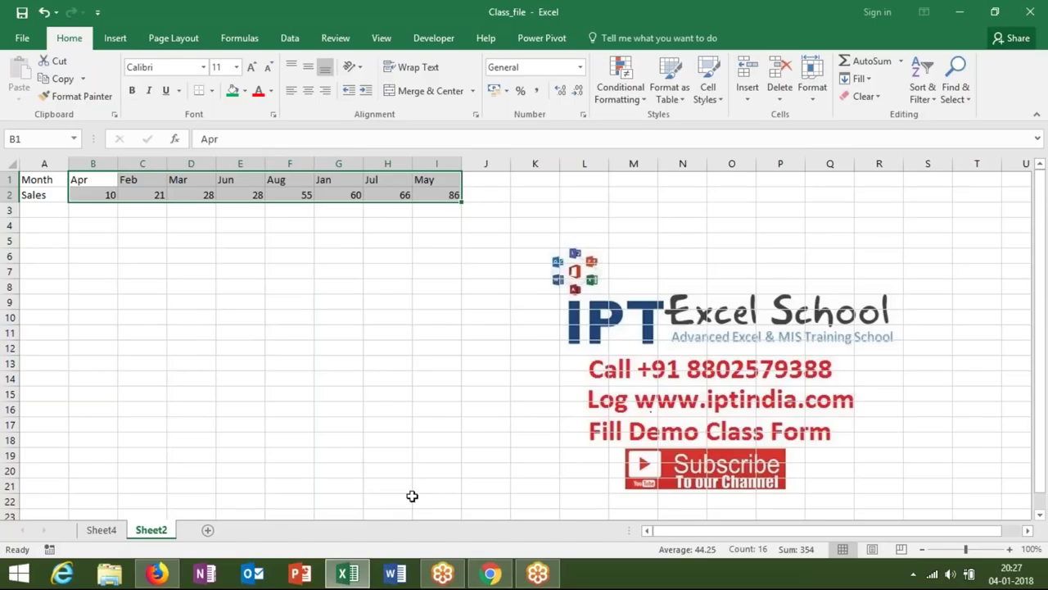
{"action": "left_click", "coordinate": [102, 531]}
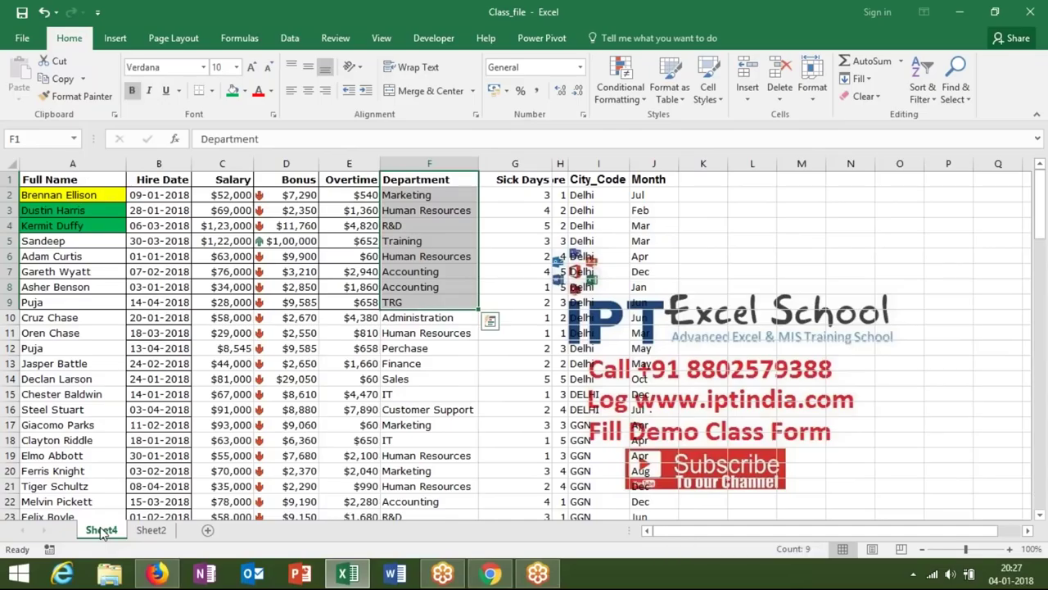
Bring up Sheet4's employee table and select the hire date cell in row 3.
{"action": "left_click", "coordinate": [354, 366]}
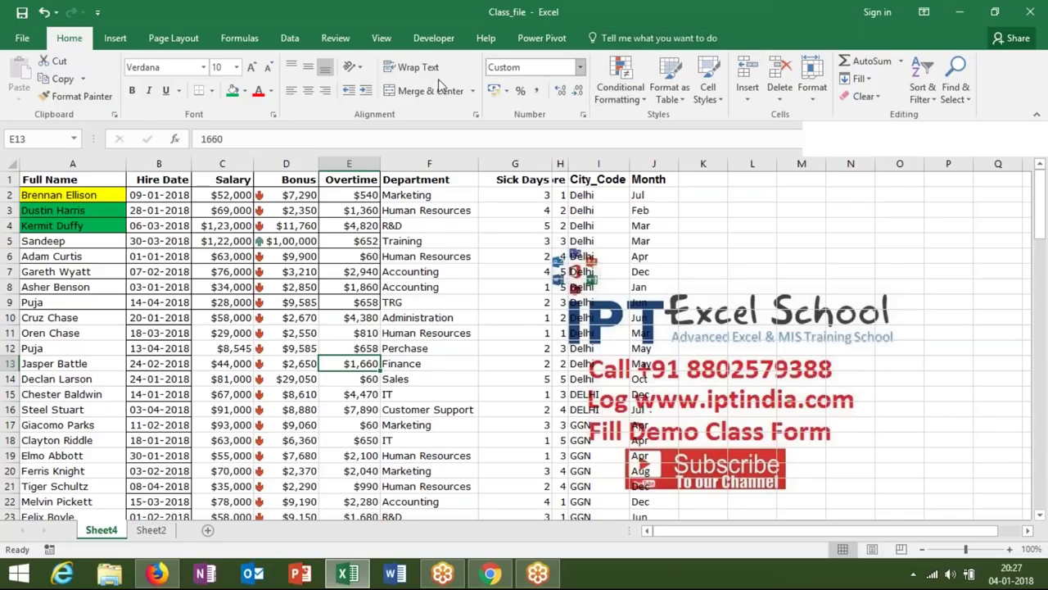
{"action": "left_click", "coordinate": [115, 258]}
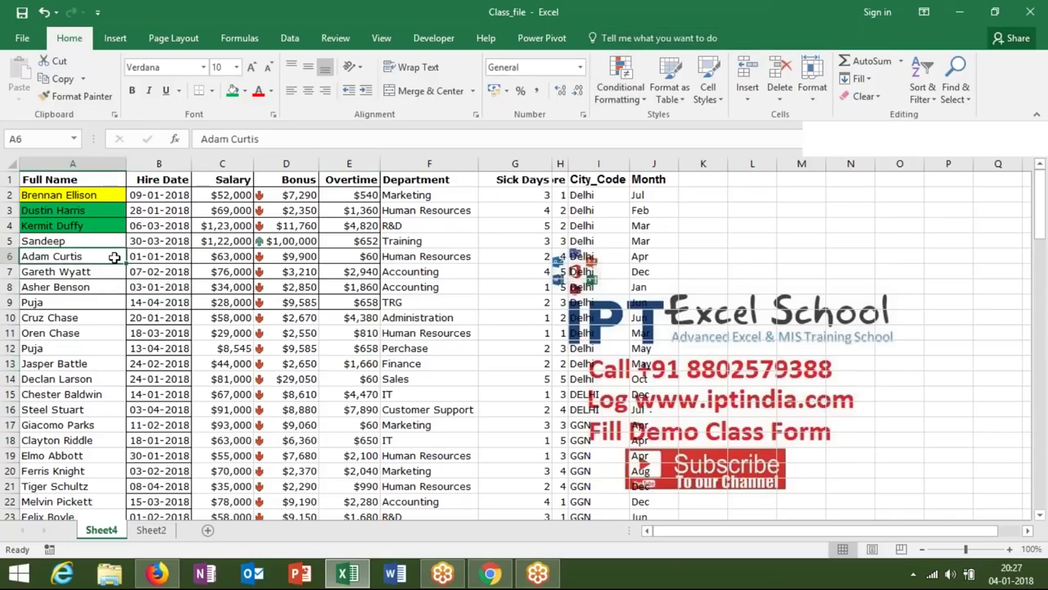
{"action": "left_click", "coordinate": [144, 212]}
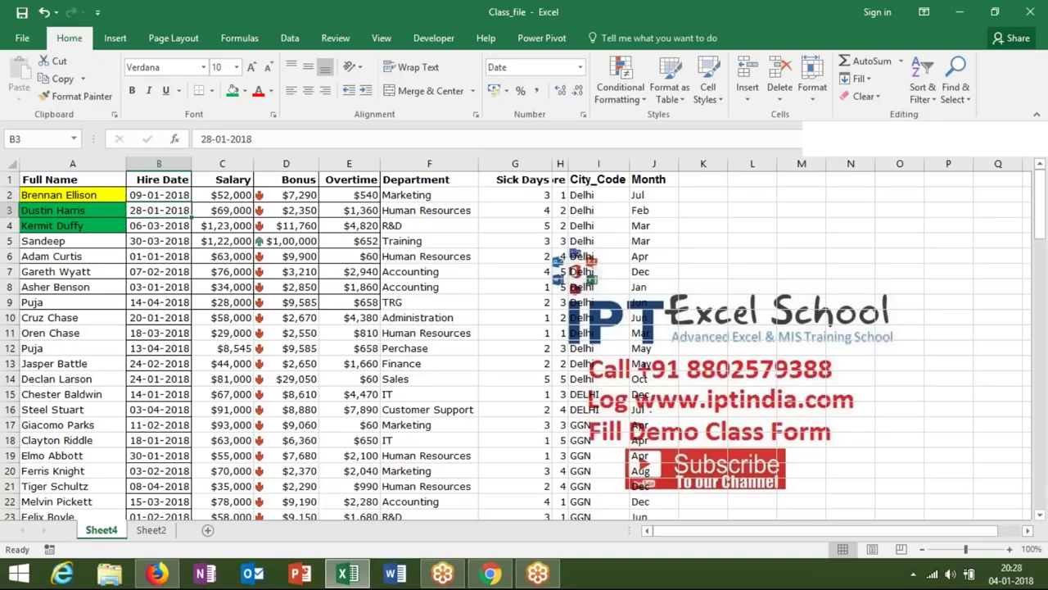
Insert blank rows above rows 3, 5 and 7 between the top employee records.
{"action": "key", "text": "shift+space"}
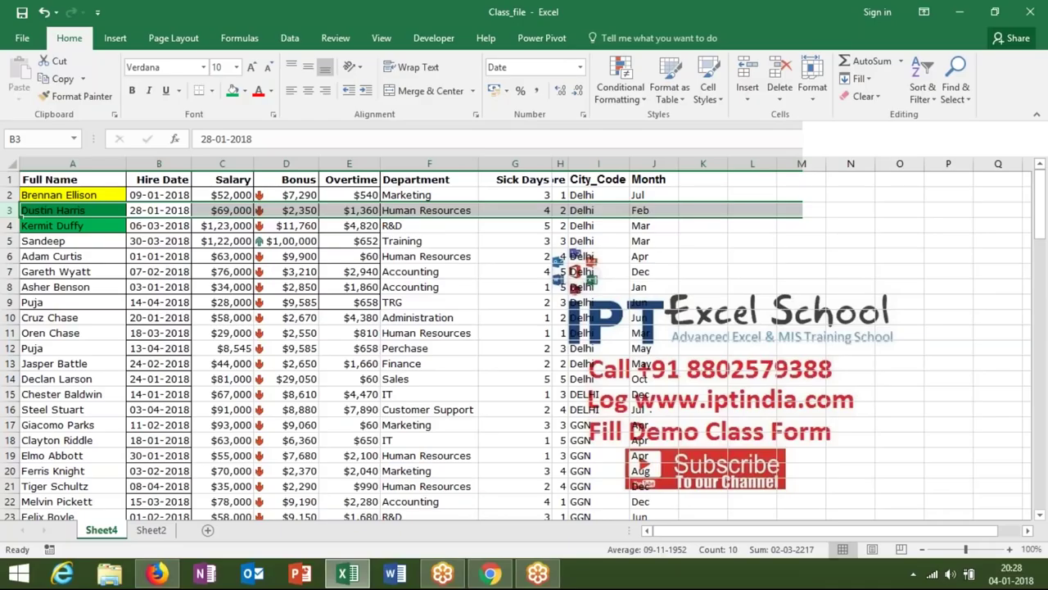
{"action": "key", "text": "ctrl+shift+plus"}
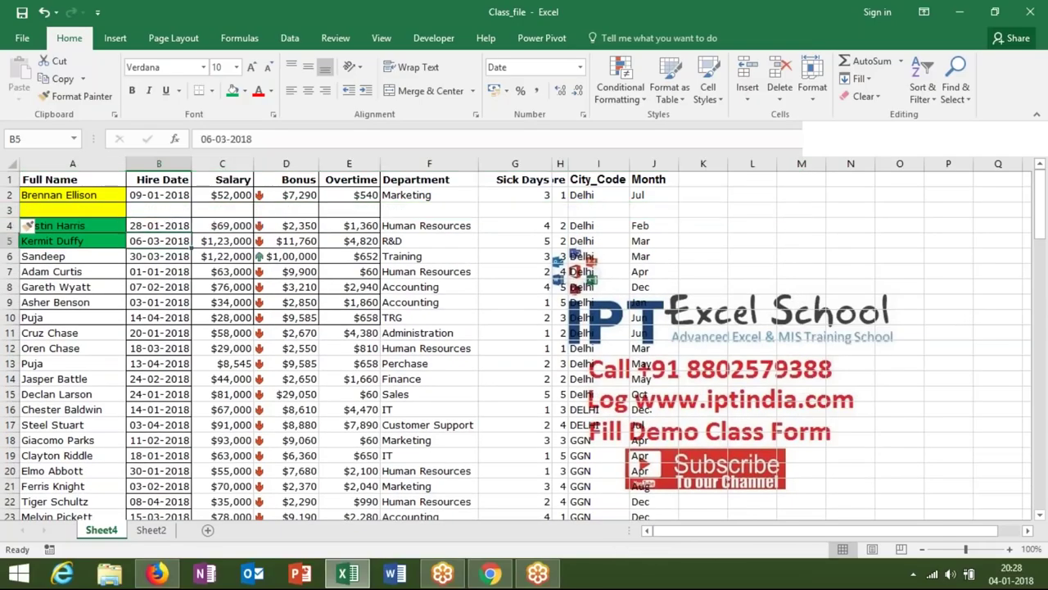
{"action": "key", "text": "shift+space"}
{"action": "key", "text": "ctrl+shift+plus"}
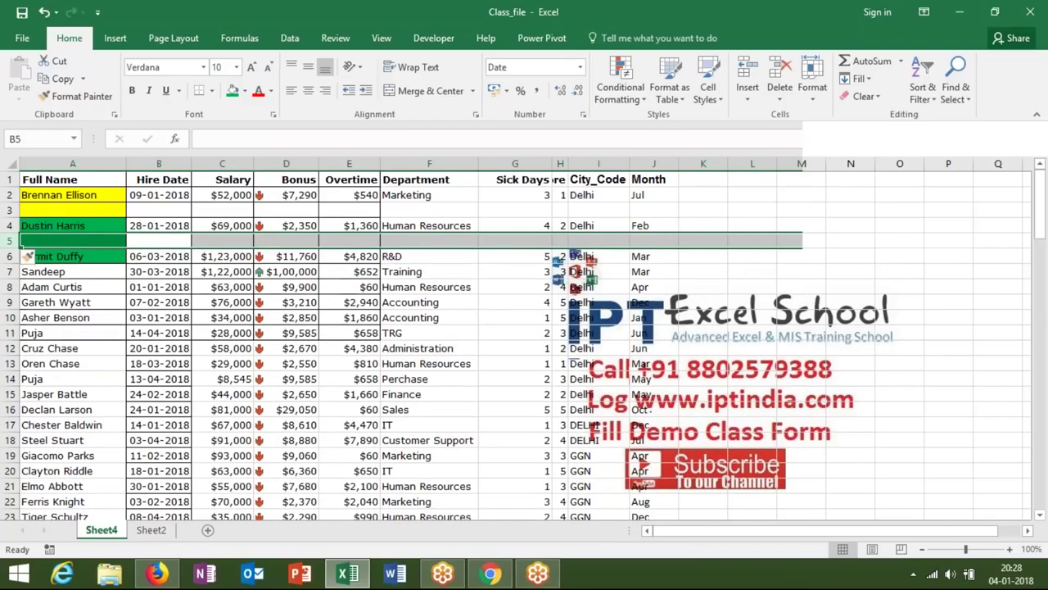
{"action": "left_click", "coordinate": [158, 271]}
{"action": "key", "text": "shift+space"}
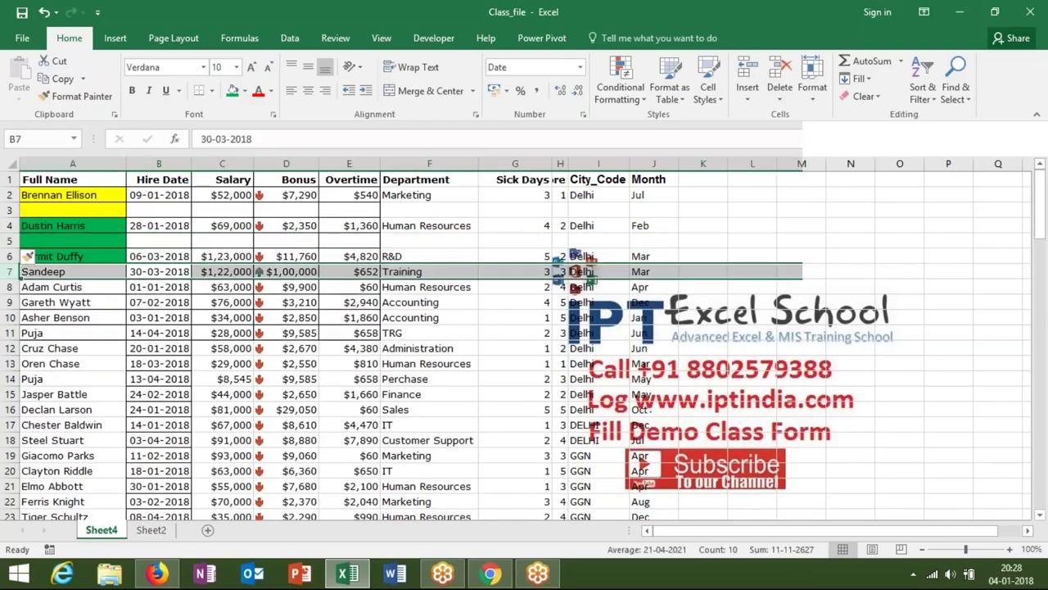
{"action": "key", "text": "ctrl+shift+plus"}
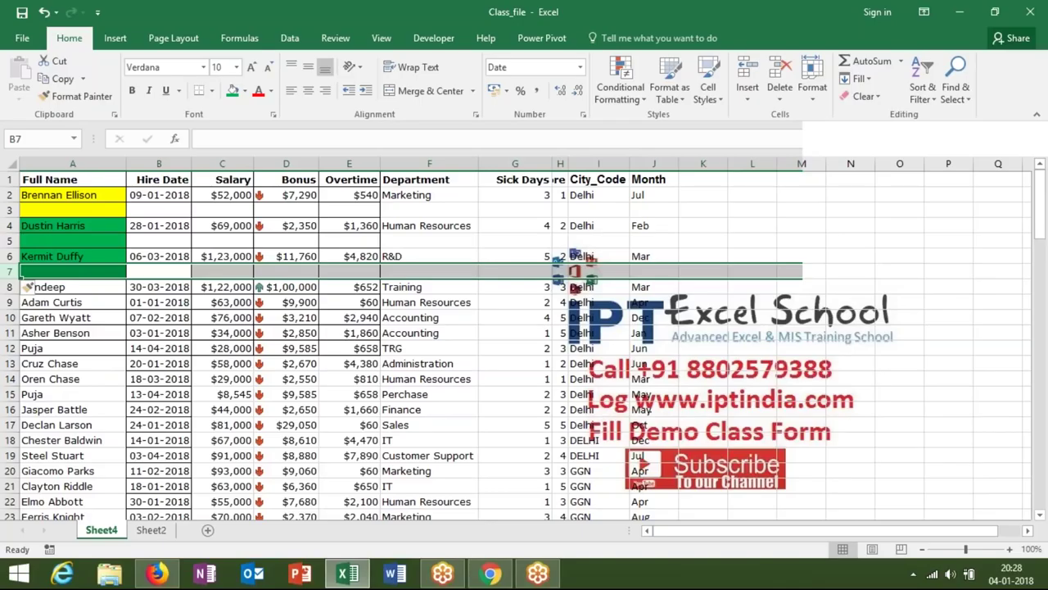
Undo the inserted blank rows and return to the Full Name header cell.
{"action": "key", "text": "ctrl+z"}
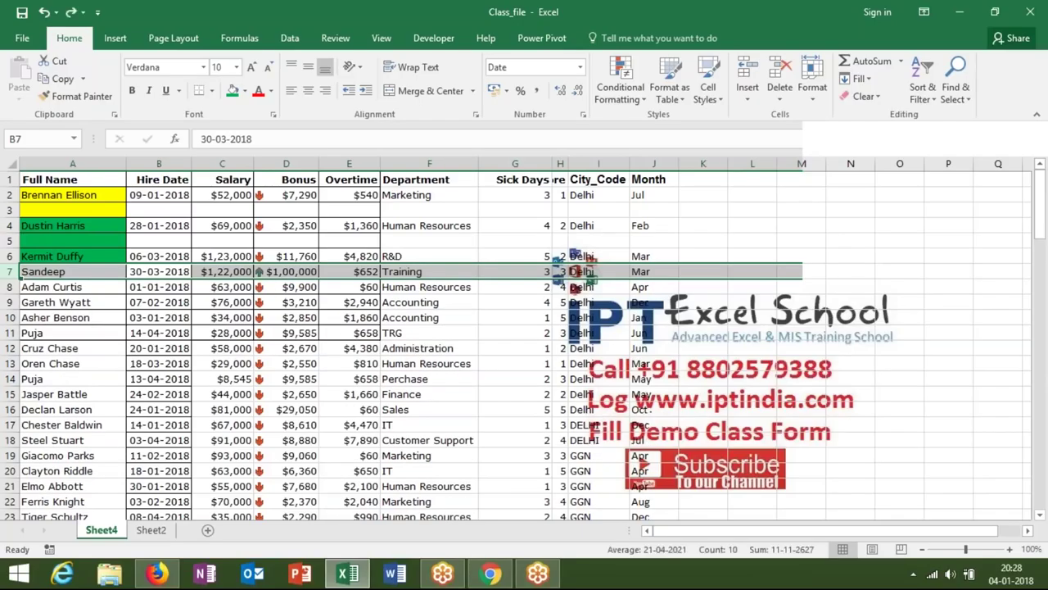
{"action": "key", "text": "ctrl+z"}
{"action": "key", "text": "ctrl+z"}
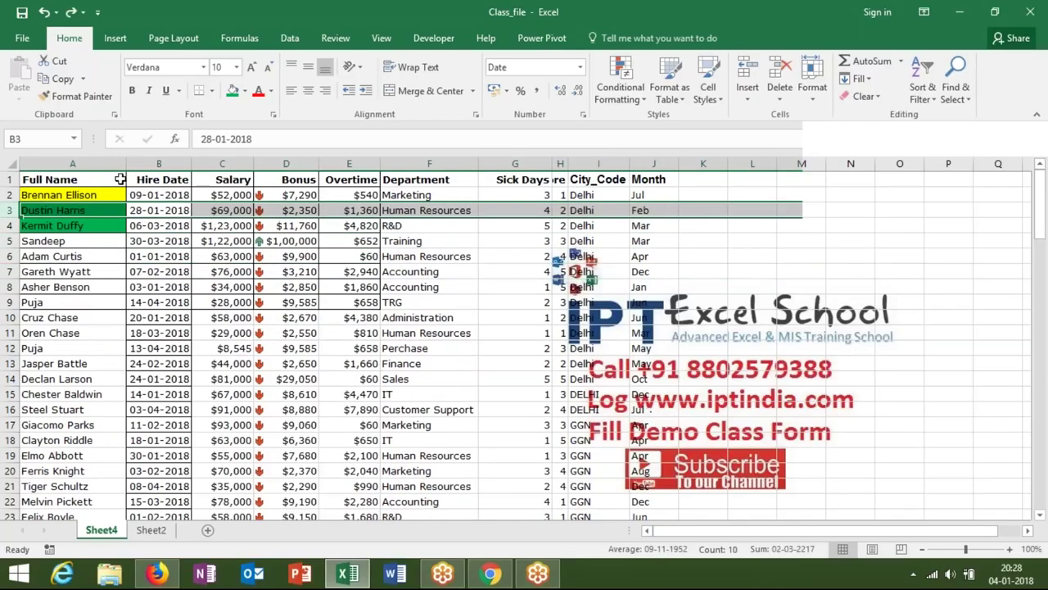
{"action": "left_click", "coordinate": [121, 178]}
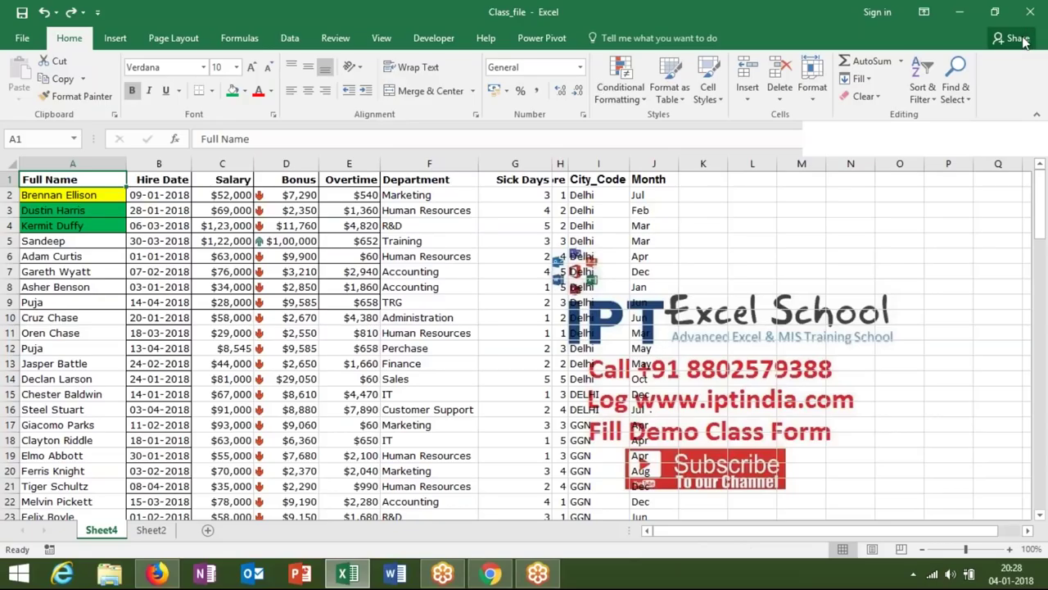
{"action": "left_click", "coordinate": [955, 101]}
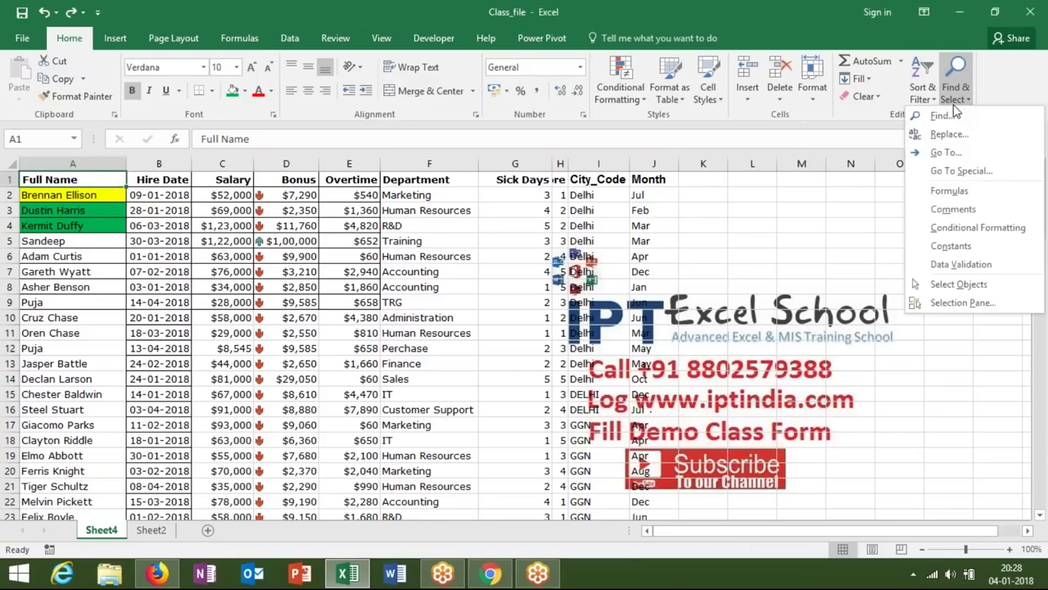
{"action": "left_click", "coordinate": [931, 100]}
{"action": "left_click", "coordinate": [931, 100]}
{"action": "left_click", "coordinate": [954, 91]}
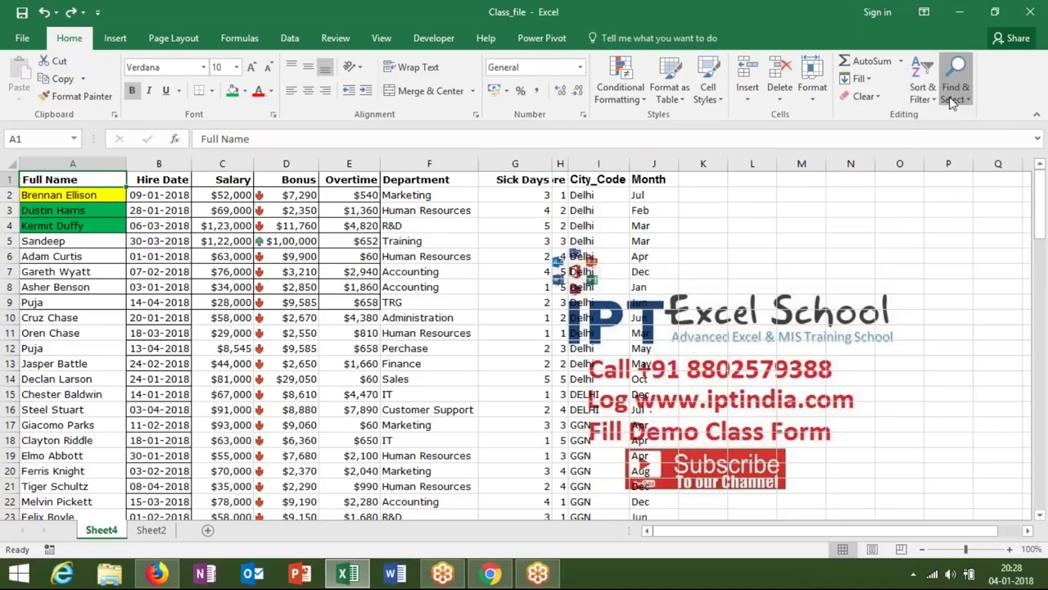
{"action": "left_click", "coordinate": [952, 100]}
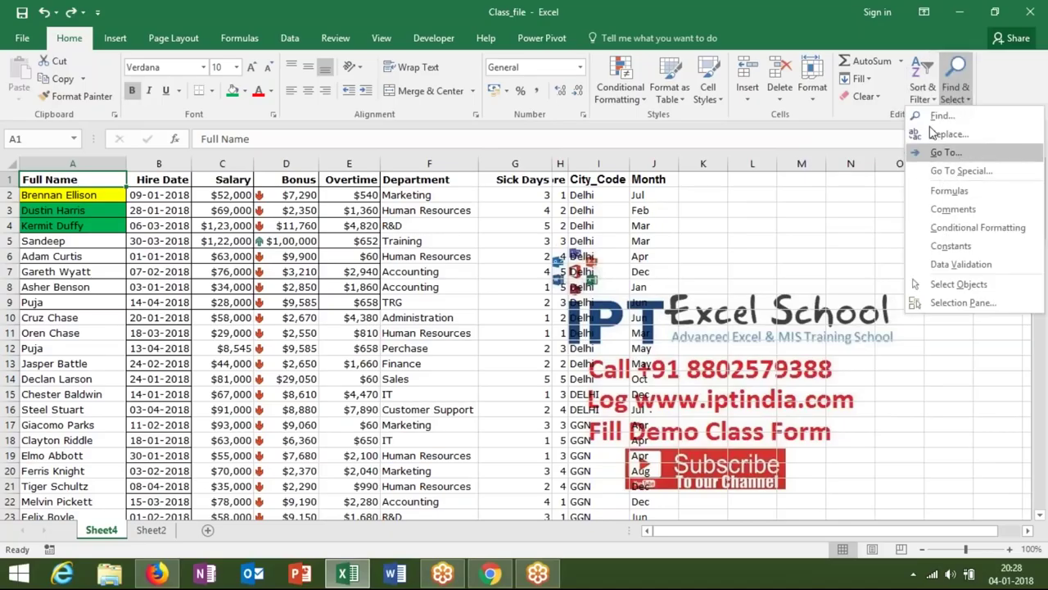
{"action": "left_click", "coordinate": [931, 100]}
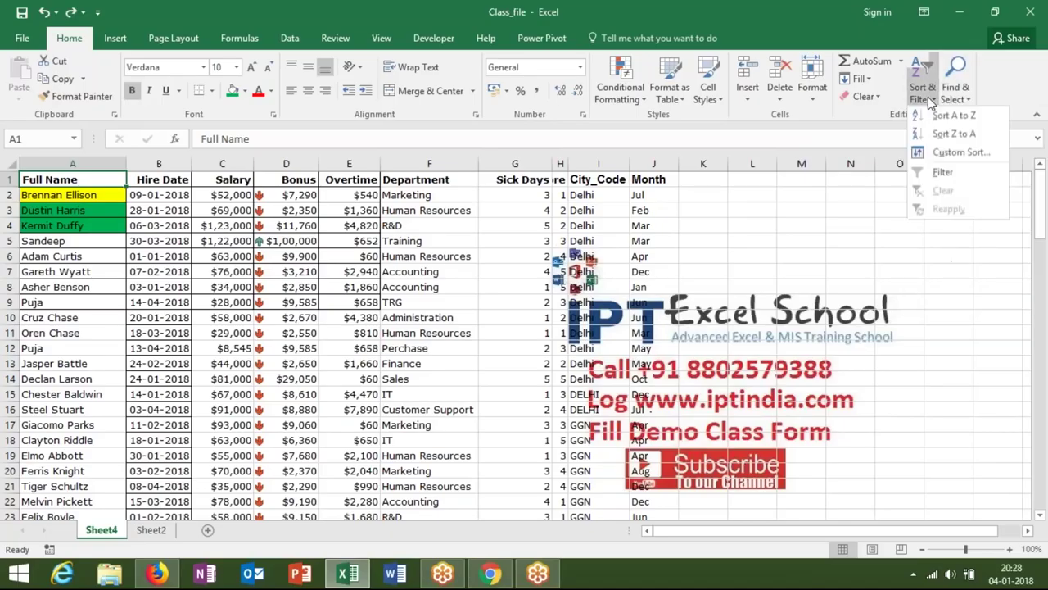
{"action": "left_click", "coordinate": [714, 182]}
{"action": "left_click", "coordinate": [714, 182]}
{"action": "type", "text": "S"}
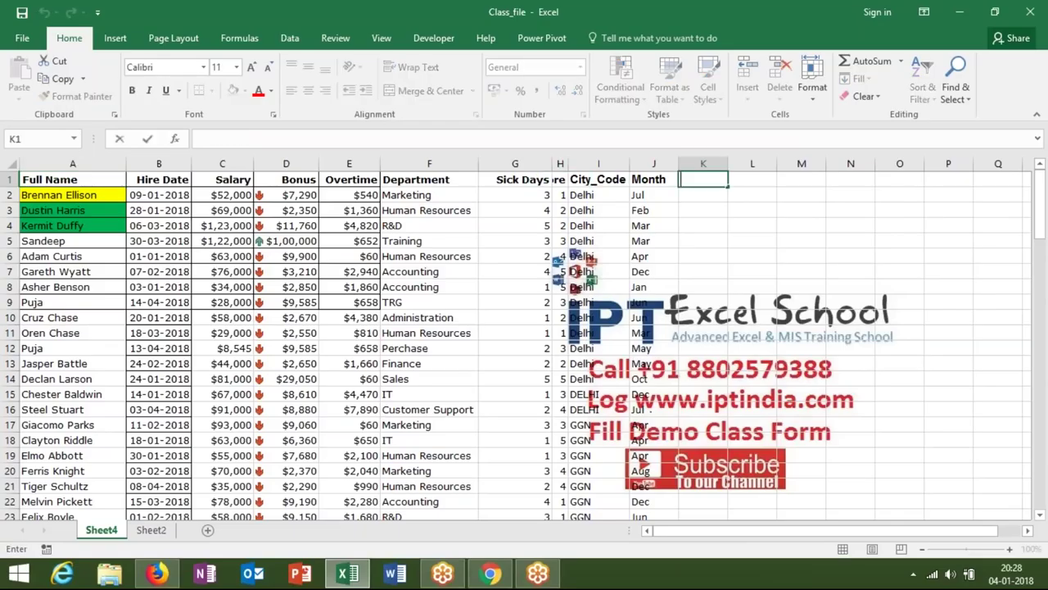
{"action": "type", "text": "r"}
Enter the Sr header with serials 1 and 2, then fill them down to 104.
{"action": "key", "text": "Return"}
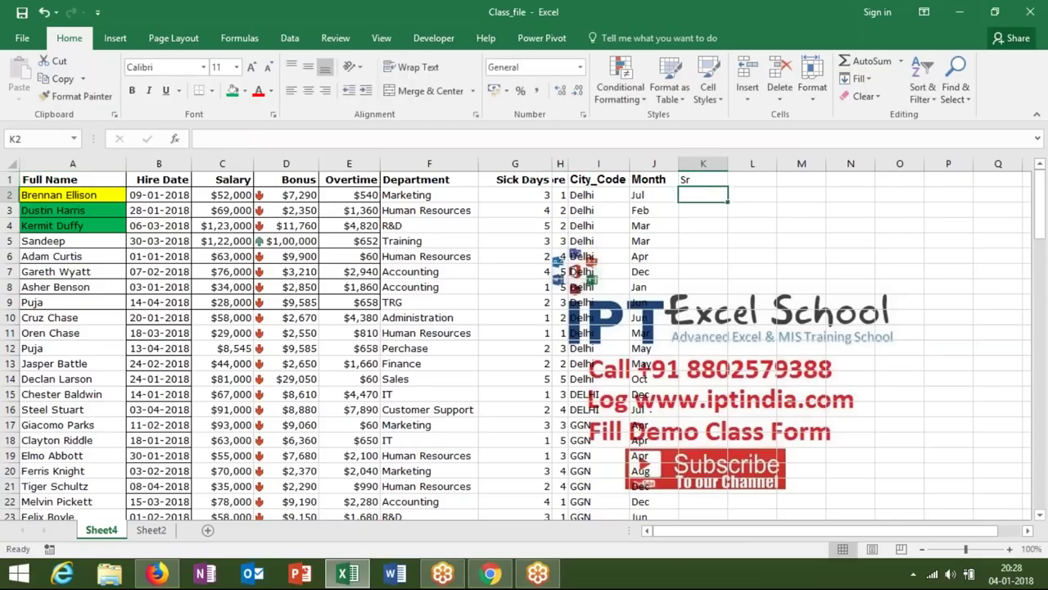
{"action": "type", "text": "1"}
{"action": "key", "text": "Return"}
{"action": "type", "text": "2"}
{"action": "key", "text": "Return"}
{"action": "left_click", "coordinate": [703, 209]}
{"action": "left_click_drag", "start_coordinate": [702, 194], "coordinate": [702, 210]}
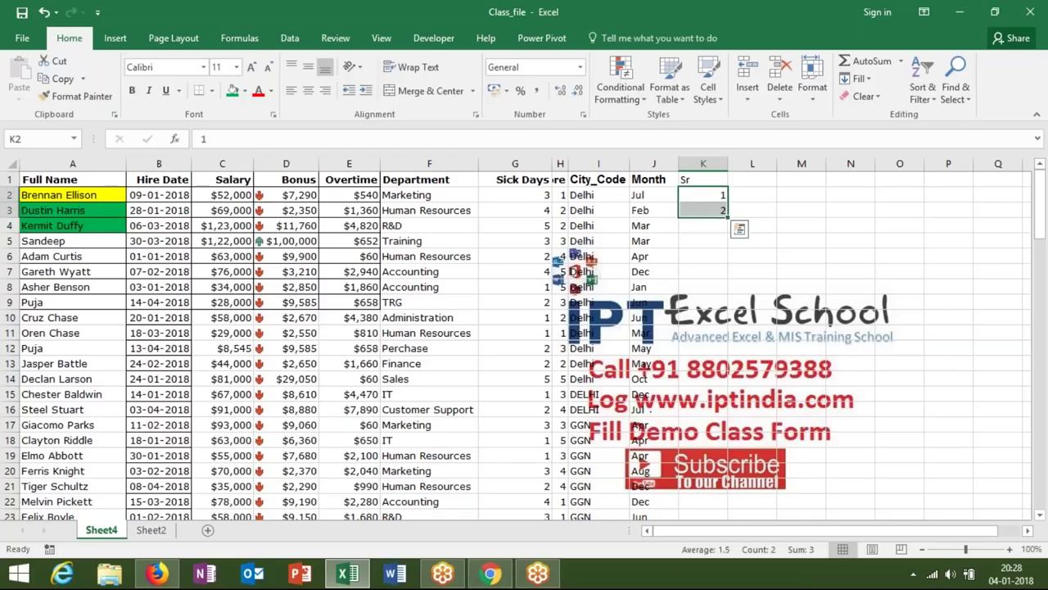
{"action": "double_click", "coordinate": [726, 215]}
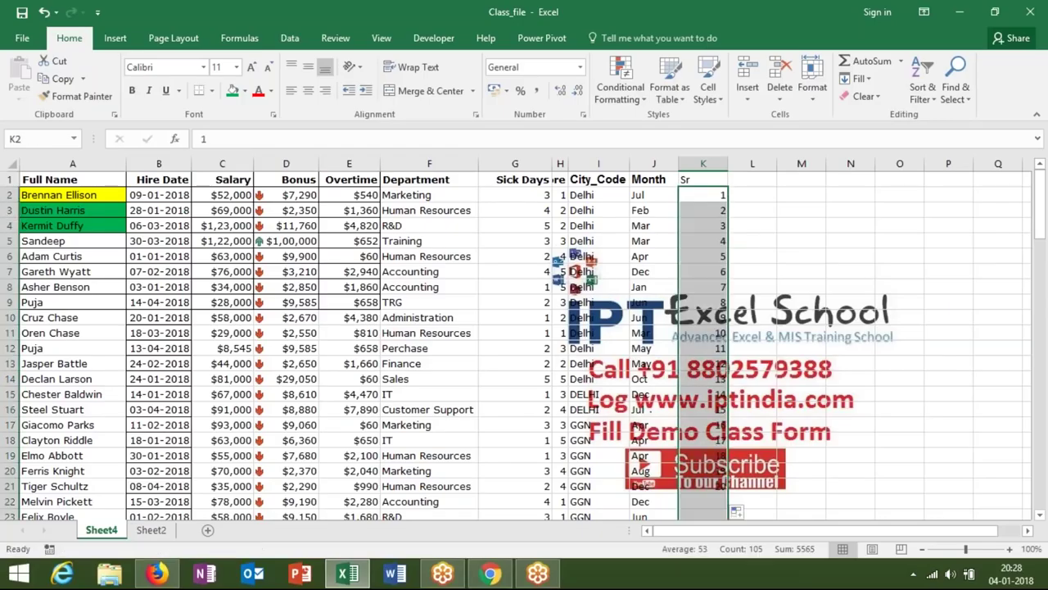
{"action": "left_click", "coordinate": [702, 195]}
Remove the Budget row beneath the last serial number.
{"action": "key", "text": "ctrl+Down"}
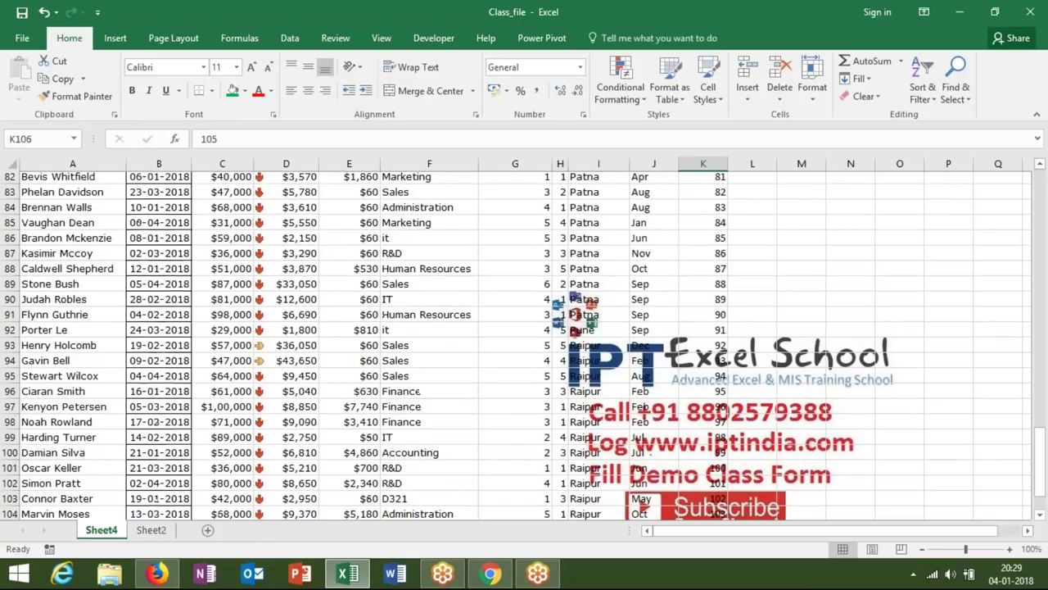
{"action": "key", "text": "shift+space"}
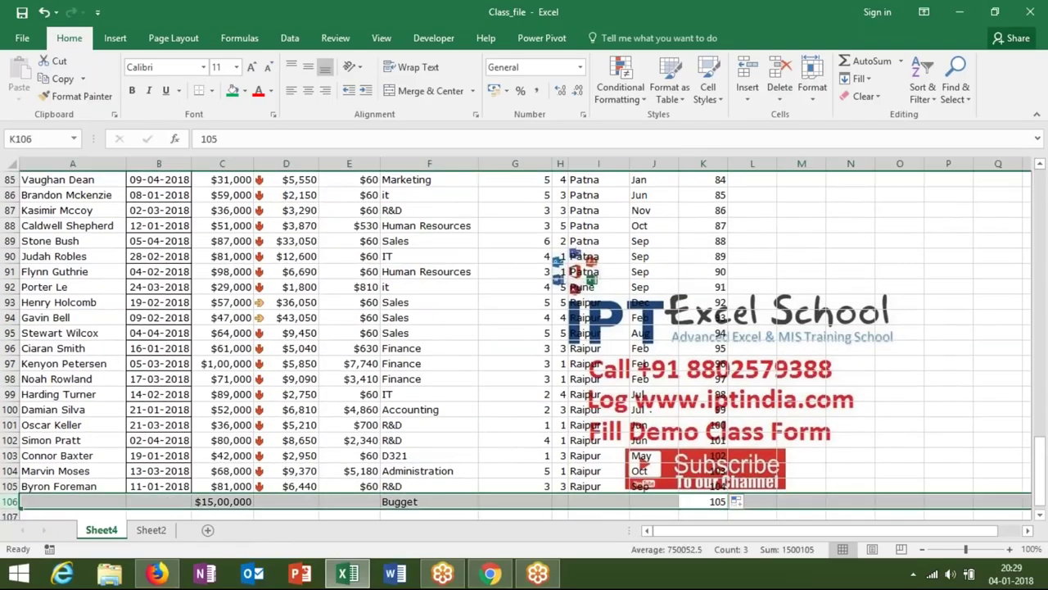
{"action": "key", "text": "ctrl+minus"}
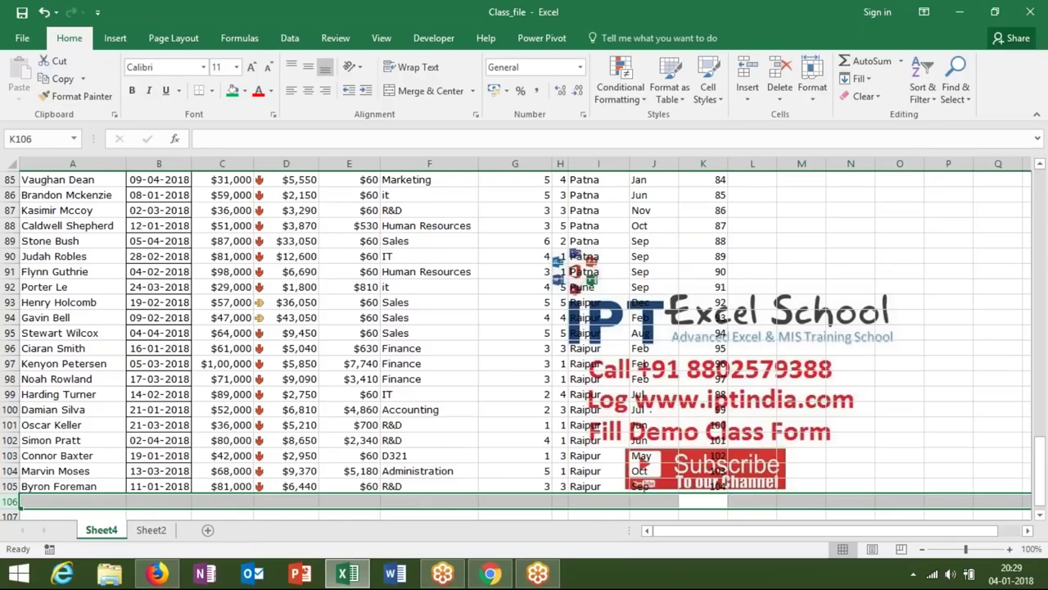
{"action": "key", "text": "Up"}
{"action": "key", "text": "Up"}
Select the whole employee table, then all serial numbers in column K.
{"action": "key", "text": "ctrl+Up"}
{"action": "key", "text": "Left"}
{"action": "key", "text": "Left"}
{"action": "key", "text": "ctrl+Left"}
{"action": "key", "text": "ctrl+shift+Right"}
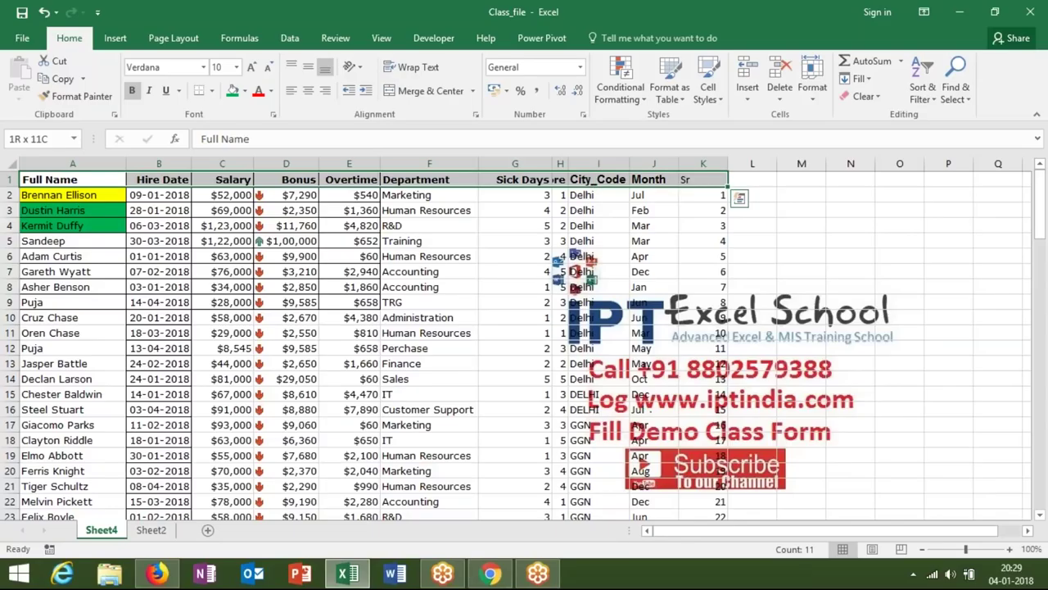
{"action": "key", "text": "ctrl+shift+Down"}
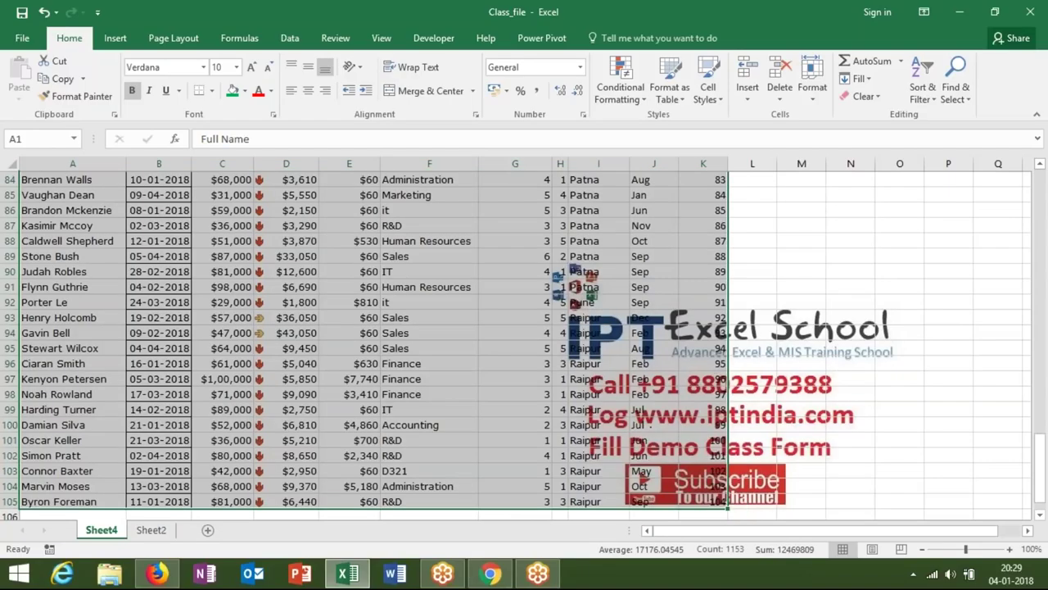
{"action": "key", "text": "Right"}
{"action": "key", "text": "Right"}
{"action": "key", "text": "Right"}
{"action": "key", "text": "Right"}
{"action": "key", "text": "Right"}
{"action": "key", "text": "Right"}
{"action": "key", "text": "Right"}
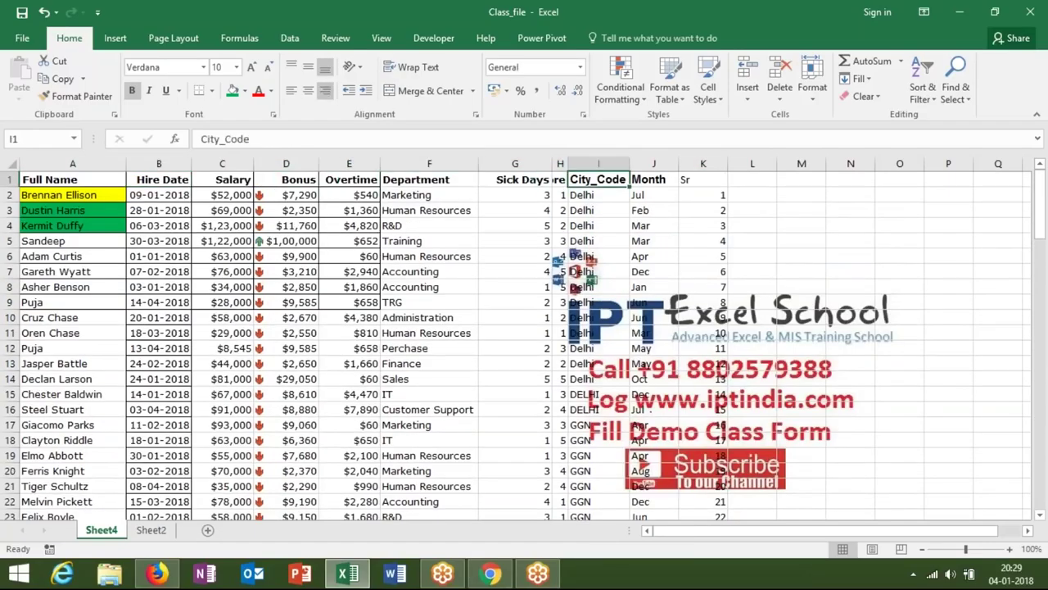
{"action": "key", "text": "Right"}
{"action": "key", "text": "Right"}
{"action": "key", "text": "Down"}
{"action": "key", "text": "ctrl+shift+Down"}
{"action": "key", "text": "ctrl+shift+Down"}
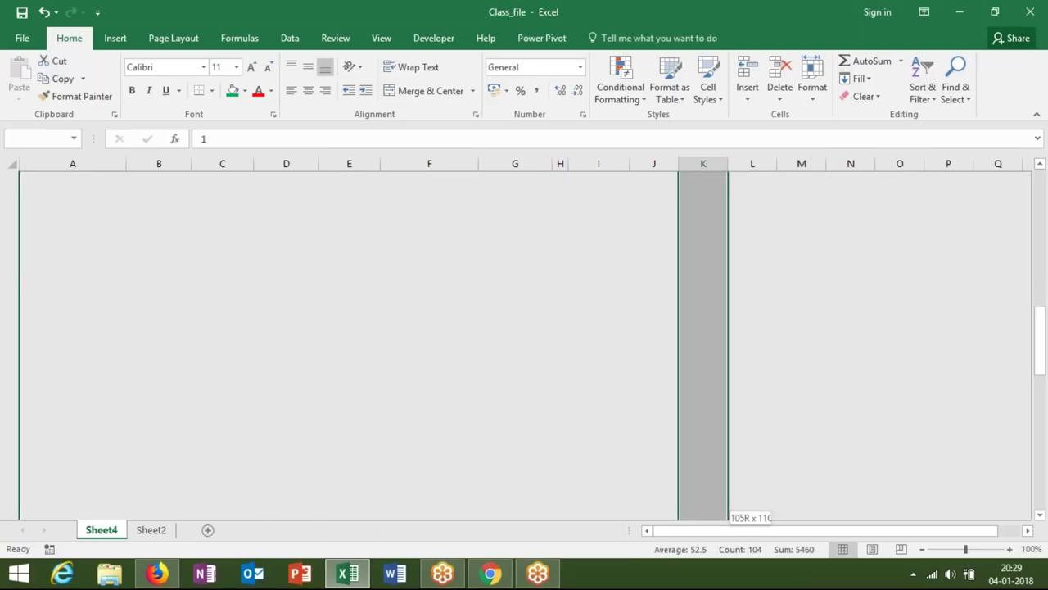
Copy serials 1–104 and paste them below the table starting at K106.
{"action": "key", "text": "ctrl+shift+Up"}
{"action": "key", "text": "ctrl+c"}
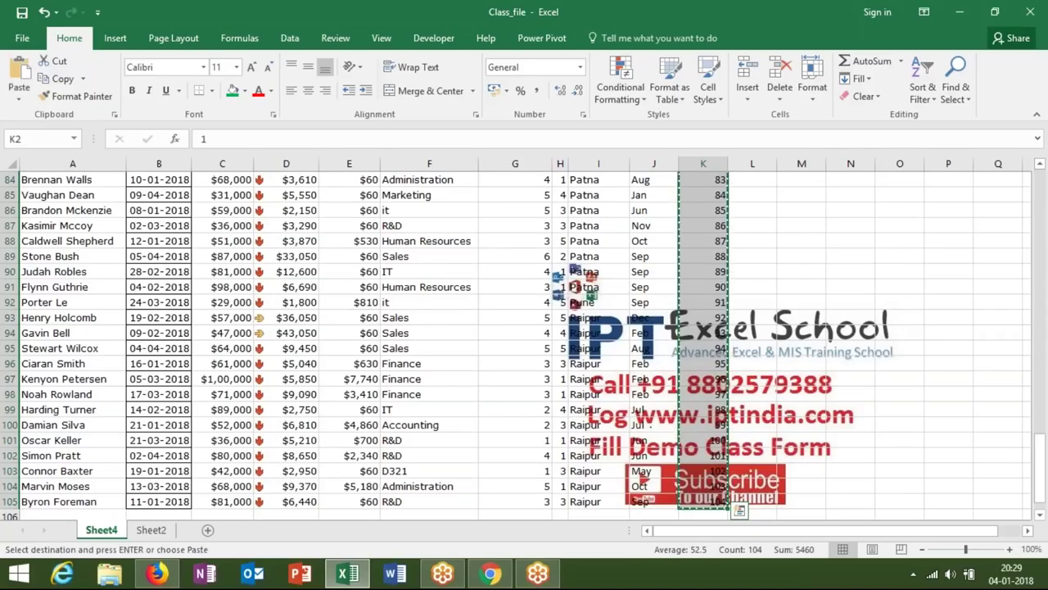
{"action": "key", "text": "ctrl+Down"}
{"action": "key", "text": "Down"}
{"action": "key", "text": "ctrl+v"}
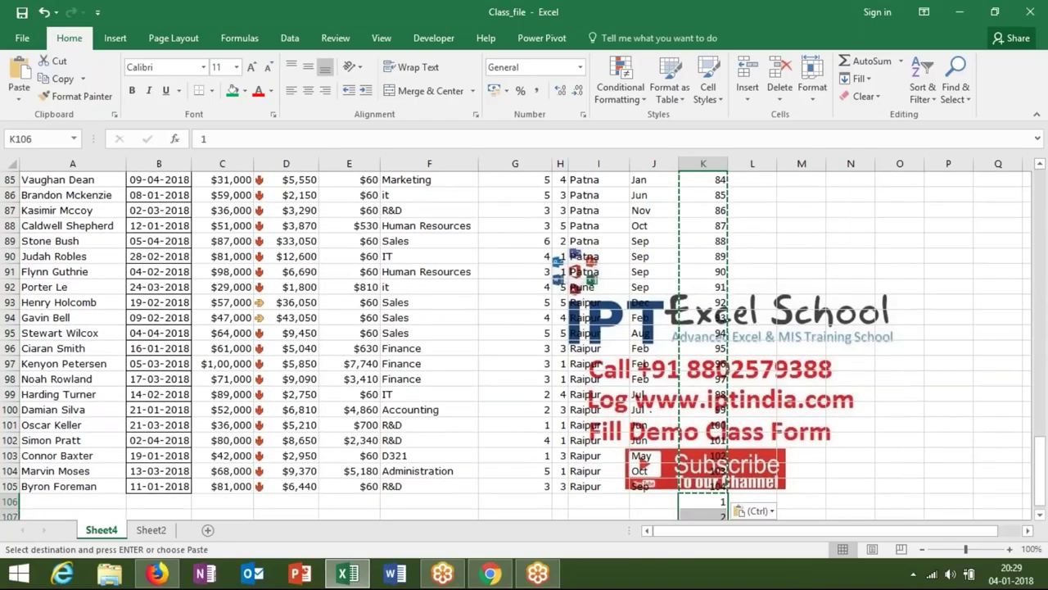
{"action": "key", "text": "Escape"}
{"action": "key", "text": "Escape"}
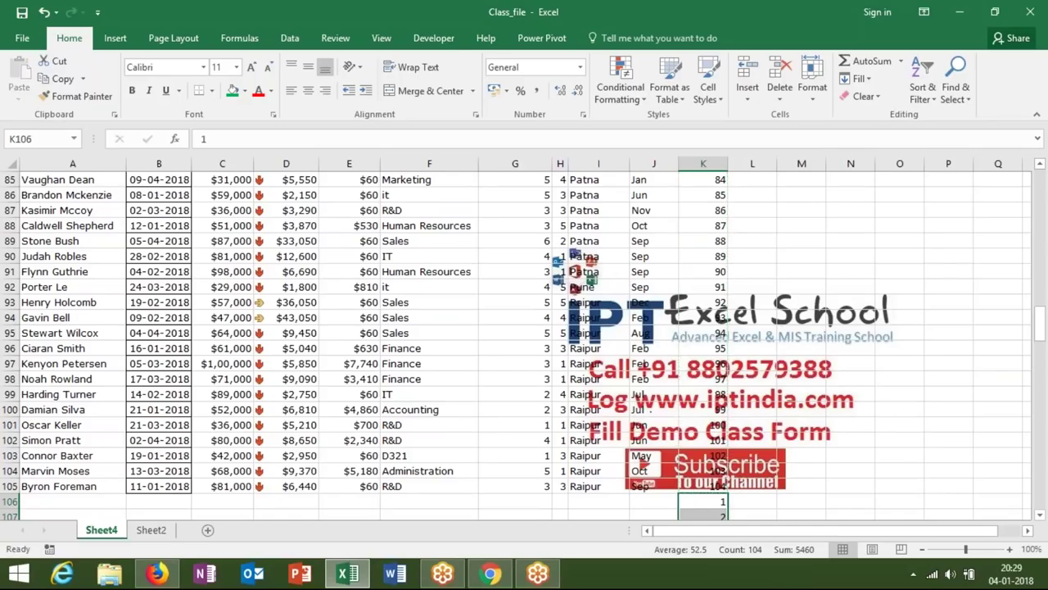
Select the table together with the duplicated serial rows, A1:K209.
{"action": "key", "text": "Left"}
{"action": "key", "text": "ctrl+Up"}
{"action": "key", "text": "ctrl+Up"}
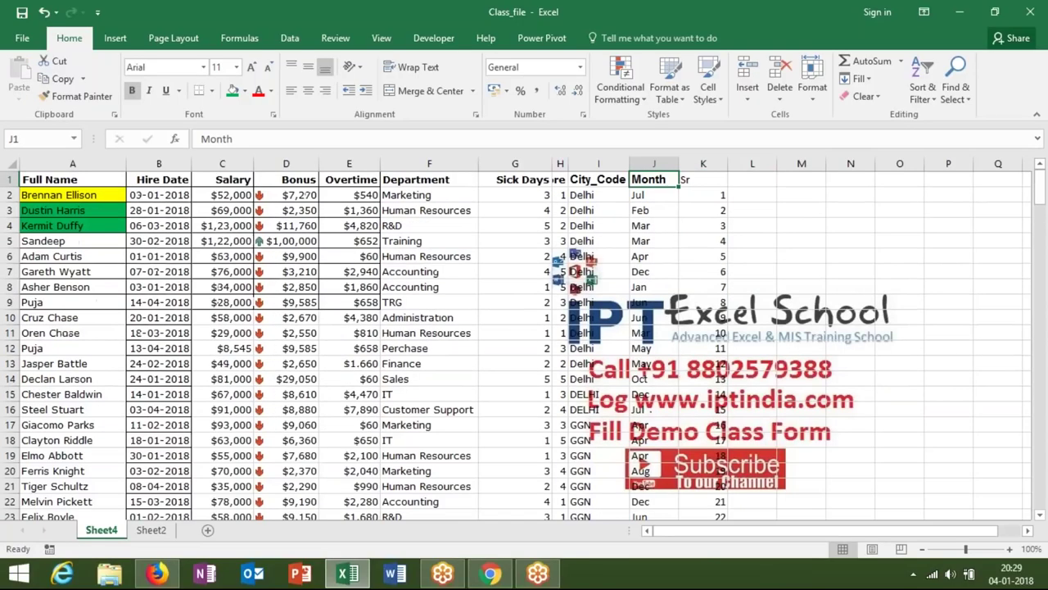
{"action": "left_click", "coordinate": [703, 179]}
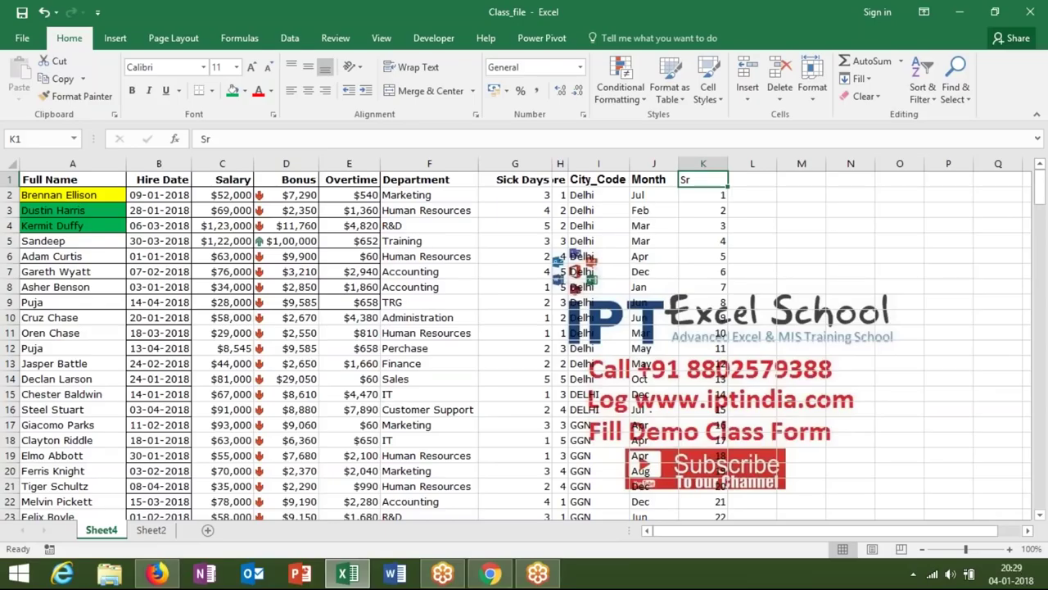
{"action": "key", "text": "Down"}
{"action": "key", "text": "Left"}
{"action": "key", "text": "ctrl+Left"}
{"action": "key", "text": "ctrl+Down"}
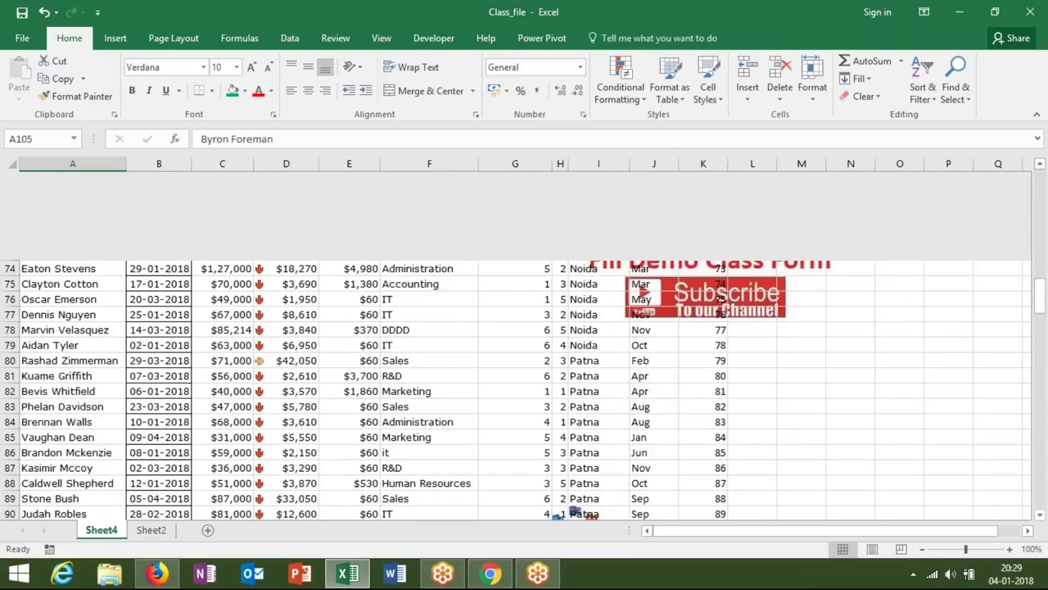
{"action": "left_click", "coordinate": [159, 501]}
{"action": "key", "text": "Down"}
{"action": "key", "text": "Down"}
{"action": "key", "text": "Up"}
{"action": "key", "text": "Right"}
{"action": "key", "text": "Right"}
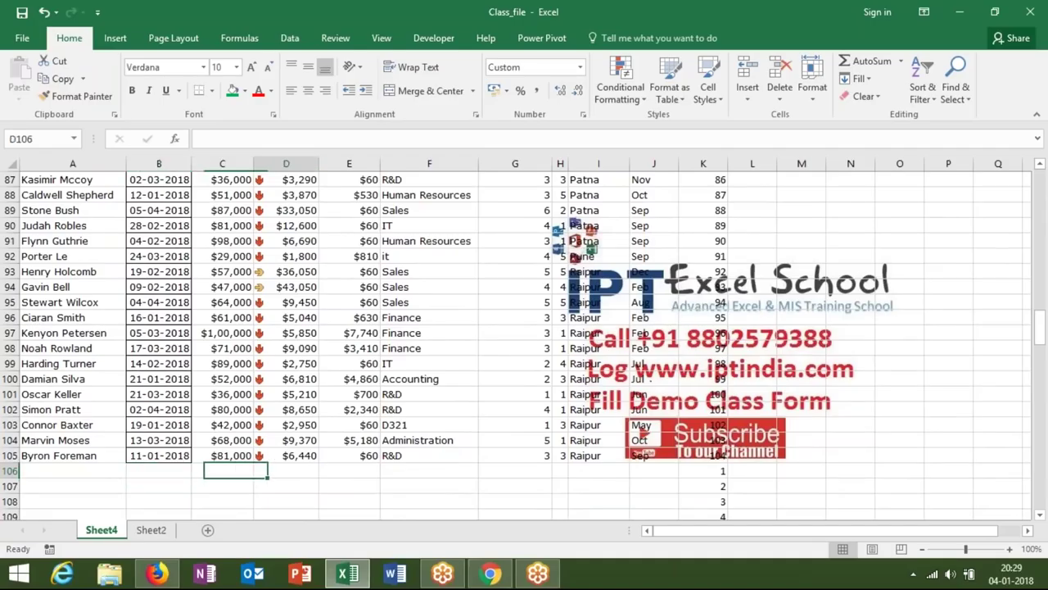
{"action": "key", "text": "Right"}
{"action": "key", "text": "Right"}
{"action": "key", "text": "Right"}
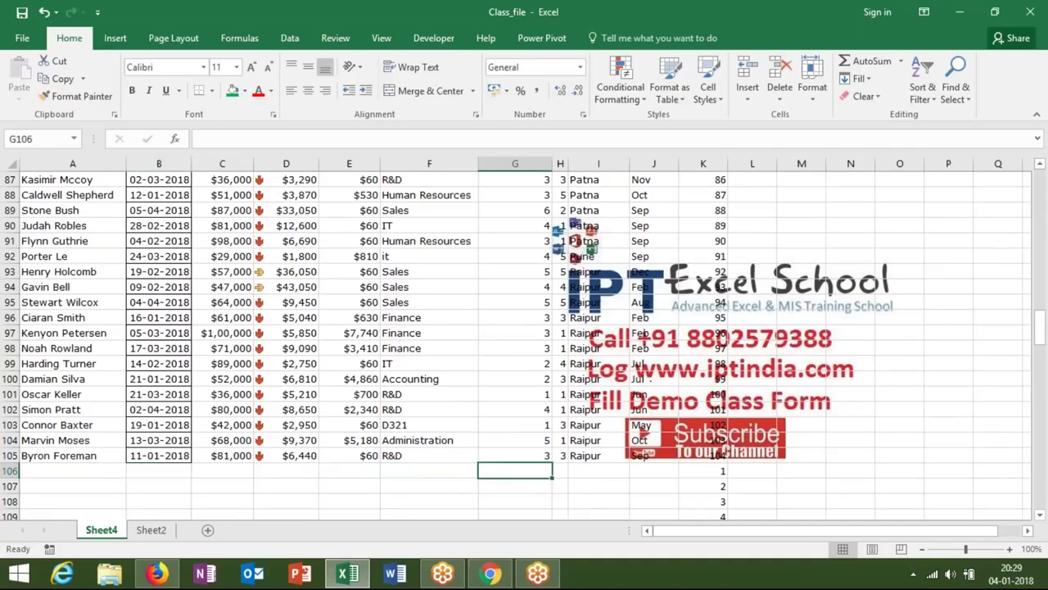
{"action": "key", "text": "Right"}
{"action": "key", "text": "Right"}
{"action": "key", "text": "Right"}
{"action": "key", "text": "Right"}
{"action": "key", "text": "Right"}
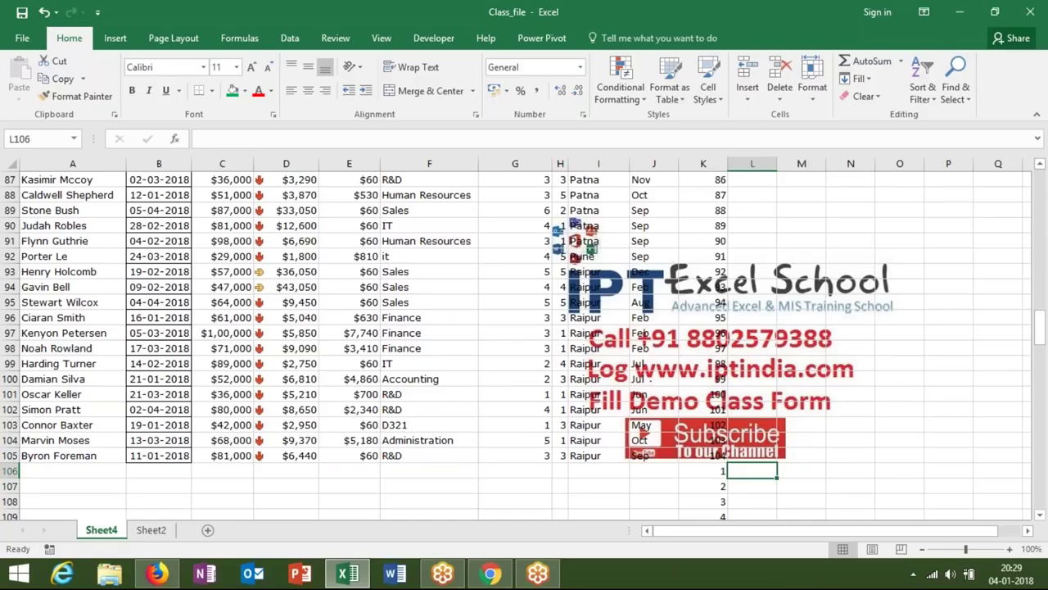
{"action": "key", "text": "Left"}
{"action": "key", "text": "ctrl+Down"}
{"action": "key", "text": "ctrl+shift+Left"}
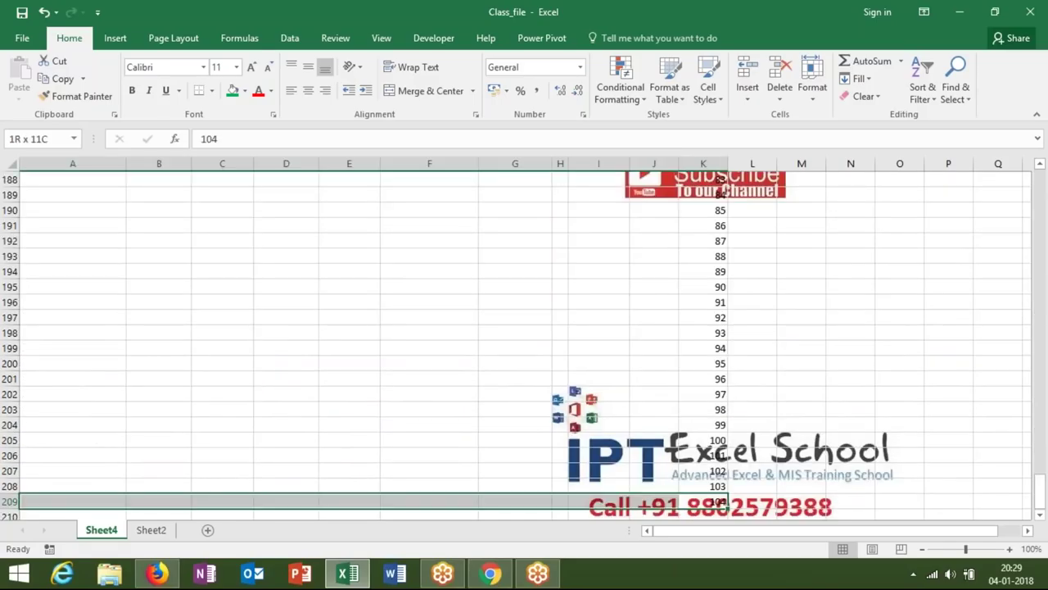
{"action": "key", "text": "ctrl+shift+Up"}
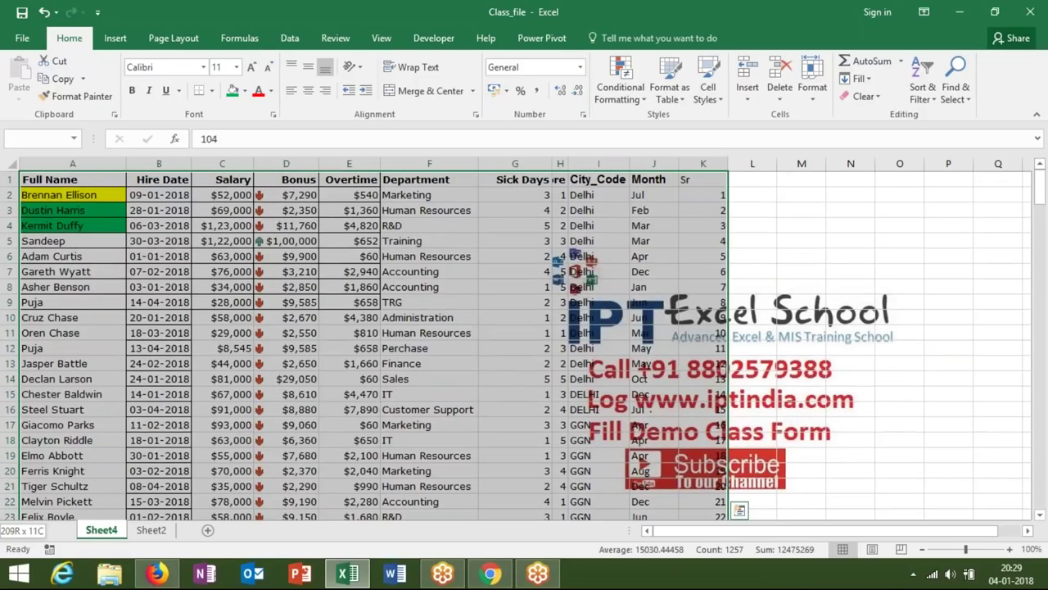
{"action": "left_click", "coordinate": [914, 99]}
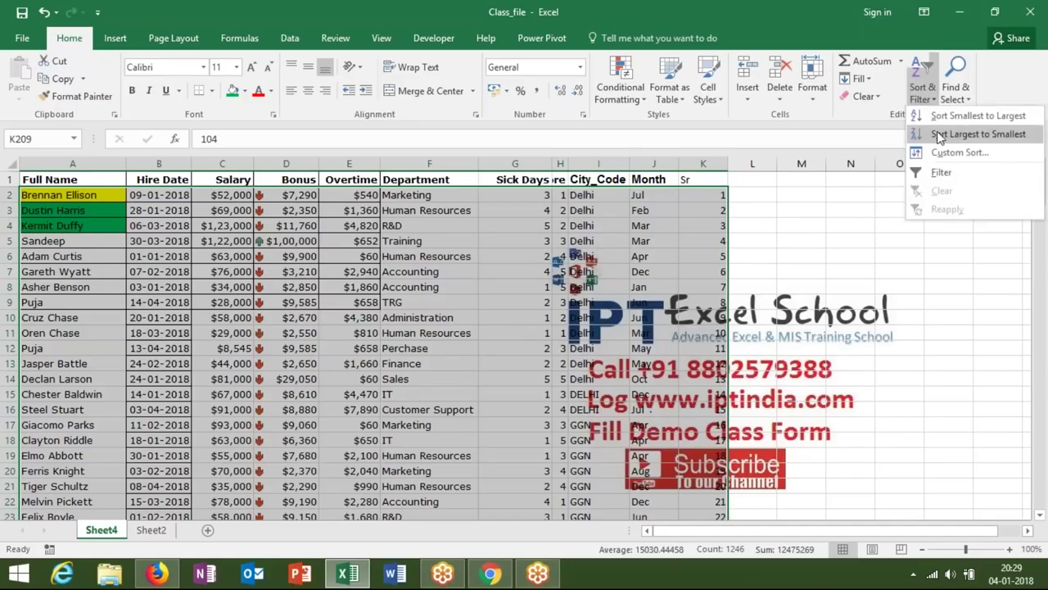
{"action": "left_click", "coordinate": [956, 153]}
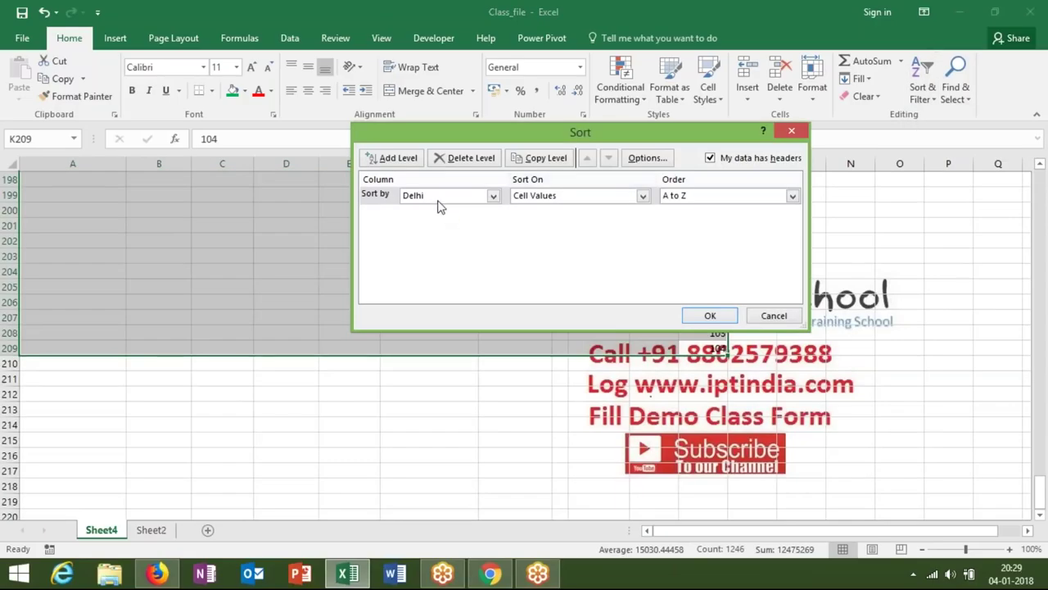
{"action": "left_click", "coordinate": [442, 198]}
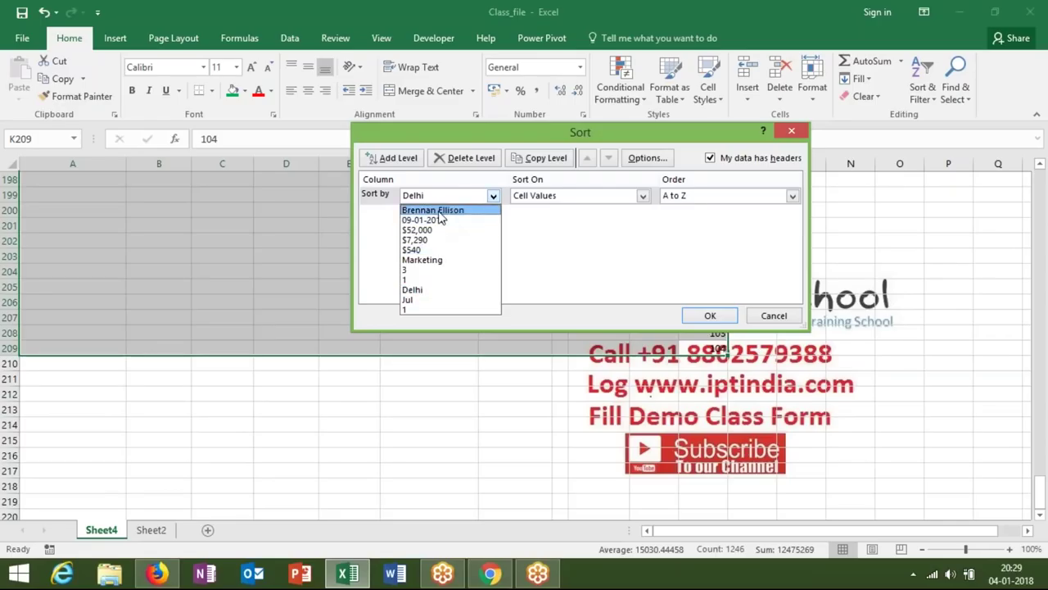
{"action": "left_click", "coordinate": [644, 170]}
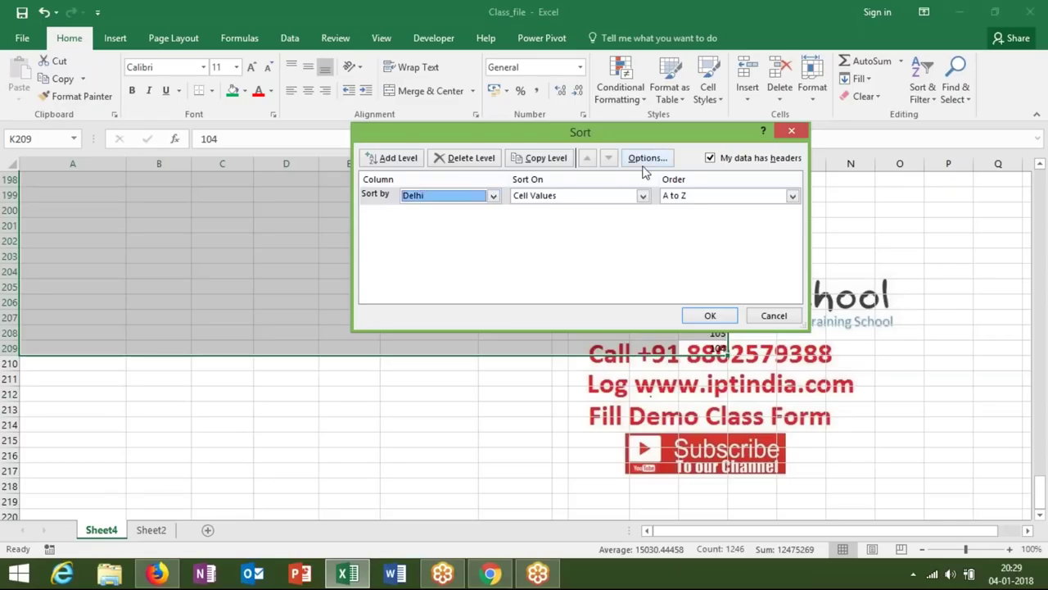
{"action": "left_click", "coordinate": [646, 160]}
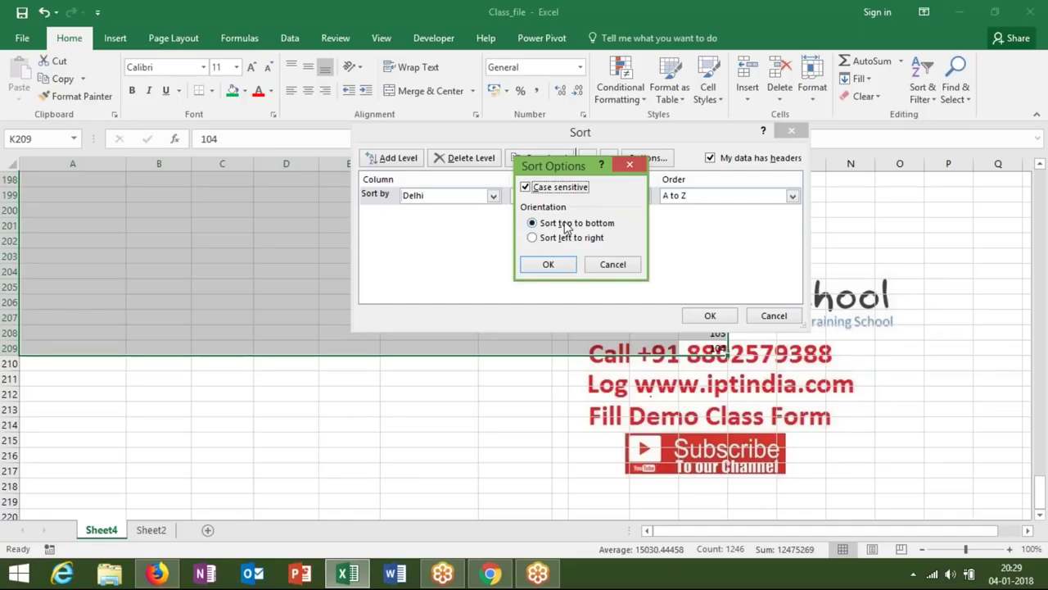
{"action": "left_click", "coordinate": [560, 190]}
{"action": "left_click", "coordinate": [565, 268]}
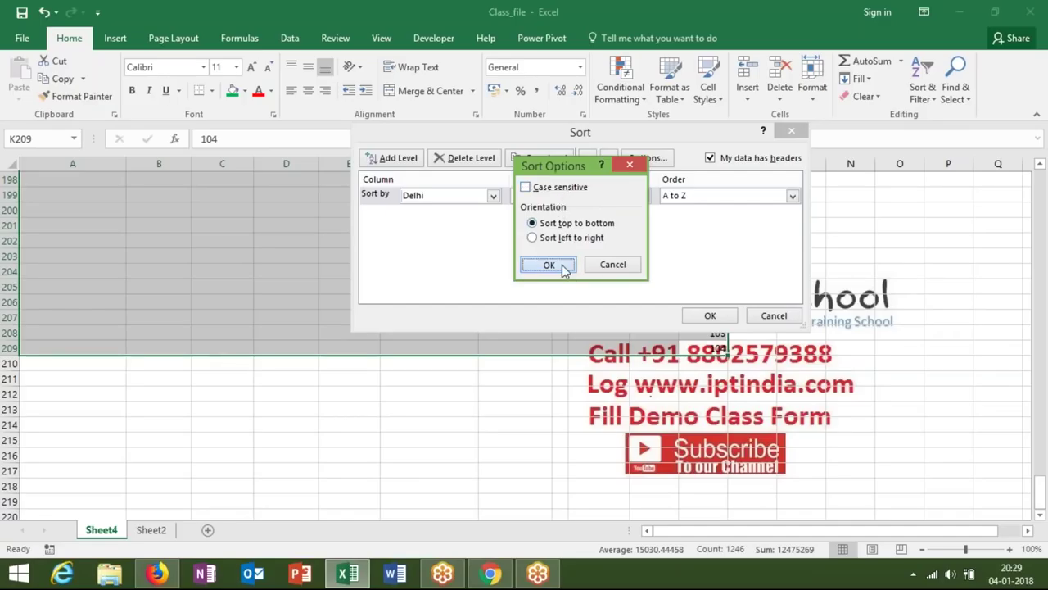
{"action": "left_click", "coordinate": [426, 198]}
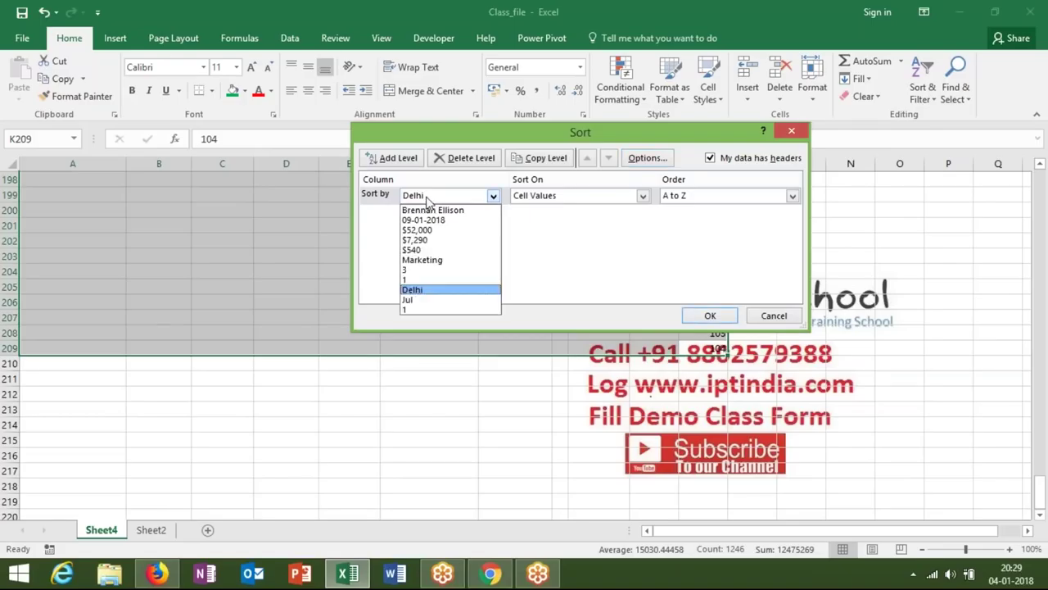
{"action": "left_click", "coordinate": [426, 198]}
{"action": "left_click", "coordinate": [427, 198]}
{"action": "key", "text": "Up"}
{"action": "key", "text": "Up"}
{"action": "key", "text": "Return"}
{"action": "key", "text": "Return"}
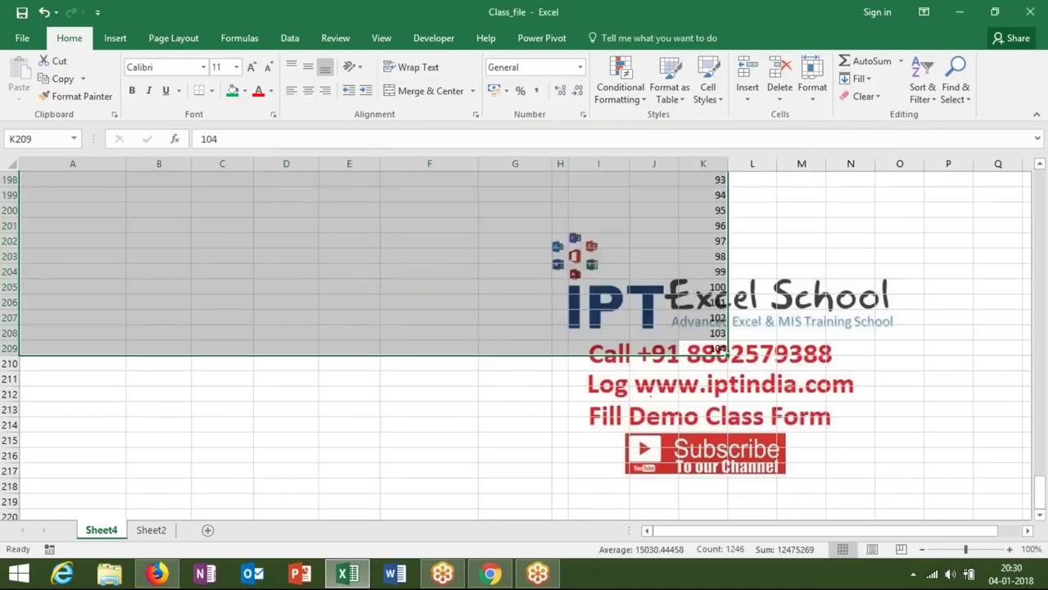
{"action": "key", "text": "ctrl+Up"}
{"action": "key", "text": "Left"}
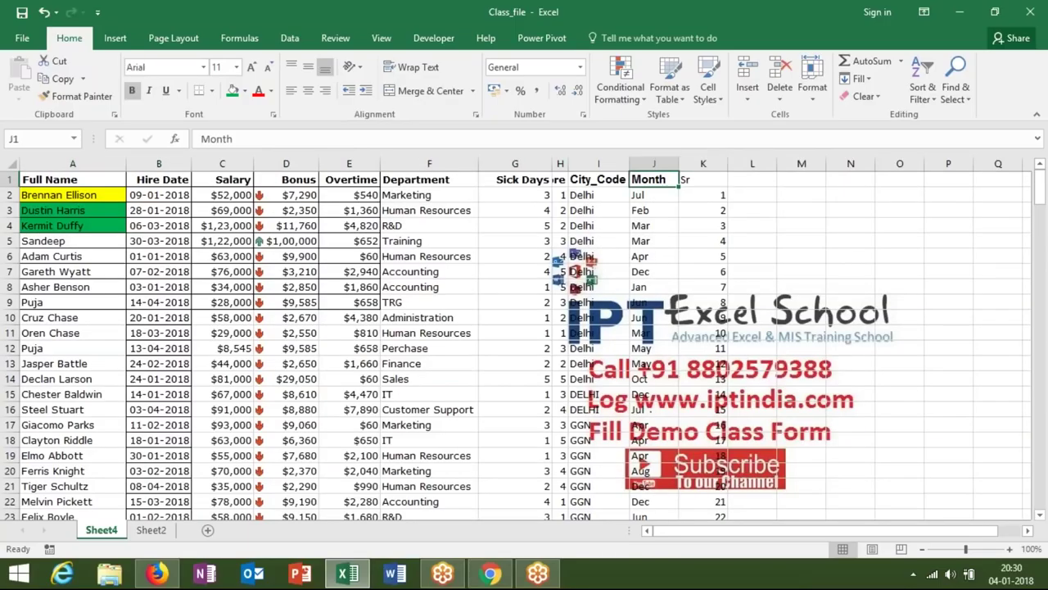
Select the whole table including the duplicated serial rows down to row 209.
{"action": "key", "text": "ctrl+Left"}
{"action": "key", "text": "ctrl+shift+Right"}
{"action": "key", "text": "ctrl+shift+Down"}
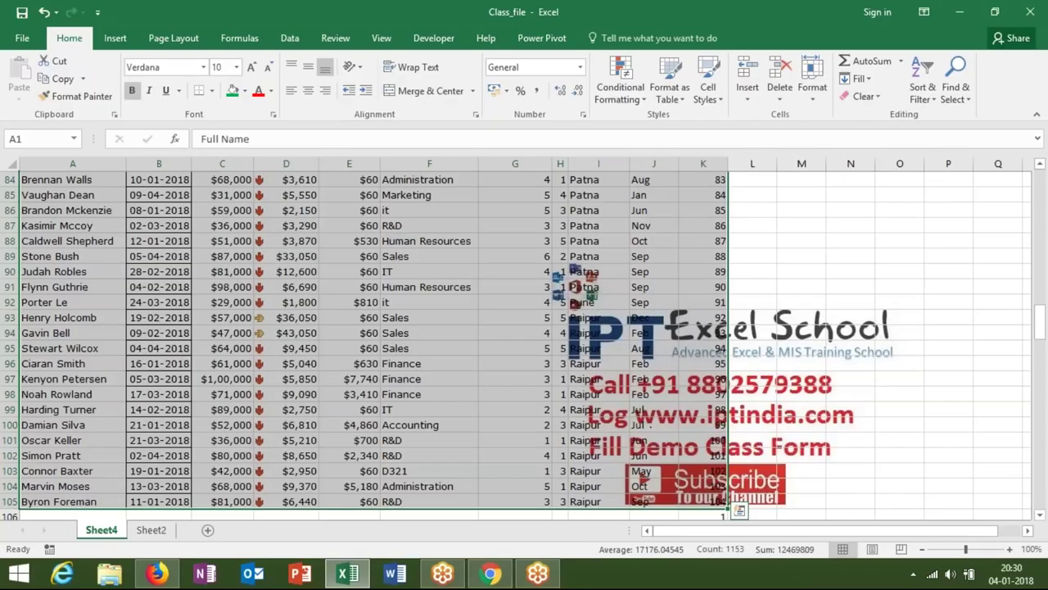
{"action": "left_click_drag", "start_coordinate": [729, 509], "coordinate": [727, 514]}
{"action": "left_click_drag", "start_coordinate": [726, 514], "coordinate": [725, 515]}
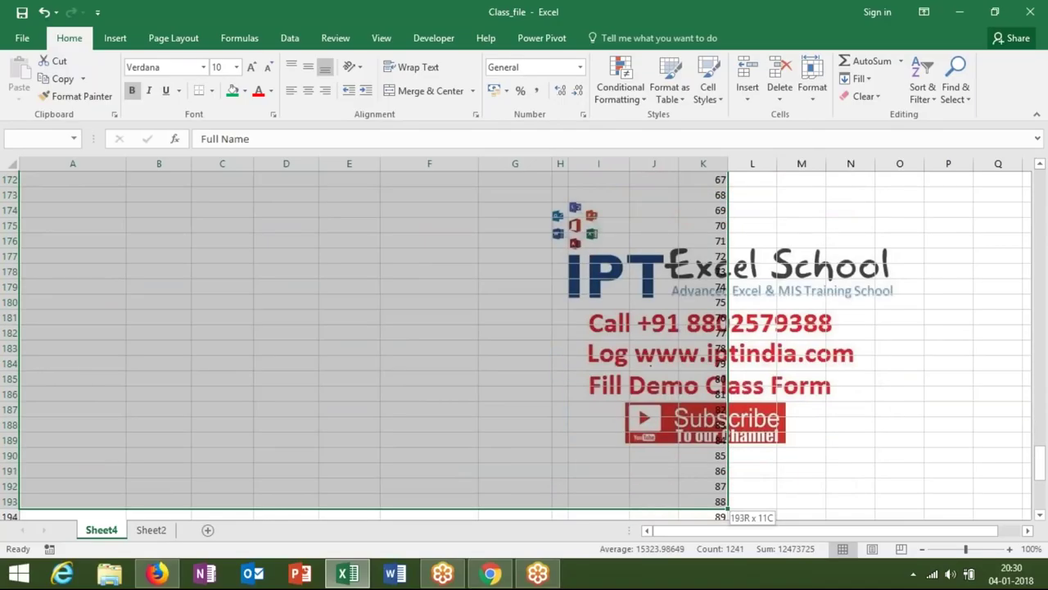
{"action": "left_click_drag", "start_coordinate": [726, 514], "coordinate": [724, 357]}
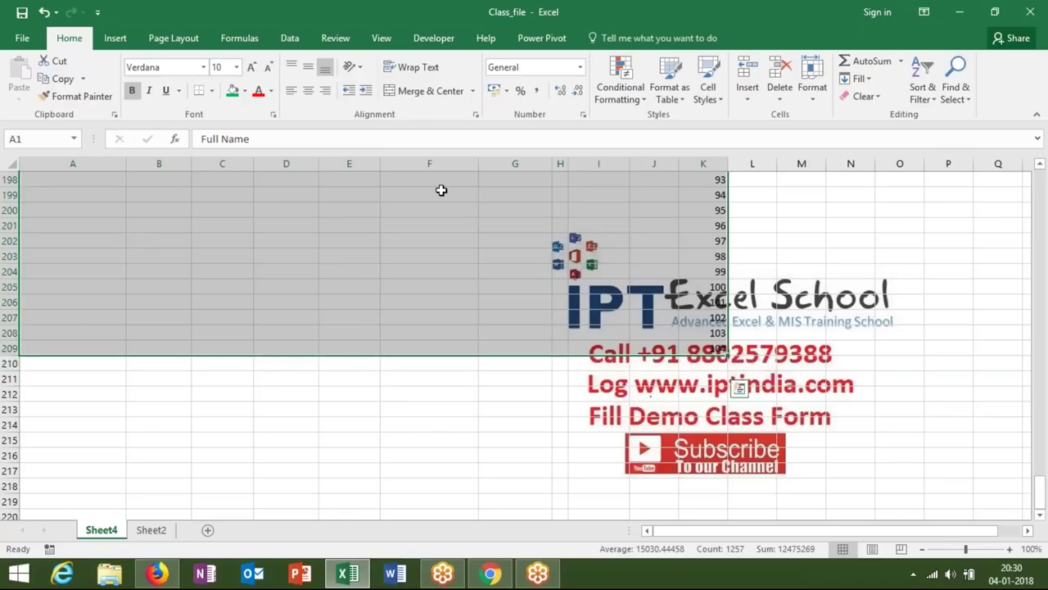
Custom-sort the selection by Sr, smallest to largest.
{"action": "left_click", "coordinate": [870, 80]}
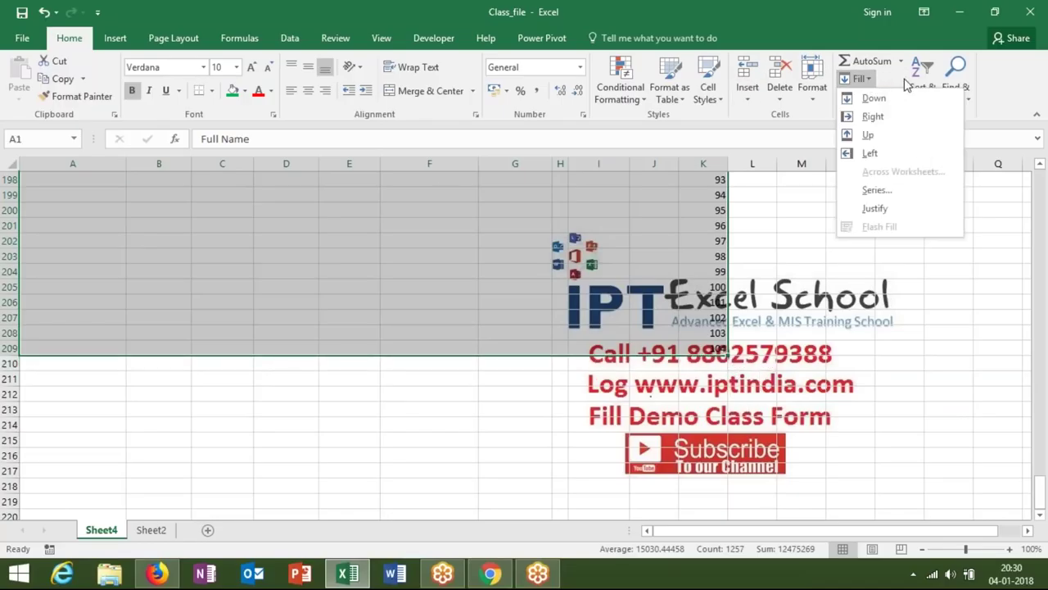
{"action": "left_click", "coordinate": [917, 82]}
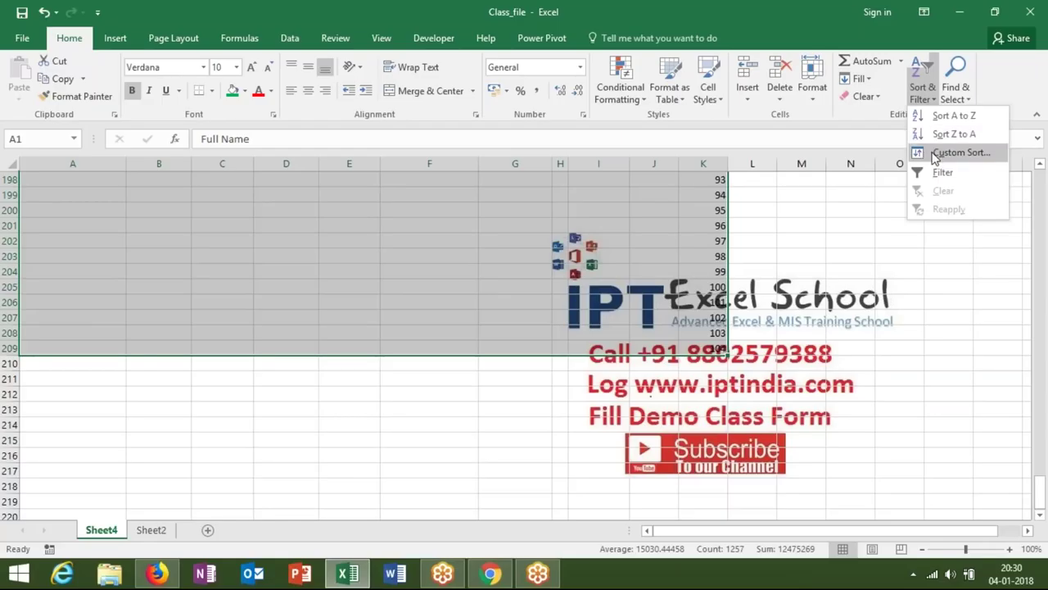
{"action": "left_click", "coordinate": [935, 154]}
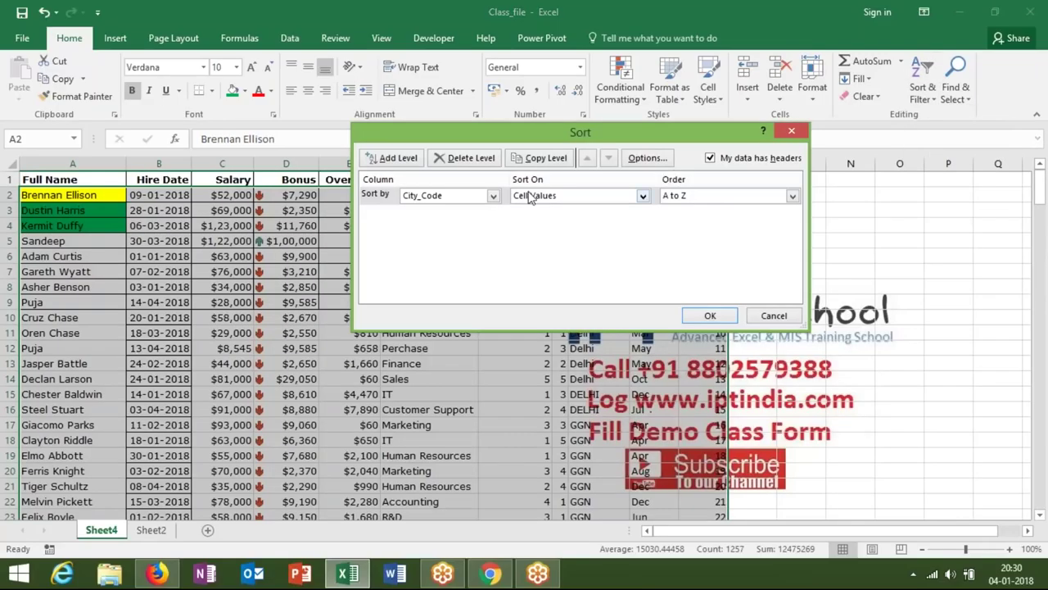
{"action": "left_click", "coordinate": [471, 195]}
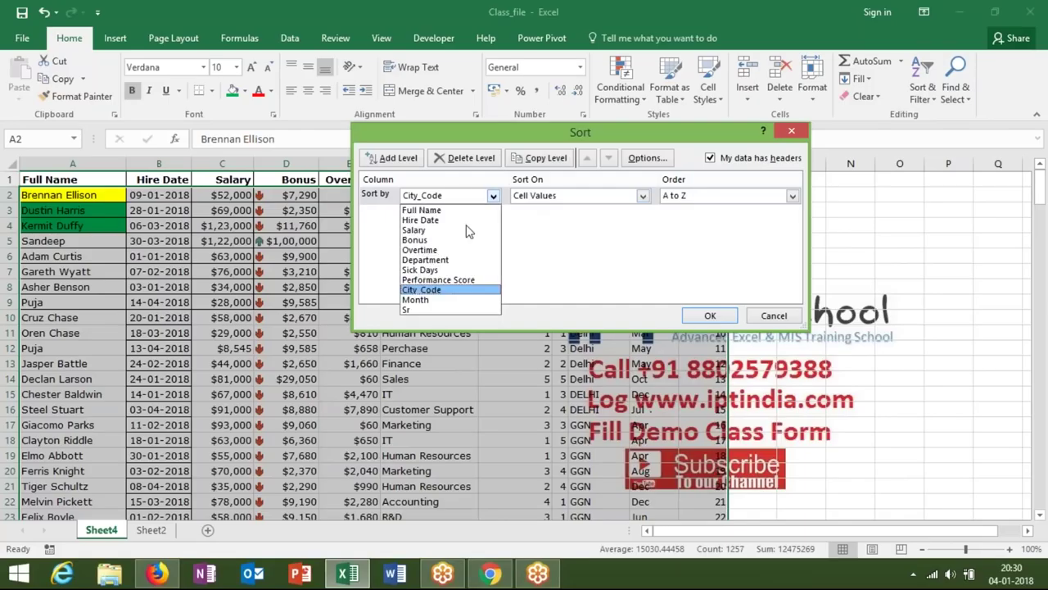
{"action": "left_click", "coordinate": [435, 313]}
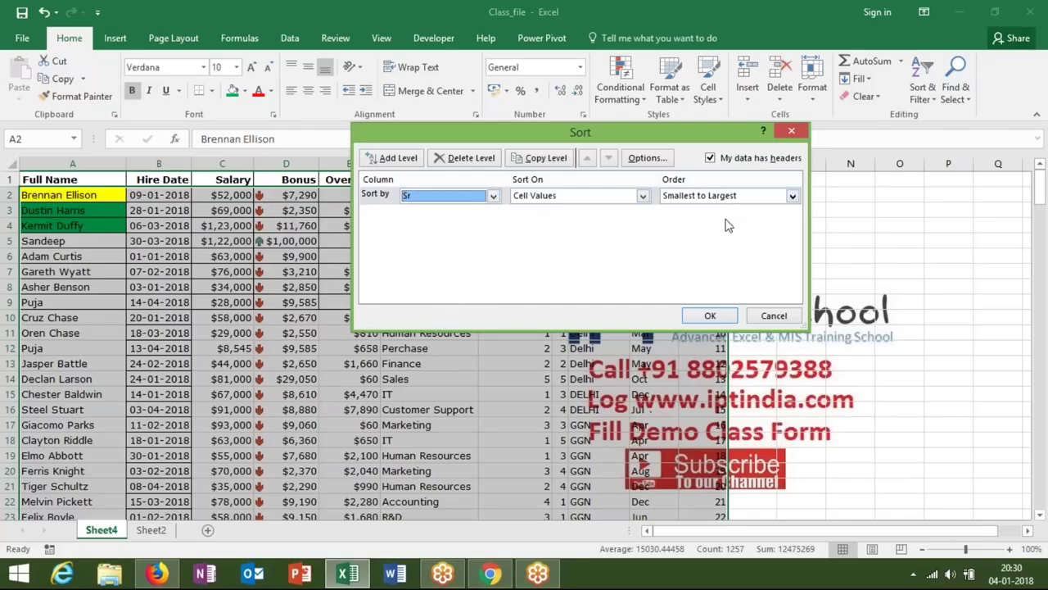
{"action": "left_click", "coordinate": [706, 316]}
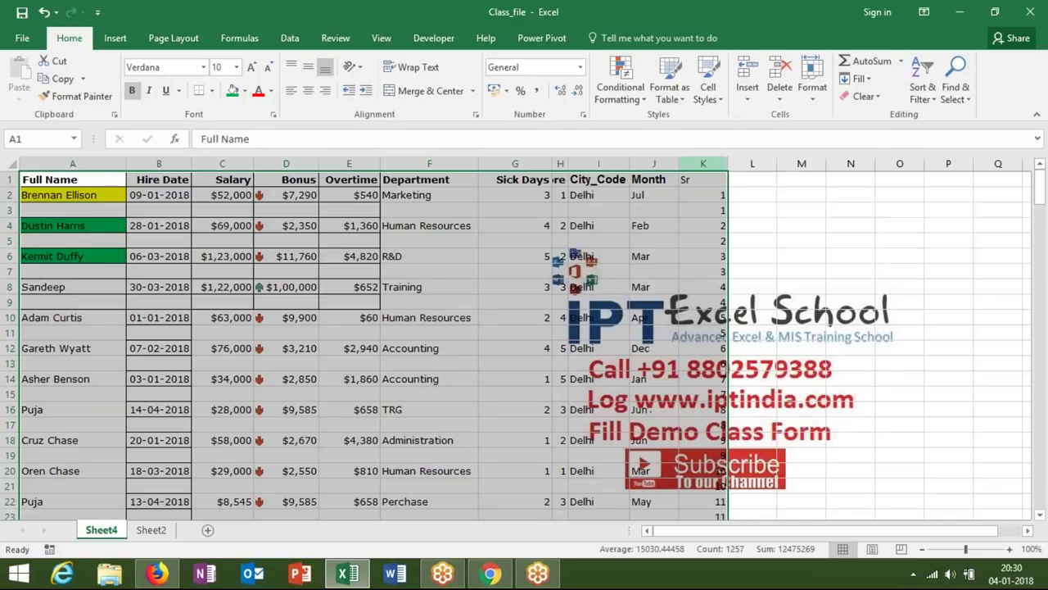
{"action": "left_click", "coordinate": [703, 163]}
Revert the blank-row sort, then select and deselect Sr column K.
{"action": "key", "text": "Delete"}
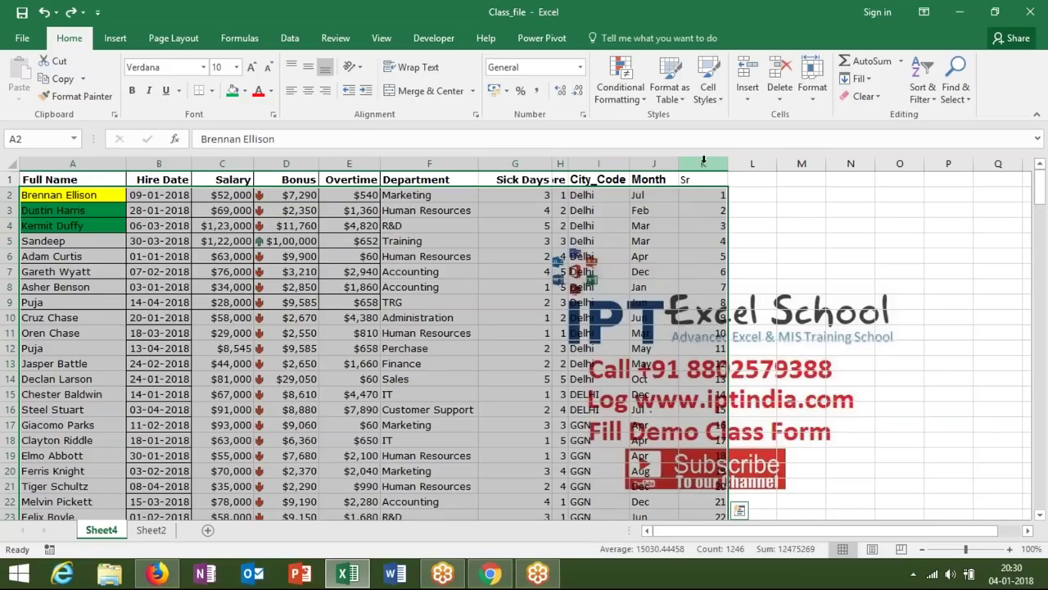
{"action": "left_click", "coordinate": [710, 159]}
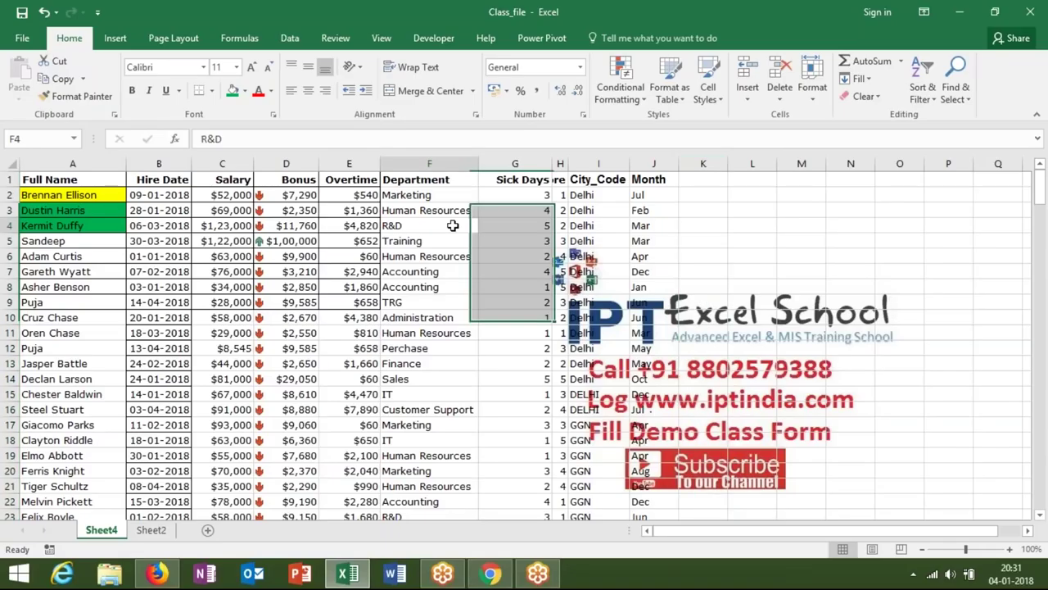
{"action": "left_click", "coordinate": [452, 225]}
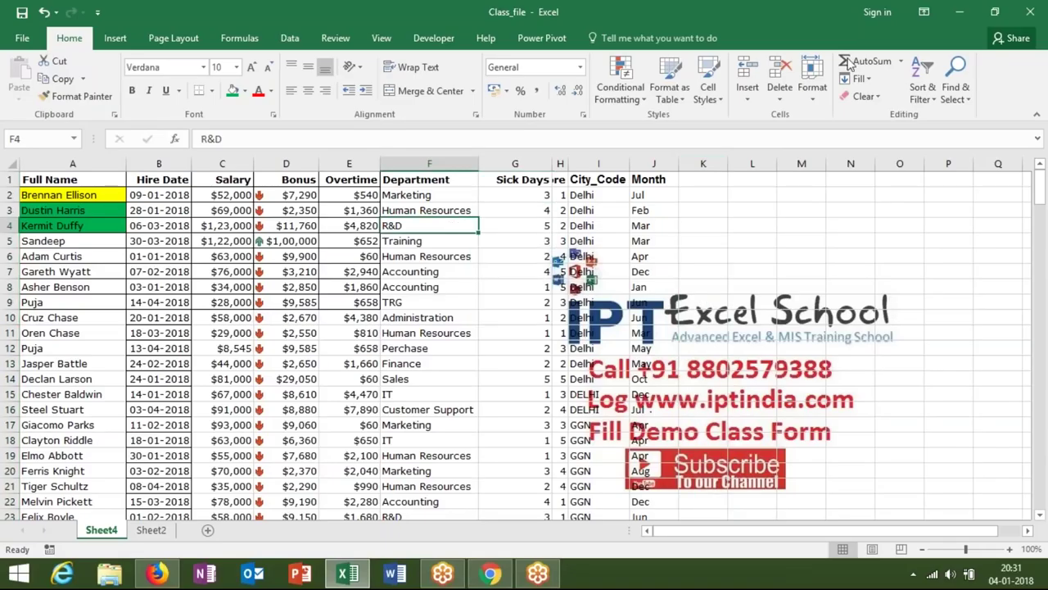
{"action": "left_click", "coordinate": [878, 22]}
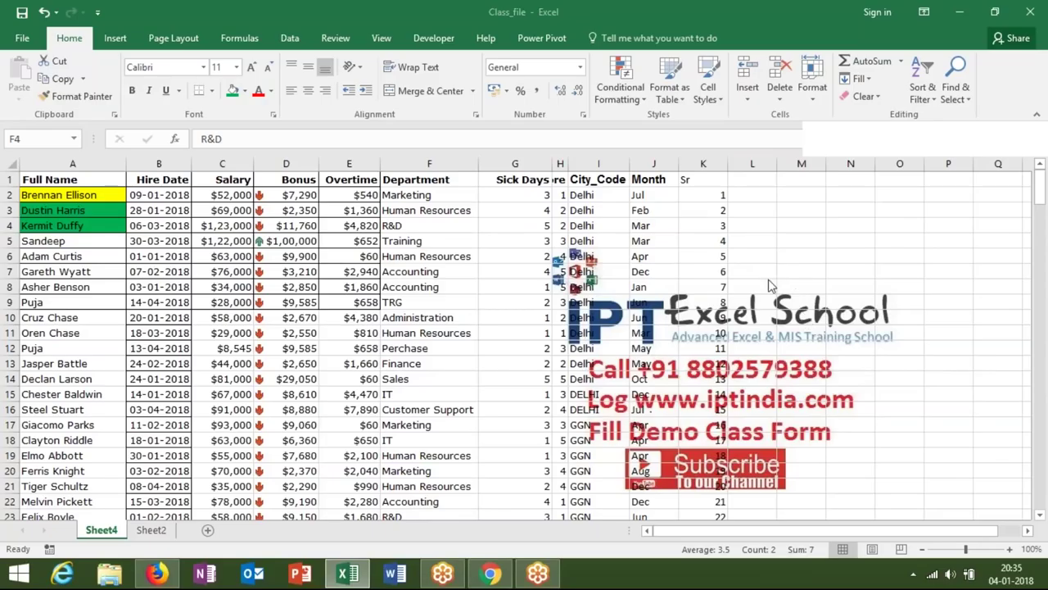
Select the first three Month values, then row 5's Sick Days to City_Code cells.
{"action": "left_click_drag", "start_coordinate": [643, 197], "coordinate": [643, 226]}
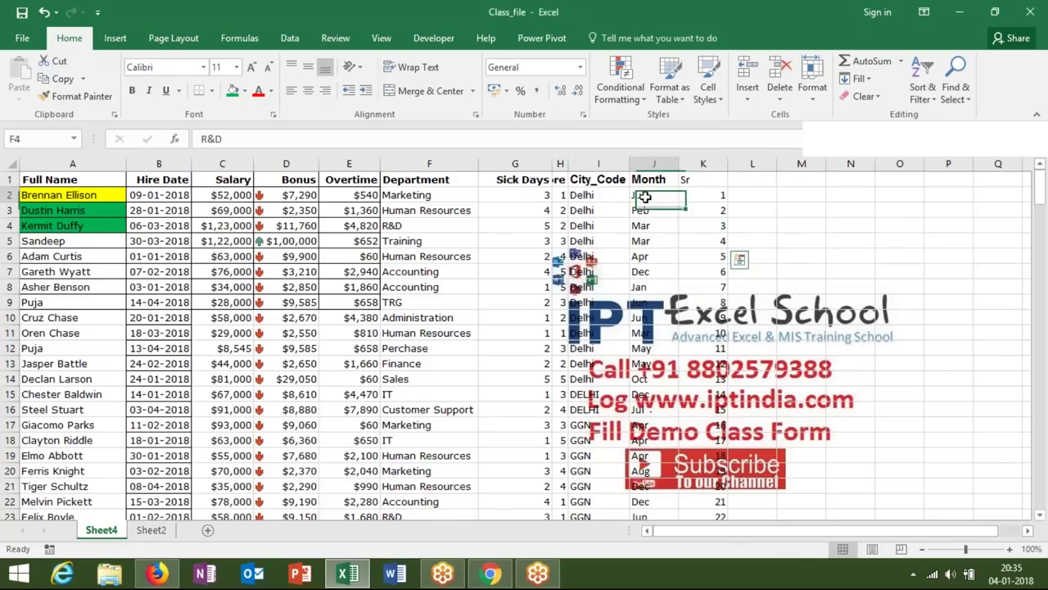
{"action": "left_click", "coordinate": [646, 244]}
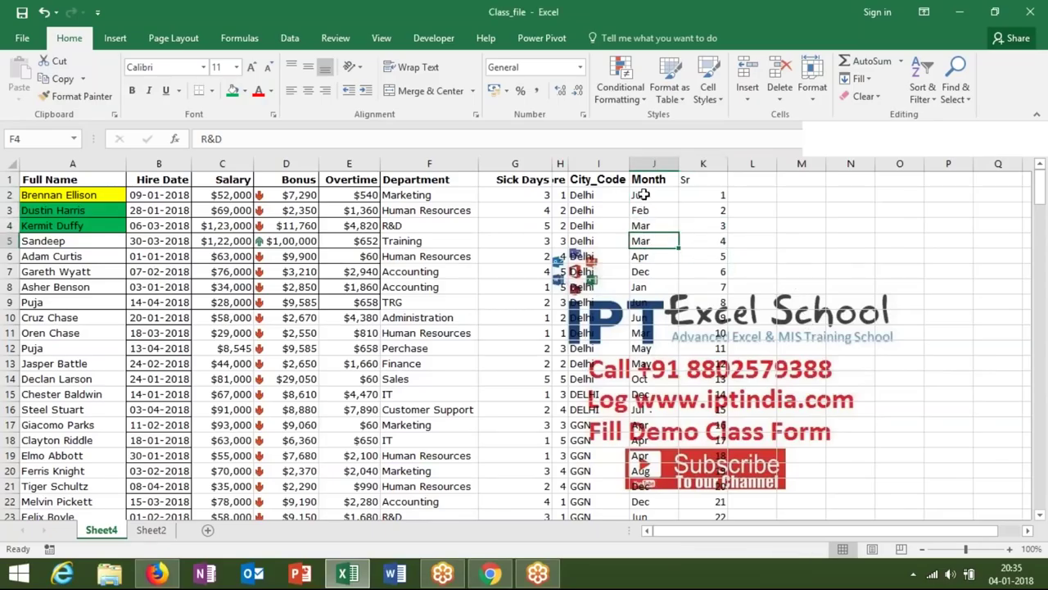
{"action": "left_click_drag", "start_coordinate": [639, 196], "coordinate": [646, 227]}
{"action": "left_click_drag", "start_coordinate": [589, 241], "coordinate": [483, 238]}
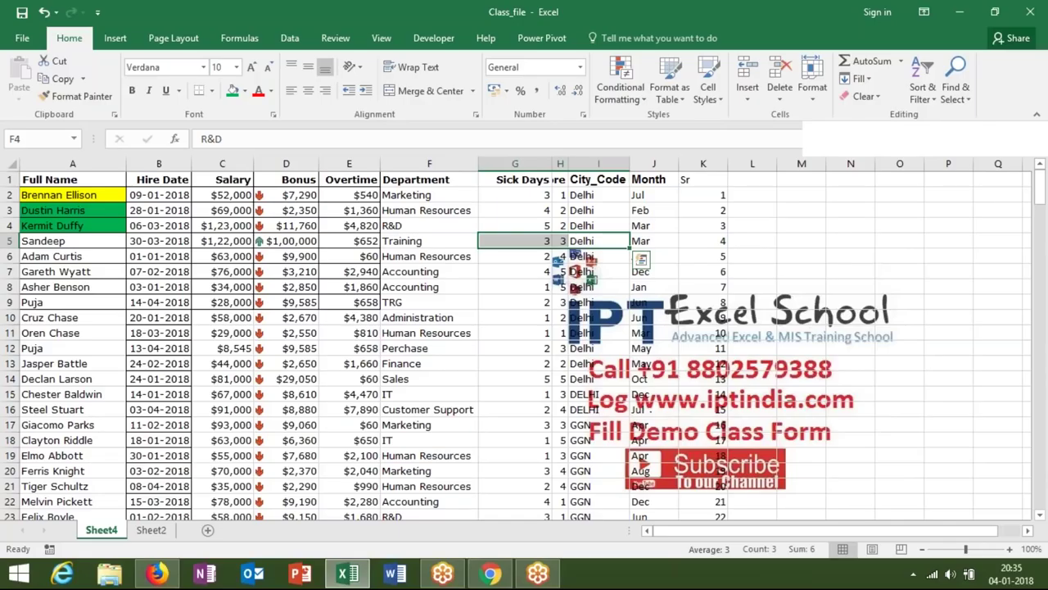
Select the Overtime, Hire Date, Salary and Bonus columns.
{"action": "left_click", "coordinate": [348, 209]}
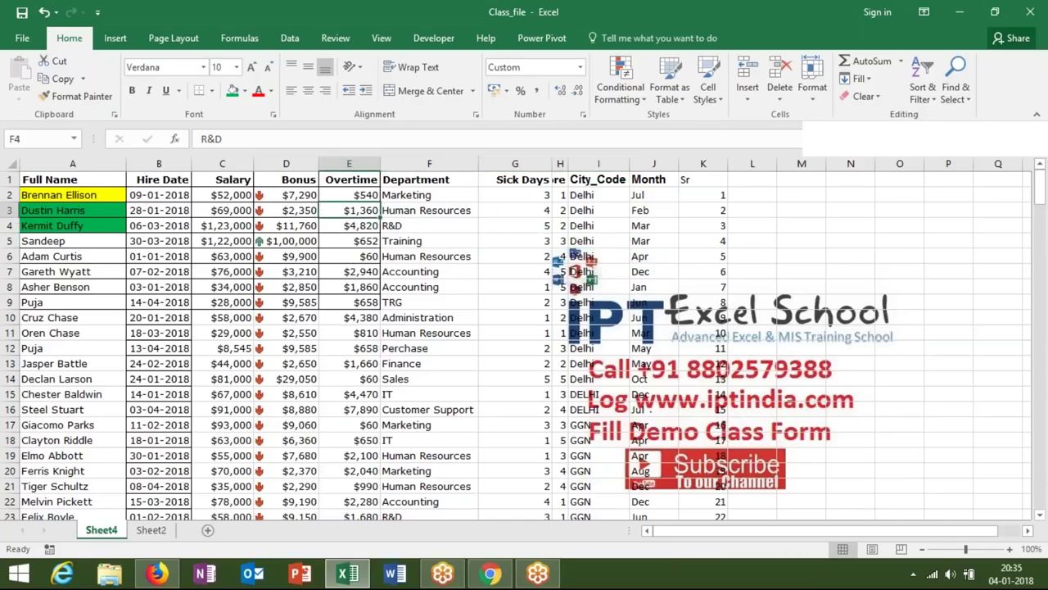
{"action": "left_click", "coordinate": [176, 160]}
{"action": "left_click", "coordinate": [222, 164]}
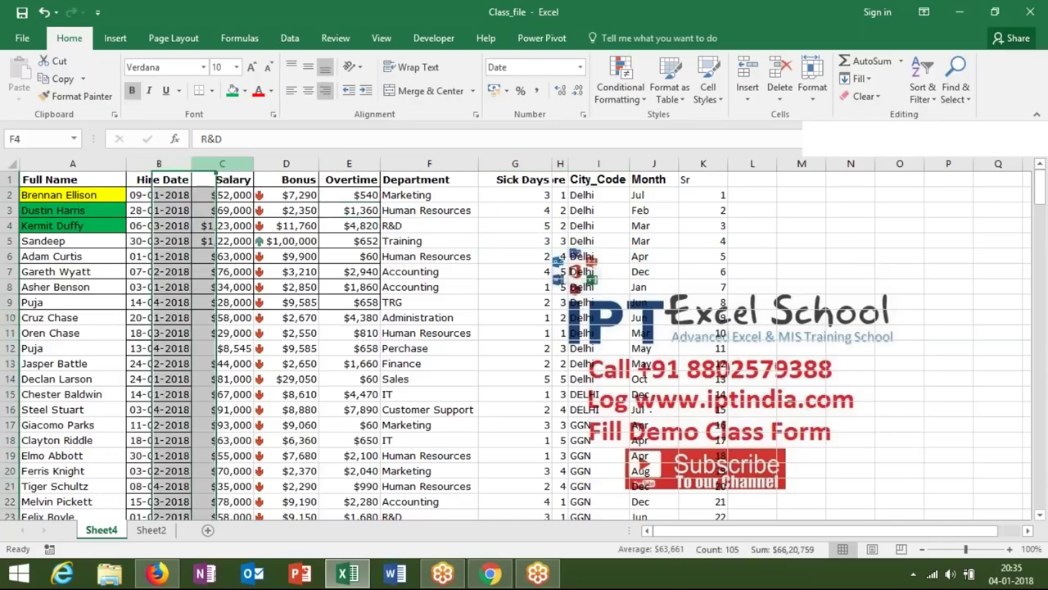
{"action": "left_click", "coordinate": [283, 163]}
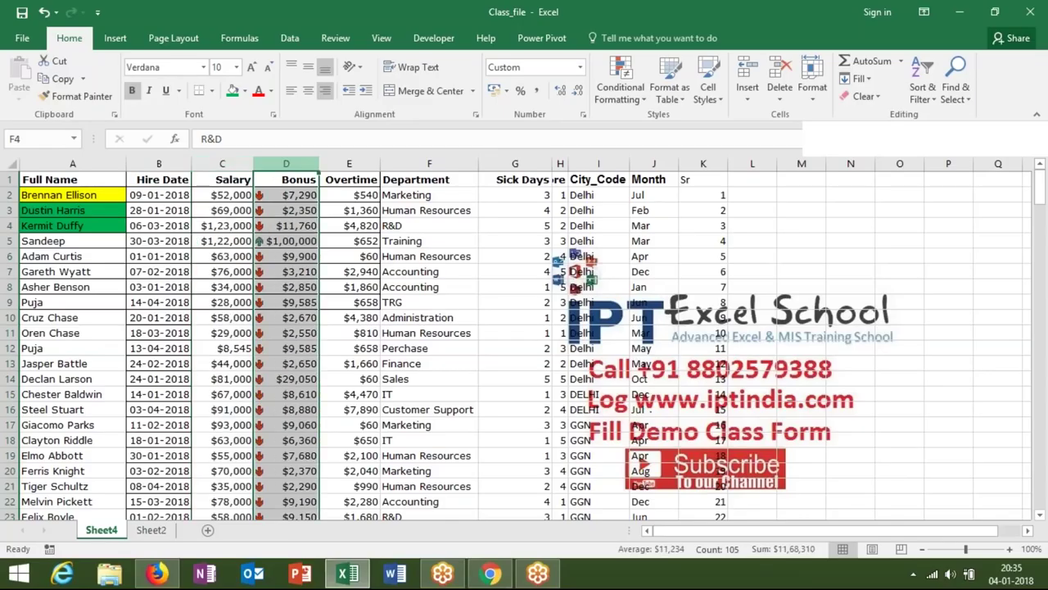